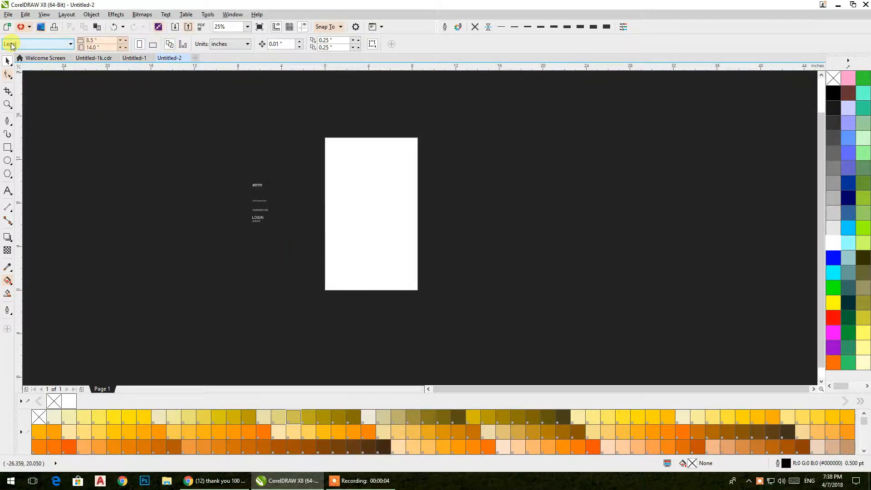
Turn the Legal page to landscape, 14 by 8.5 inches, and create a rectangle covering the whole page
{"action": "left_click", "coordinate": [11, 45]}
{"action": "left_click", "coordinate": [16, 60]}
{"action": "left_click", "coordinate": [153, 44]}
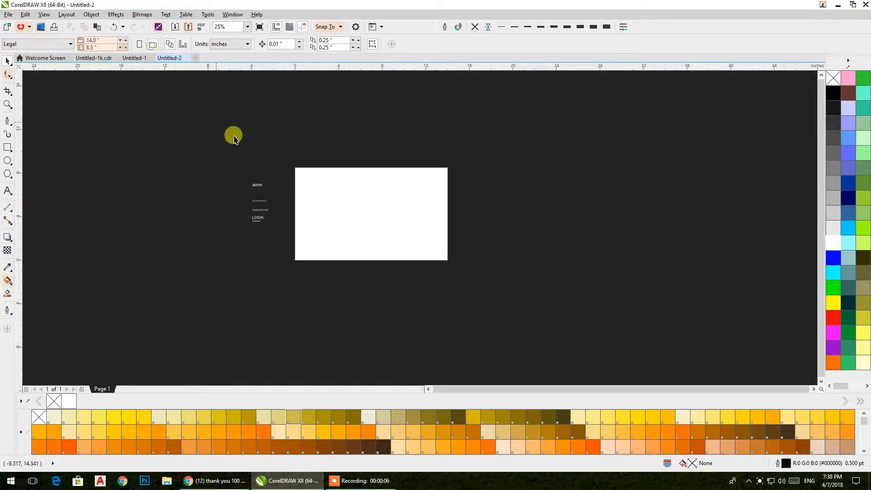
{"action": "left_click_drag", "start_coordinate": [367, 230], "coordinate": [352, 229]}
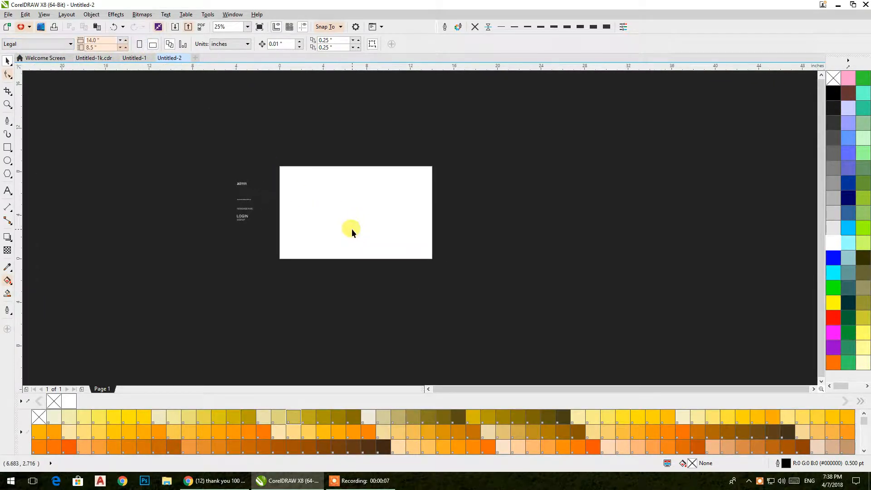
{"action": "double_click", "coordinate": [7, 148]}
{"action": "left_click", "coordinate": [8, 58]}
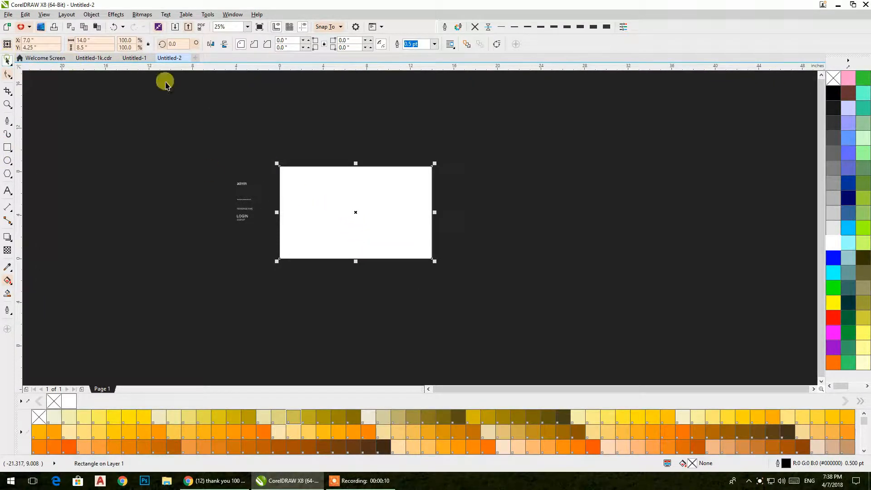
Import the abstract-background-design_1297-84 image and fit it to the page rectangle as the background
{"action": "right_click", "coordinate": [558, 166]}
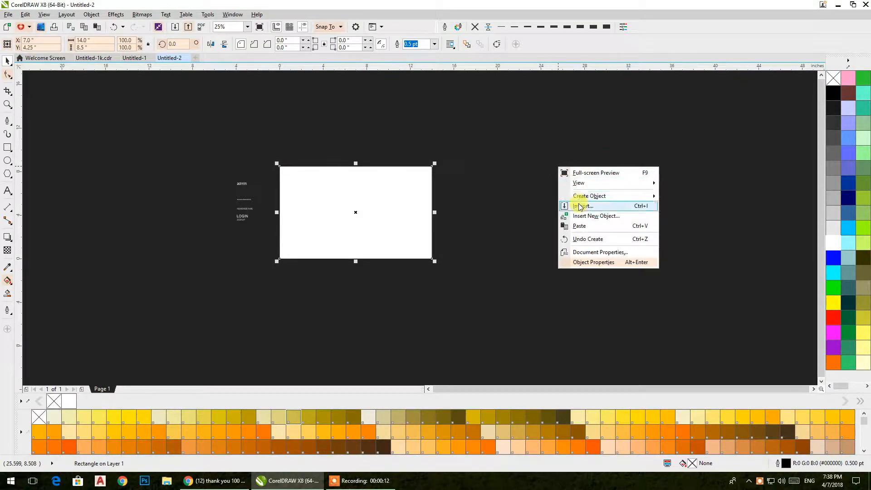
{"action": "left_click", "coordinate": [575, 206]}
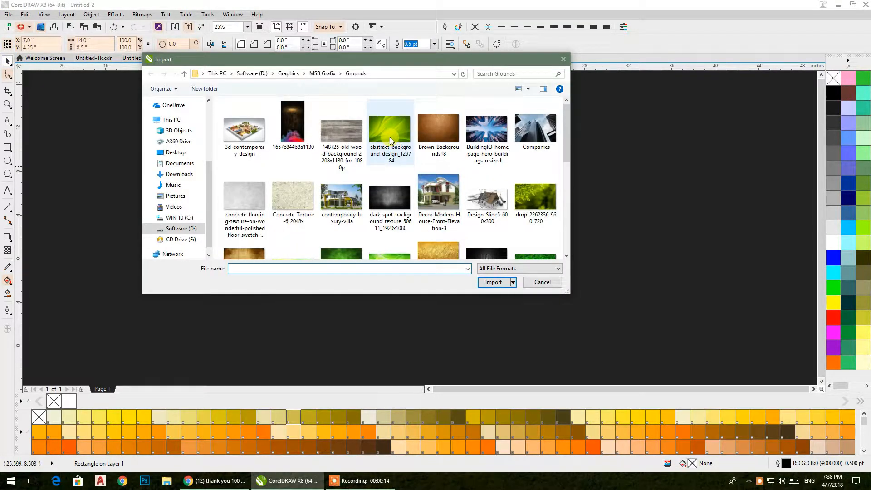
{"action": "left_click", "coordinate": [390, 148]}
{"action": "left_click", "coordinate": [495, 284]}
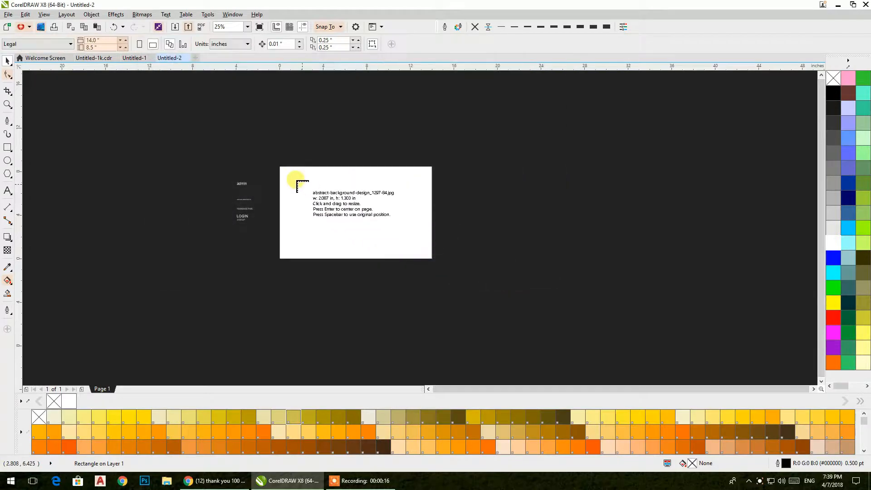
{"action": "left_click_drag", "start_coordinate": [280, 167], "coordinate": [677, 259]}
{"action": "right_click", "coordinate": [652, 203]}
{"action": "key", "text": "Escape"}
{"action": "key", "text": "Escape"}
{"action": "left_click", "coordinate": [386, 214]}
Draw a rectangle about 9.9 by 5.9 inches over the background and centre it on the page
{"action": "scroll", "coordinate": [327, 205], "scroll_direction": "up", "scroll_amount": 2}
{"action": "scroll", "coordinate": [327, 205], "scroll_direction": "down", "scroll_amount": 1}
{"action": "left_click", "coordinate": [8, 147]}
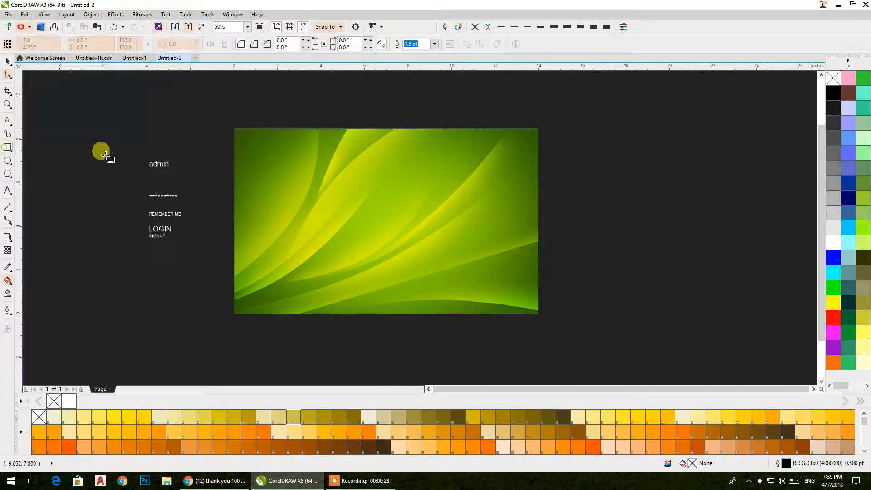
{"action": "left_click_drag", "start_coordinate": [283, 156], "coordinate": [499, 285]}
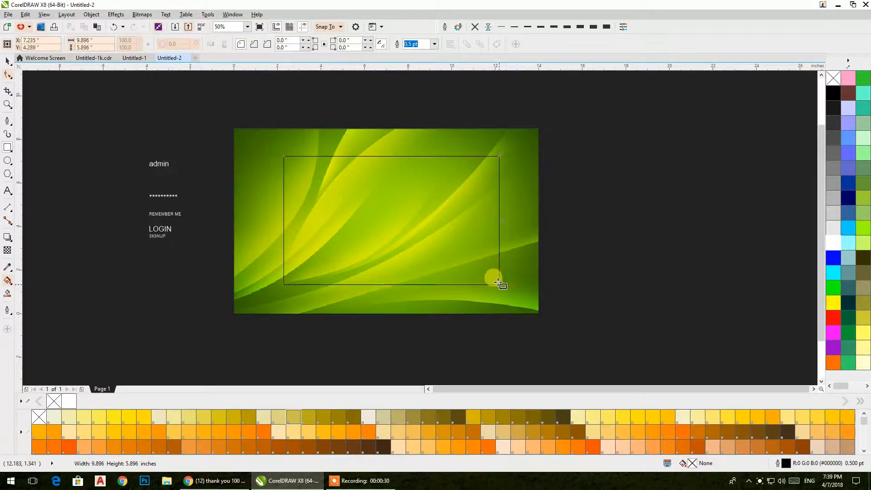
{"action": "left_click", "coordinate": [9, 60]}
{"action": "key", "text": "p"}
Fill the centred rectangle white without an outline and give it a uniform transparency of 80
{"action": "left_click", "coordinate": [834, 242]}
{"action": "right_click", "coordinate": [833, 78]}
{"action": "left_click", "coordinate": [7, 250]}
{"action": "left_click", "coordinate": [103, 47]}
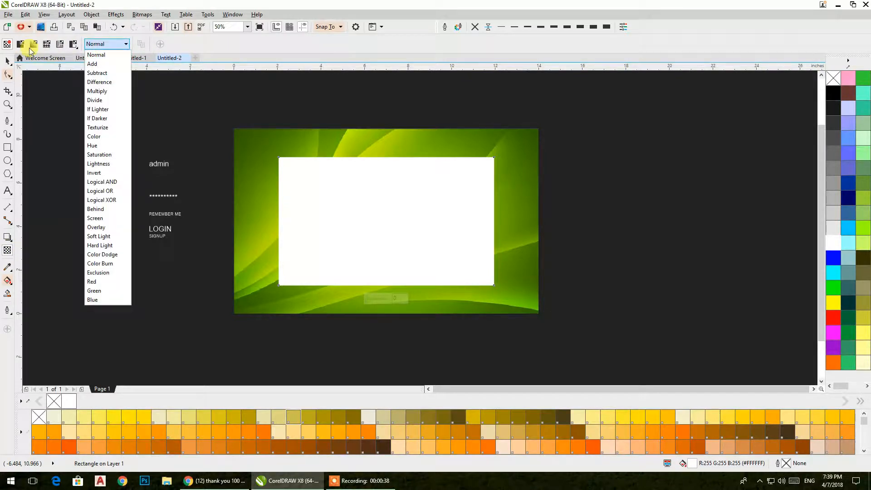
{"action": "left_click", "coordinate": [20, 43]}
{"action": "left_click", "coordinate": [20, 43]}
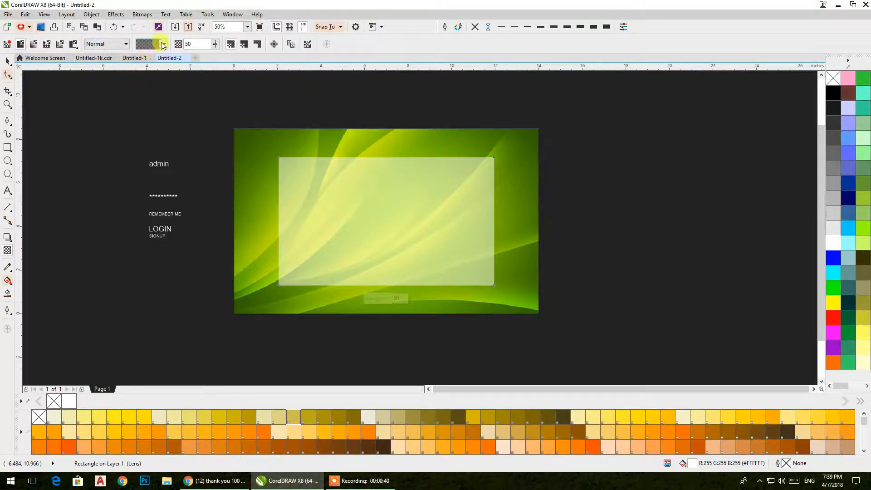
{"action": "left_click", "coordinate": [162, 44]}
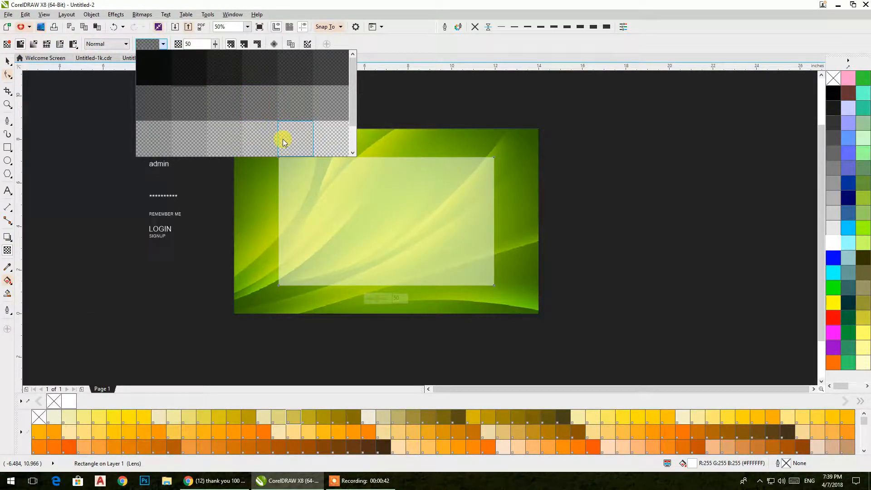
{"action": "left_click", "coordinate": [262, 119]}
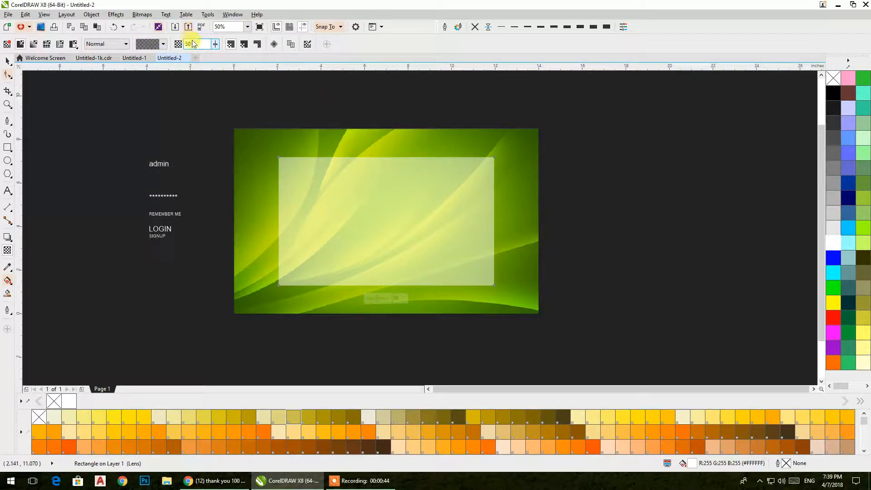
{"action": "type", "text": "80"}
{"action": "key", "text": "Return"}
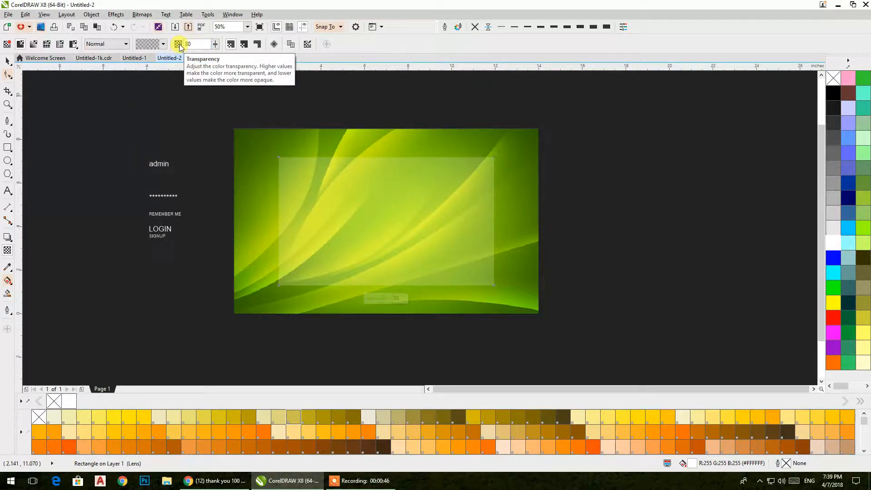
Duplicate the transparent panel to the right of the page and convert the copy to curves
{"action": "left_click", "coordinate": [8, 61]}
{"action": "left_click_drag", "start_coordinate": [564, 183], "coordinate": [605, 189]}
{"action": "left_click_drag", "start_coordinate": [470, 206], "coordinate": [723, 195]}
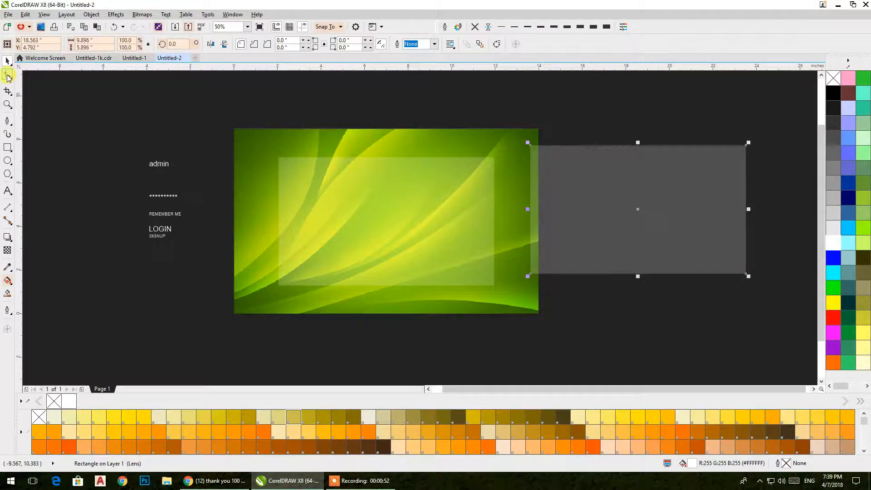
{"action": "right_click", "coordinate": [623, 153]}
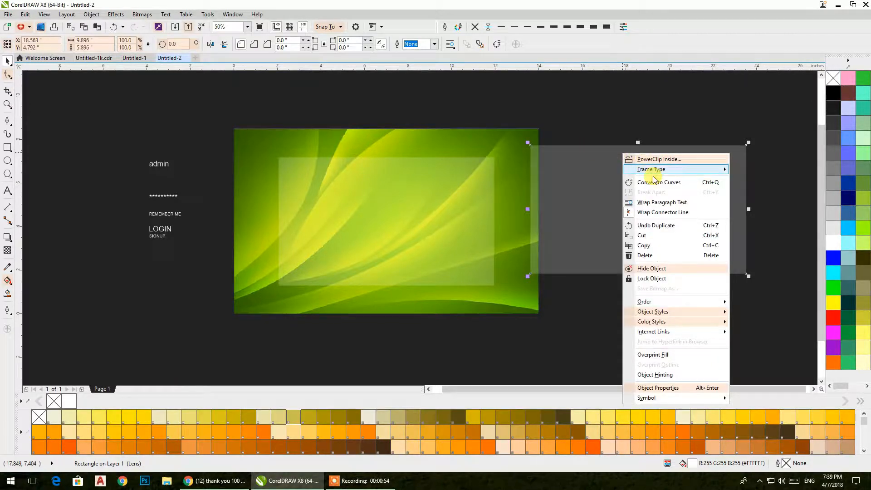
{"action": "left_click", "coordinate": [668, 182]}
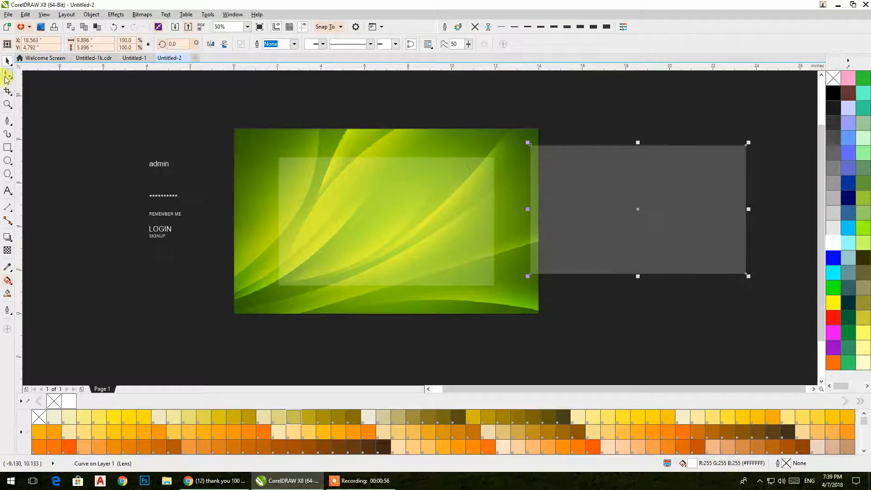
Reshape the copied panel into a tall right triangle about 1.6 inches wide by removing its left corner nodes and straightening the remaining curve
{"action": "left_click", "coordinate": [7, 75]}
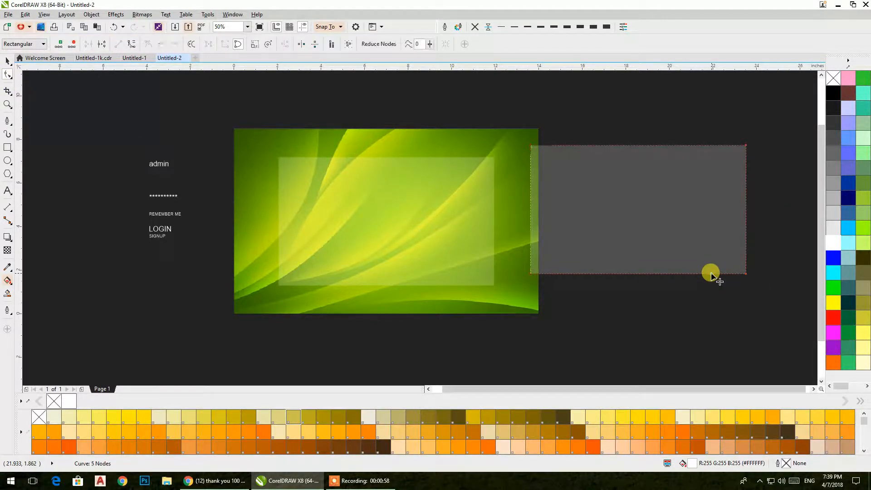
{"action": "right_click", "coordinate": [533, 146]}
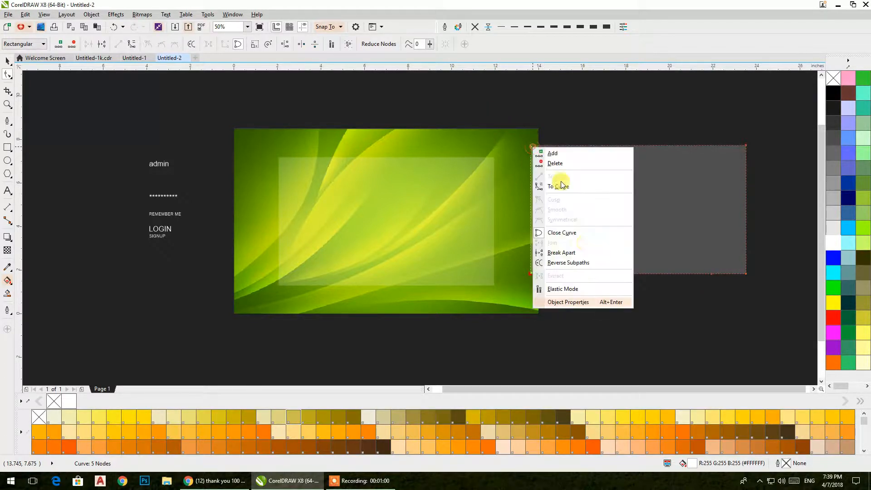
{"action": "left_click", "coordinate": [553, 164]}
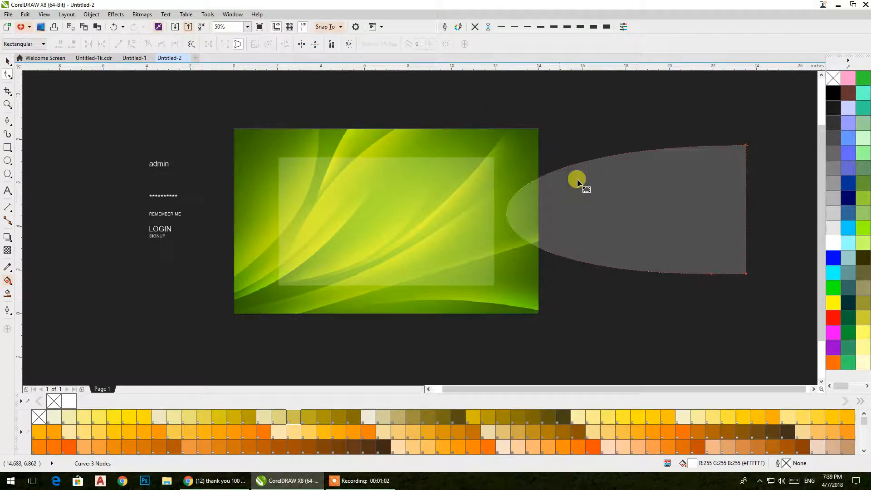
{"action": "left_click", "coordinate": [711, 274]}
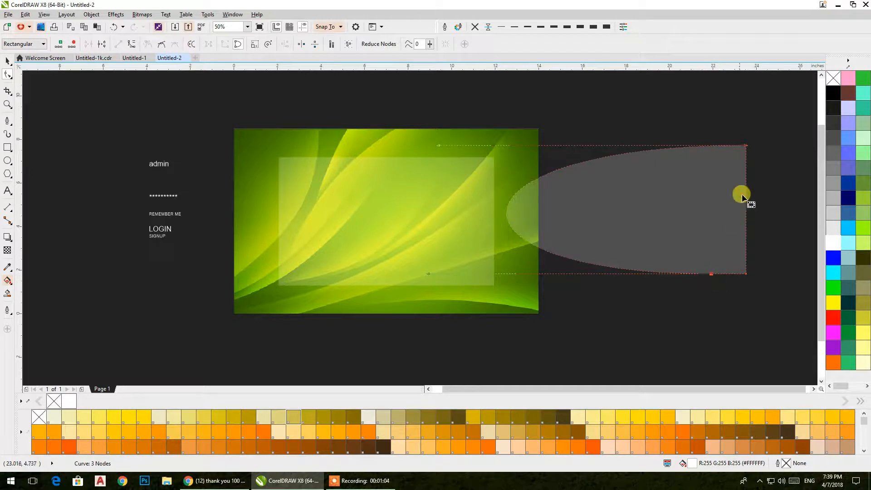
{"action": "left_click_drag", "start_coordinate": [757, 126], "coordinate": [735, 162]}
{"action": "left_click", "coordinate": [118, 45]}
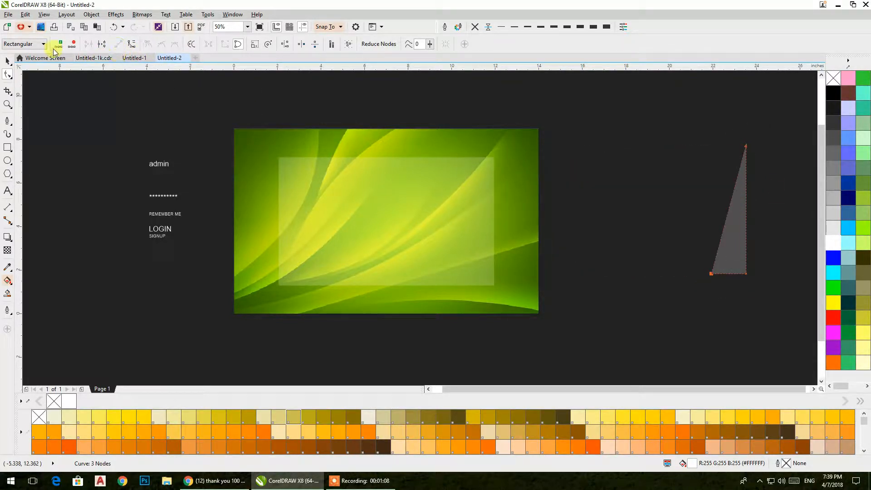
PowerClip the triangle inside the transparent panel on the page
{"action": "left_click", "coordinate": [7, 61]}
{"action": "right_click", "coordinate": [735, 250]}
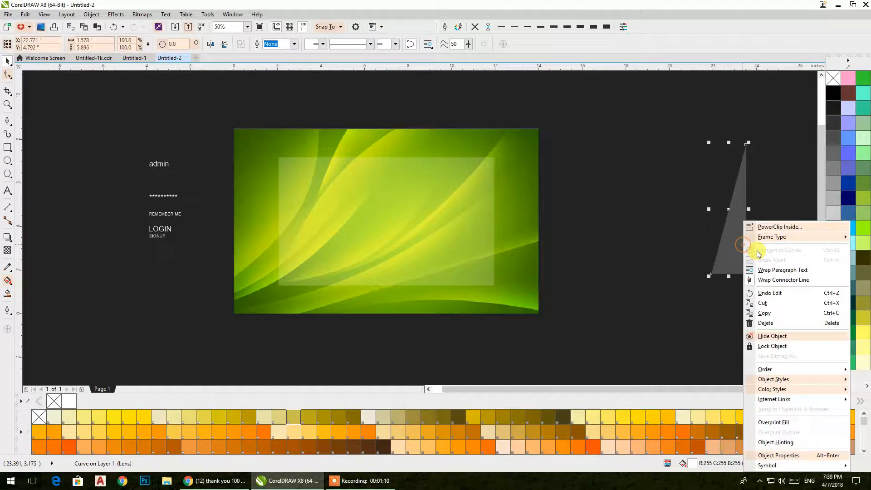
{"action": "left_click", "coordinate": [704, 230]}
{"action": "left_click", "coordinate": [473, 247]}
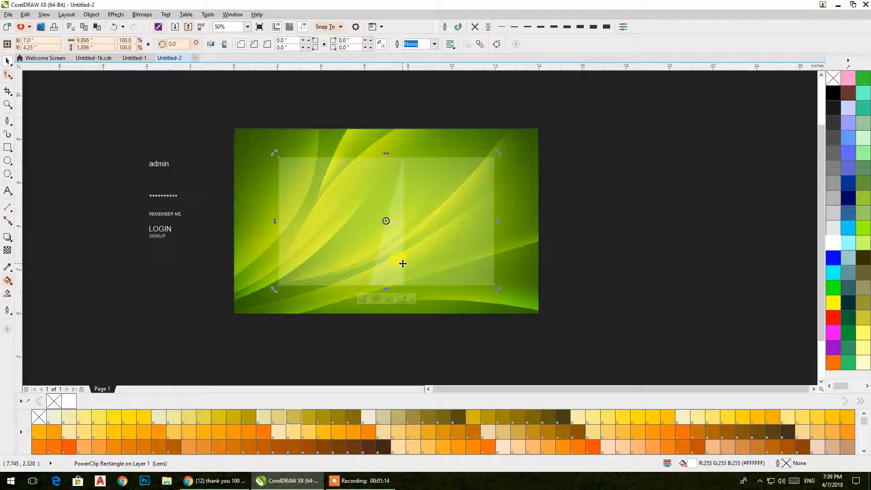
In the PowerClip contents, place the triangle at the panel's right edge and a copy, mirrored horizontally and vertically, at its left edge
{"action": "left_click", "coordinate": [363, 298]}
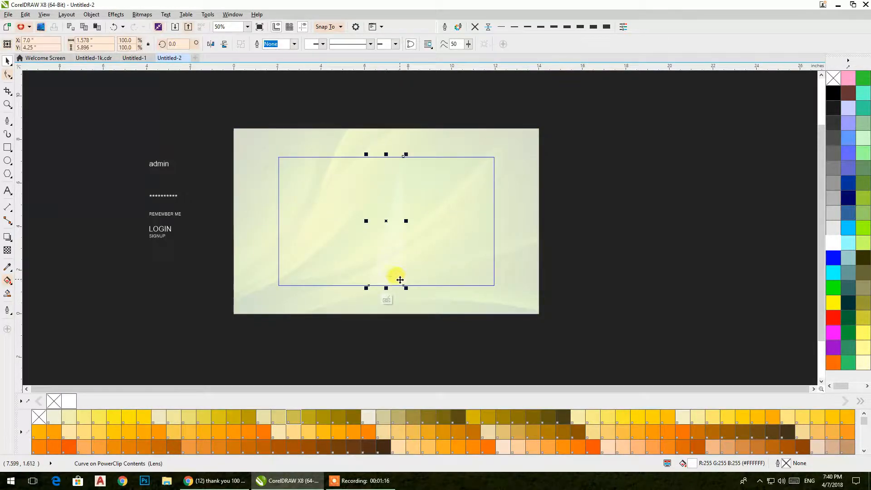
{"action": "left_click_drag", "start_coordinate": [395, 282], "coordinate": [605, 249]}
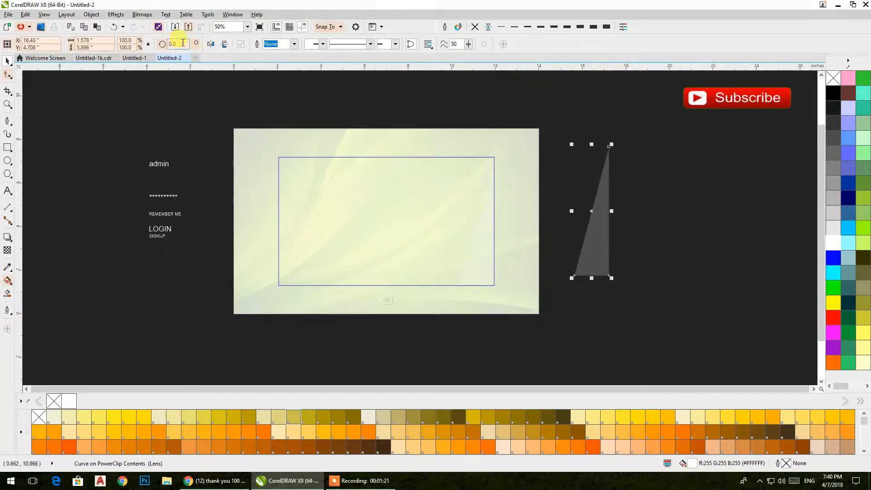
{"action": "left_click", "coordinate": [211, 44]}
{"action": "left_click", "coordinate": [225, 44]}
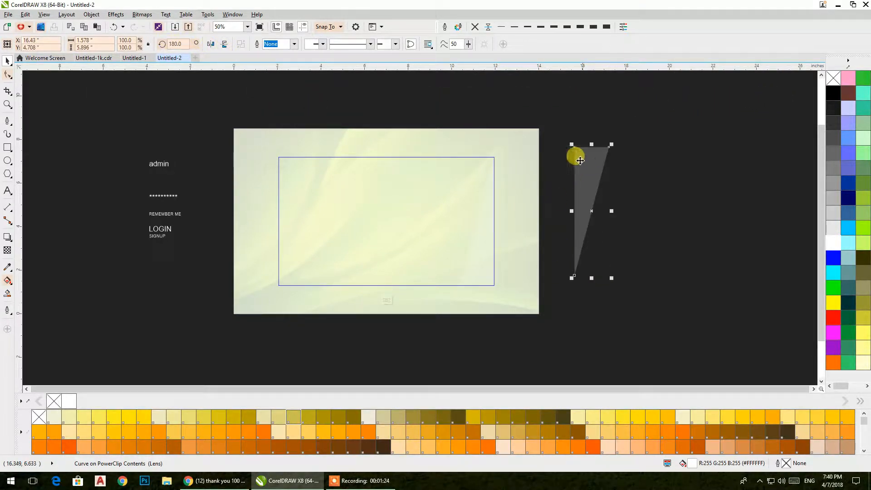
{"action": "left_click_drag", "start_coordinate": [574, 147], "coordinate": [281, 157]}
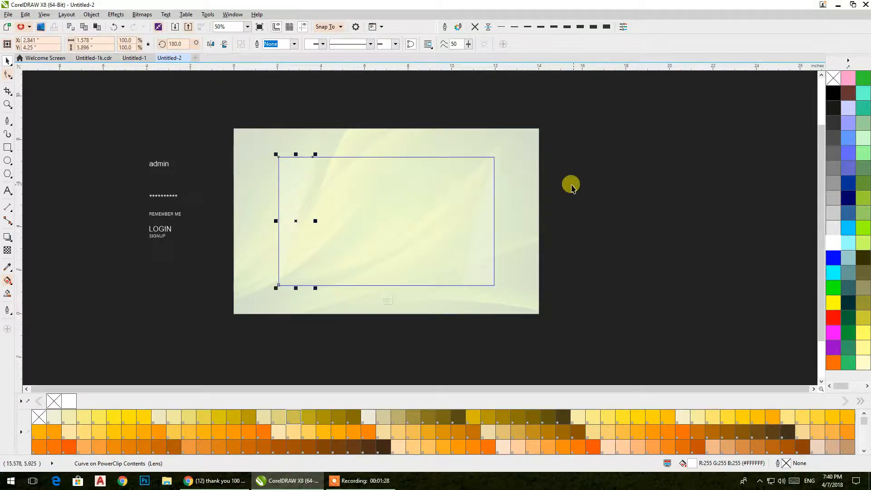
{"action": "left_click", "coordinate": [388, 300]}
{"action": "left_click", "coordinate": [597, 245]}
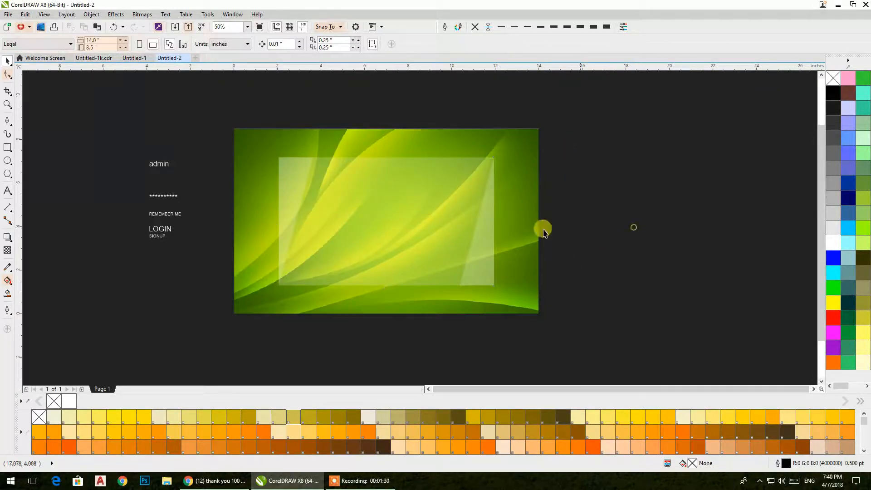
Draw a field box about 8.06 by 0.81 inches near the panel's upper edge and round its corners to about 0.406 inches
{"action": "scroll", "coordinate": [343, 249], "scroll_direction": "up", "scroll_amount": 2}
{"action": "scroll", "coordinate": [343, 249], "scroll_direction": "down", "scroll_amount": 2}
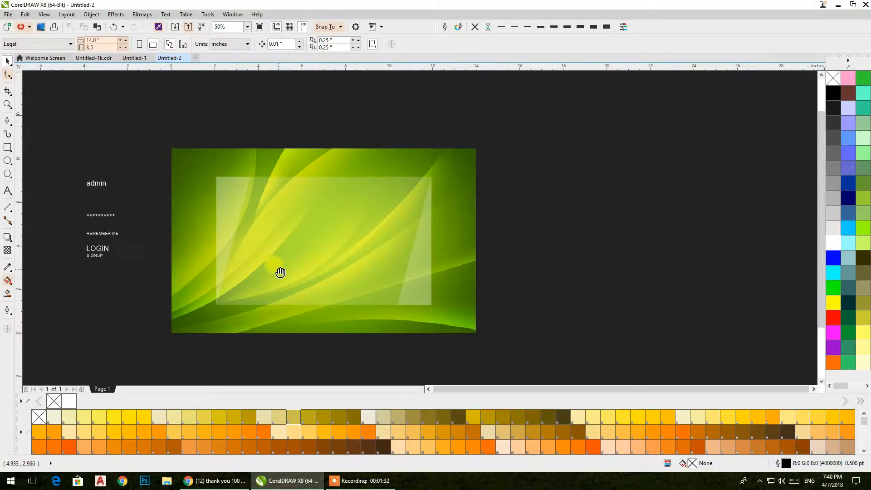
{"action": "left_click", "coordinate": [8, 151]}
{"action": "mouse_move", "coordinate": [227, 187]}
{"action": "left_mouse_down"}
{"action": "mouse_move", "coordinate": [369, 215]}
{"action": "mouse_move", "coordinate": [404, 204]}
{"action": "left_mouse_up"}
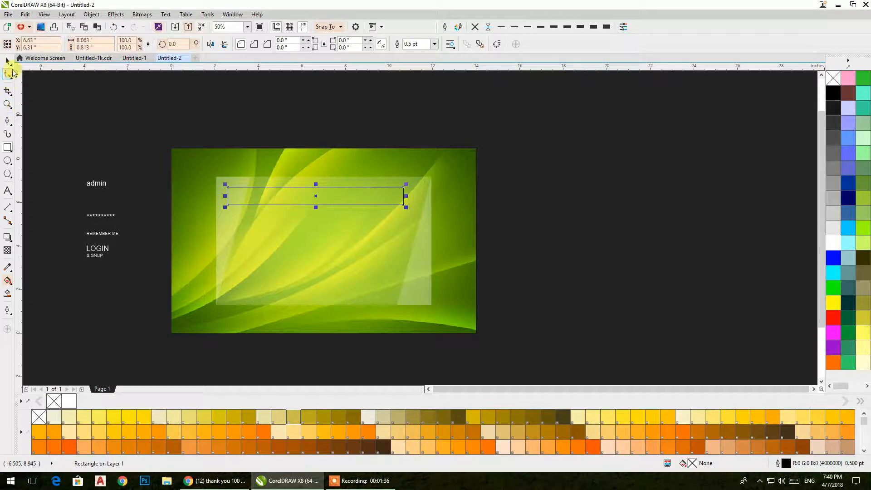
{"action": "left_click", "coordinate": [8, 76]}
{"action": "left_click_drag", "start_coordinate": [229, 187], "coordinate": [236, 187]}
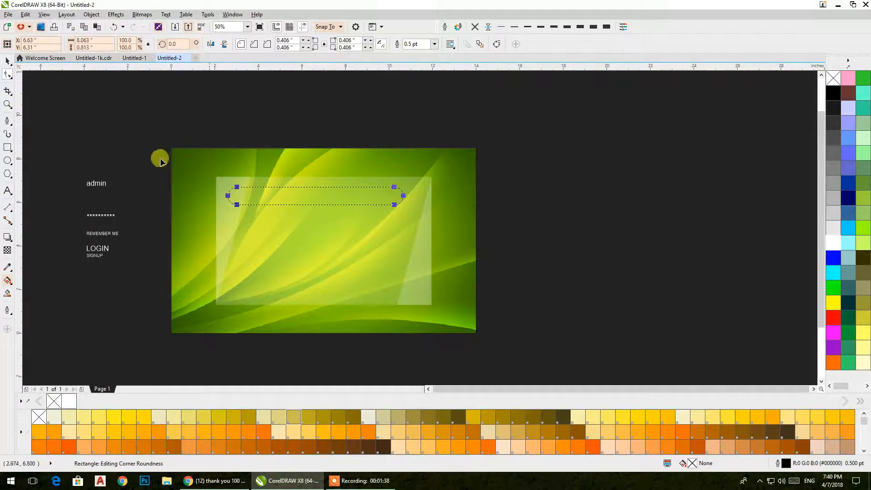
{"action": "left_click", "coordinate": [7, 61]}
Duplicate the rounded field box directly below the first and move both boxes about 0.3 inches to the right on the panel
{"action": "scroll", "coordinate": [369, 200], "scroll_direction": "left", "scroll_amount": 2}
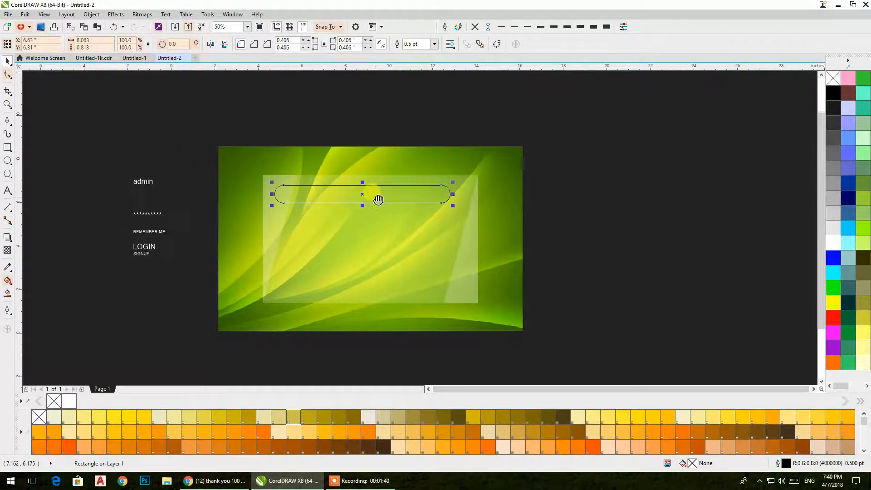
{"action": "left_click_drag", "start_coordinate": [363, 196], "coordinate": [364, 227]}
{"action": "left_click_drag", "start_coordinate": [483, 193], "coordinate": [338, 249]}
{"action": "key", "text": "ctrl+z"}
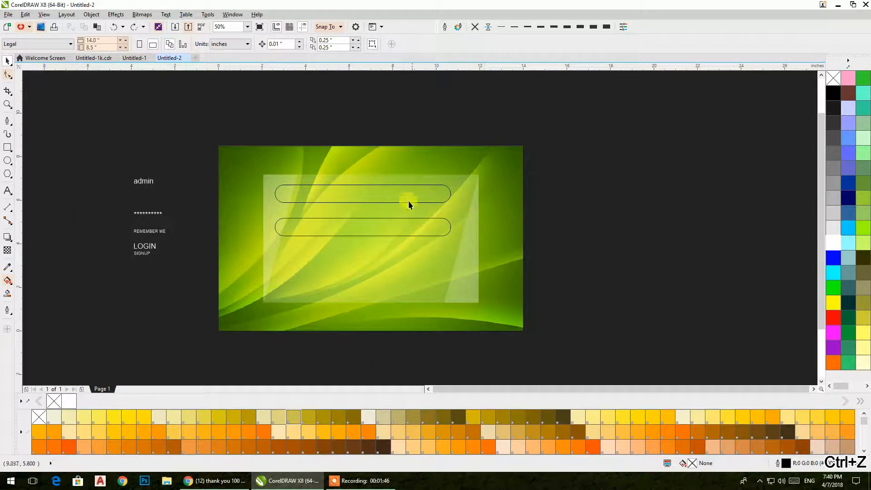
{"action": "left_click_drag", "start_coordinate": [382, 219], "coordinate": [466, 255]}
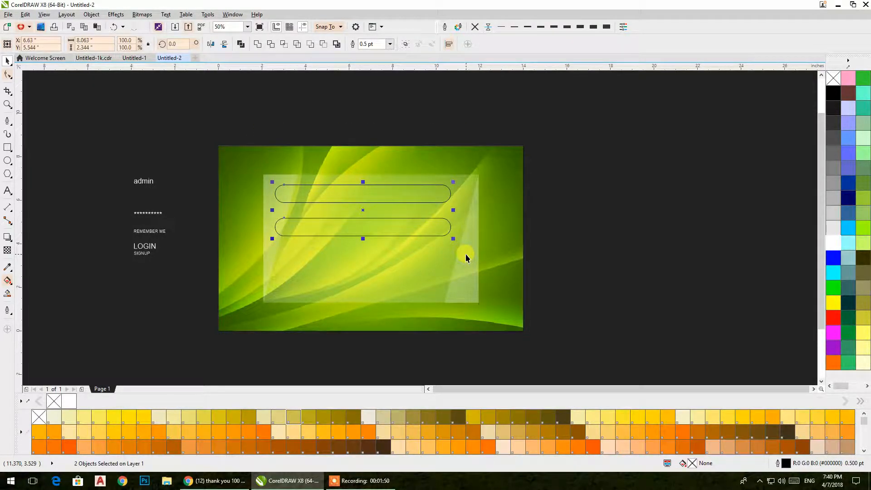
{"action": "left_click_drag", "start_coordinate": [365, 212], "coordinate": [372, 213]}
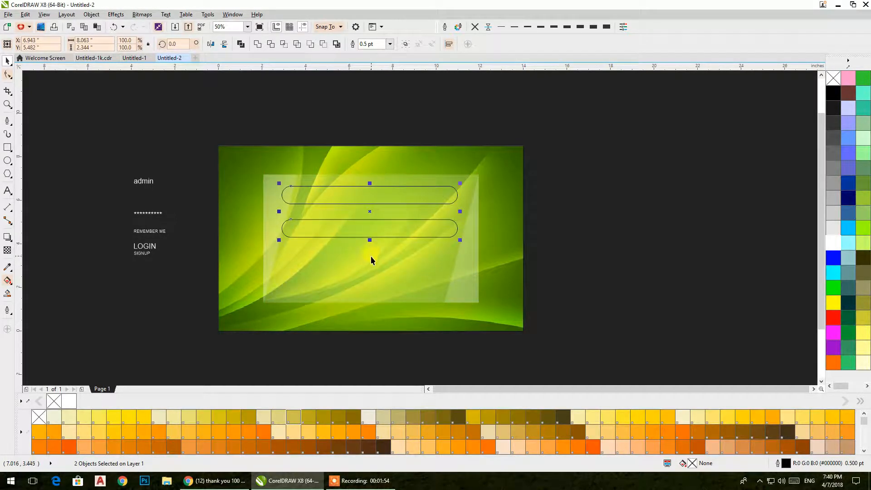
Undo the last two moves of the rounded field boxes and clear the selection
{"action": "key", "text": "ctrl+z"}
{"action": "key", "text": "ctrl+z"}
{"action": "left_click", "coordinate": [590, 211]}
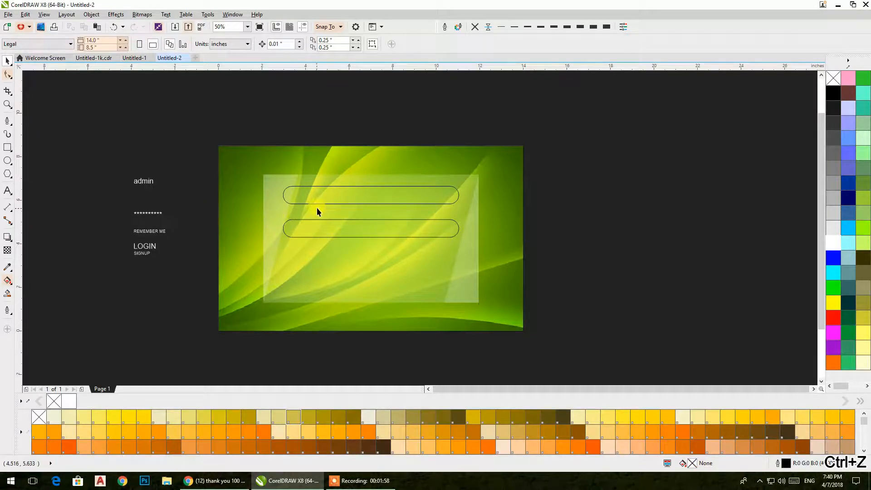
Draw a circle about 0.81 inches in diameter matching the field box height and place one at the left end of each box
{"action": "left_click", "coordinate": [314, 196]}
{"action": "scroll", "coordinate": [313, 195], "scroll_direction": "up", "scroll_amount": 4}
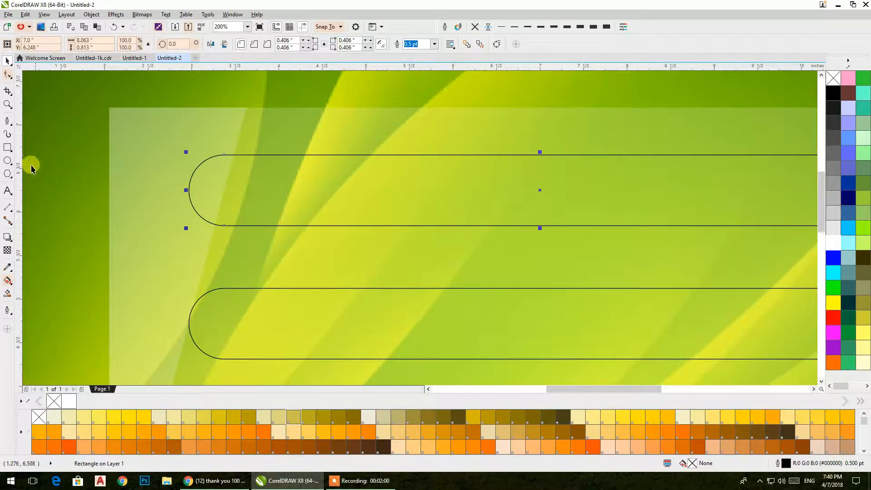
{"action": "left_click", "coordinate": [8, 161]}
{"action": "mouse_move", "coordinate": [306, 156]}
{"action": "left_mouse_down"}
{"action": "mouse_move", "coordinate": [344, 210]}
{"action": "mouse_move", "coordinate": [366, 208]}
{"action": "mouse_move", "coordinate": [381, 225]}
{"action": "mouse_move", "coordinate": [341, 225]}
{"action": "left_mouse_up"}
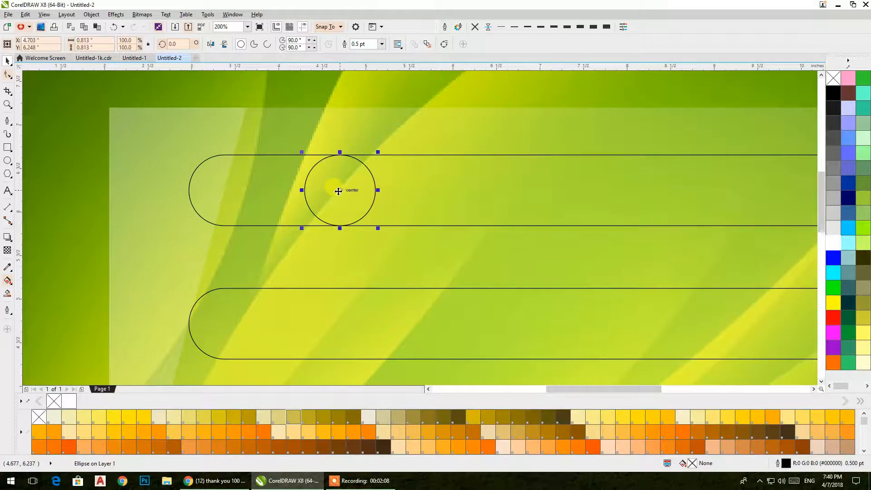
{"action": "left_click_drag", "start_coordinate": [306, 189], "coordinate": [189, 190]}
{"action": "left_click", "coordinate": [318, 193]}
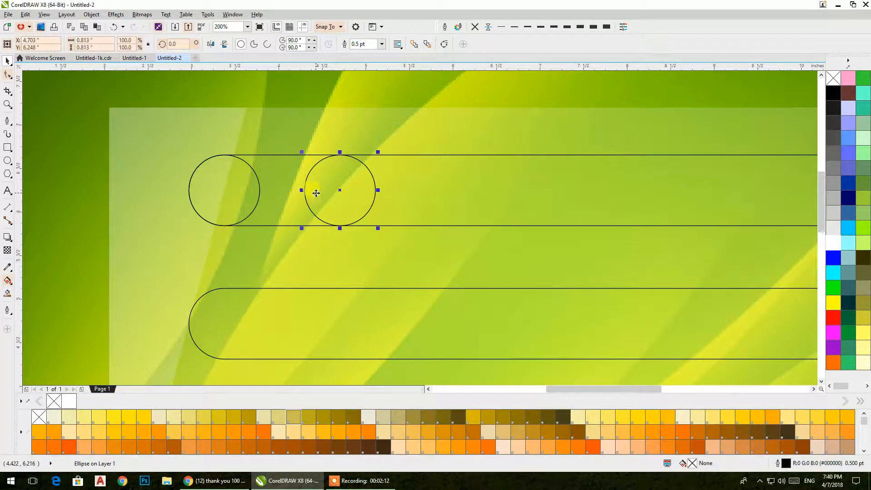
{"action": "left_click_drag", "start_coordinate": [305, 190], "coordinate": [188, 324]}
{"action": "scroll", "coordinate": [346, 206], "scroll_direction": "down", "scroll_amount": 3}
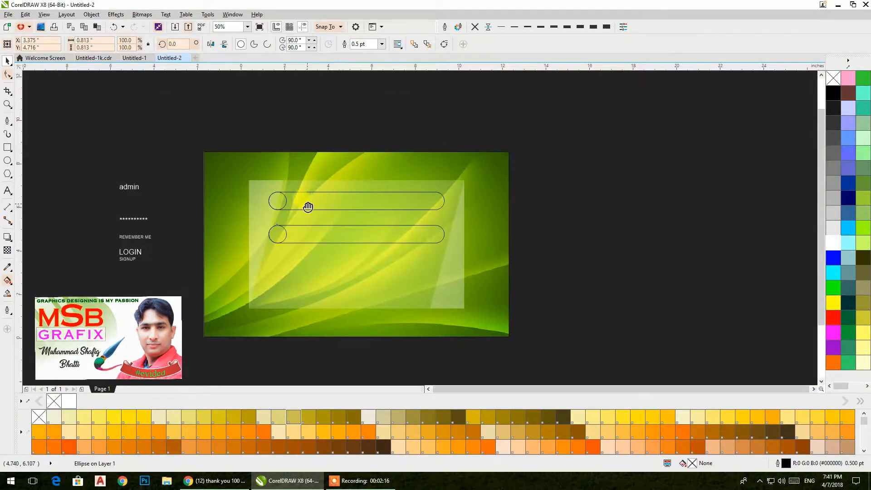
{"action": "left_click", "coordinate": [311, 212]}
{"action": "scroll", "coordinate": [309, 214], "scroll_direction": "up", "scroll_amount": 2}
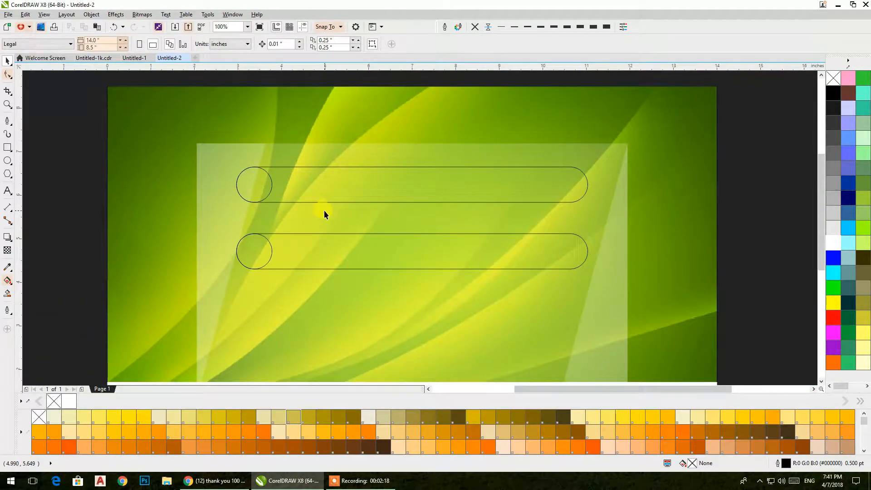
{"action": "left_click", "coordinate": [281, 180]}
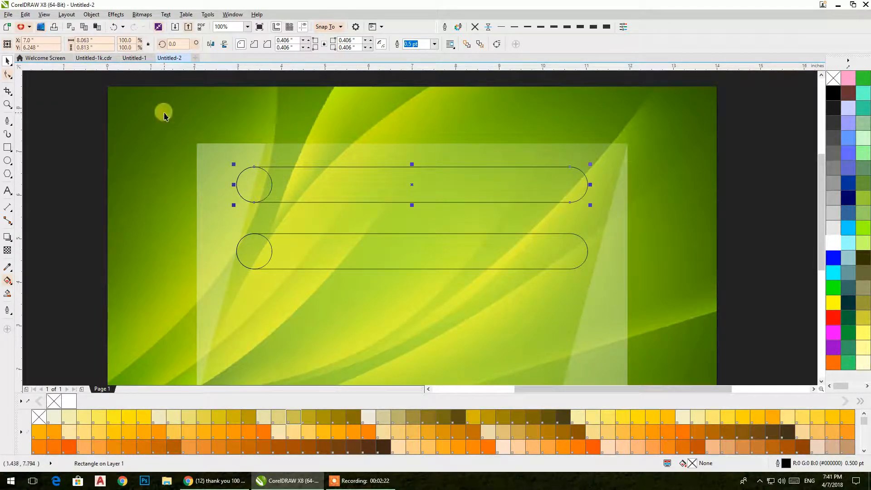
{"action": "left_click_drag", "start_coordinate": [92, 74], "coordinate": [609, 277]}
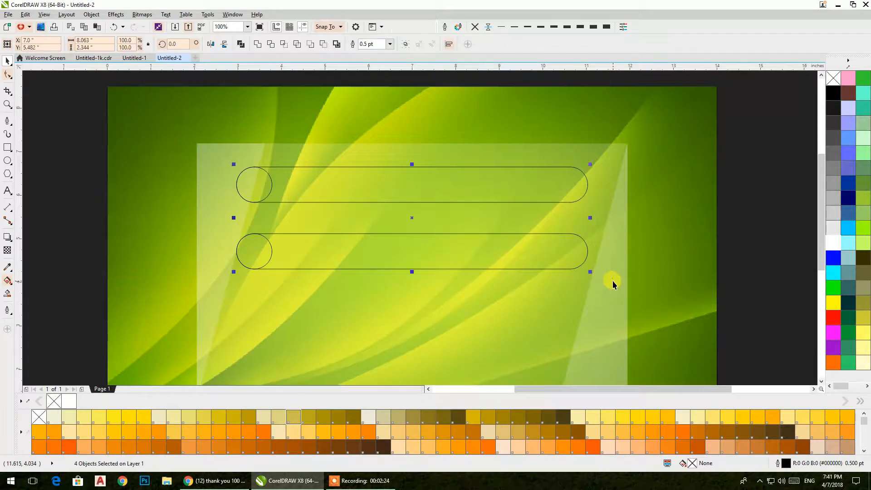
{"action": "left_click", "coordinate": [10, 250]}
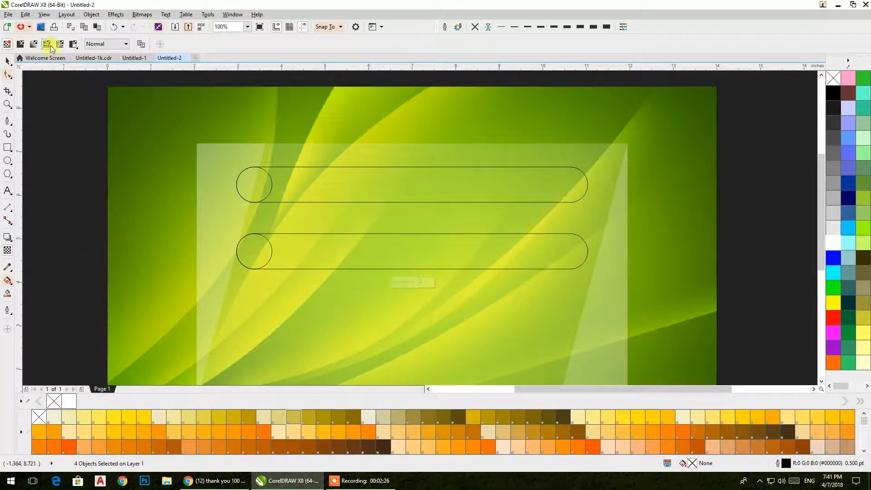
{"action": "left_click", "coordinate": [22, 45]}
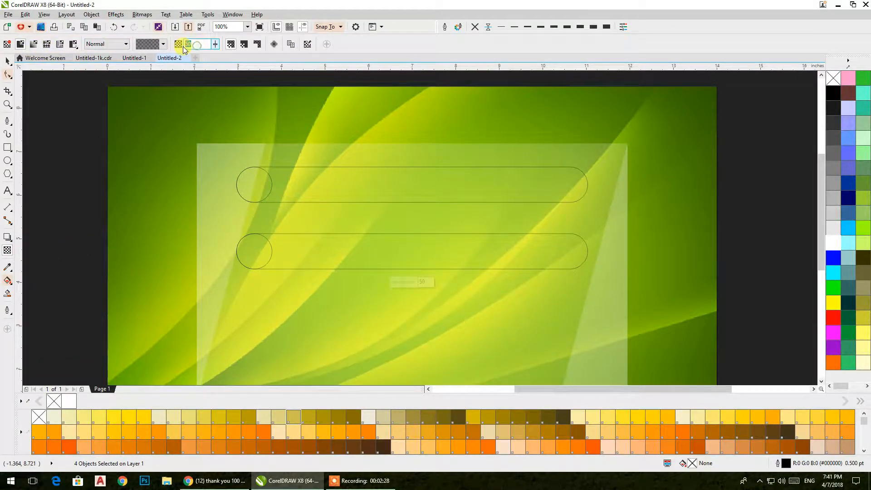
{"action": "type", "text": "80"}
{"action": "key", "text": "Return"}
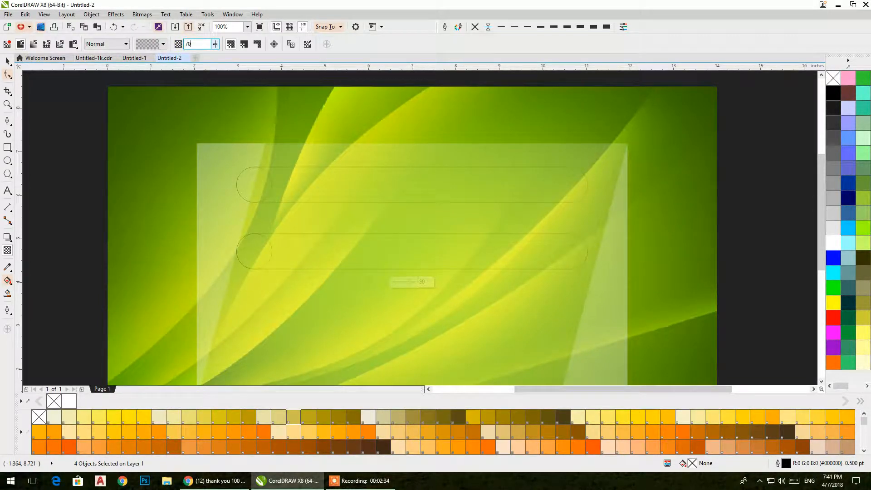
{"action": "left_click", "coordinate": [217, 45]}
{"action": "left_click_drag", "start_coordinate": [215, 54], "coordinate": [211, 54]}
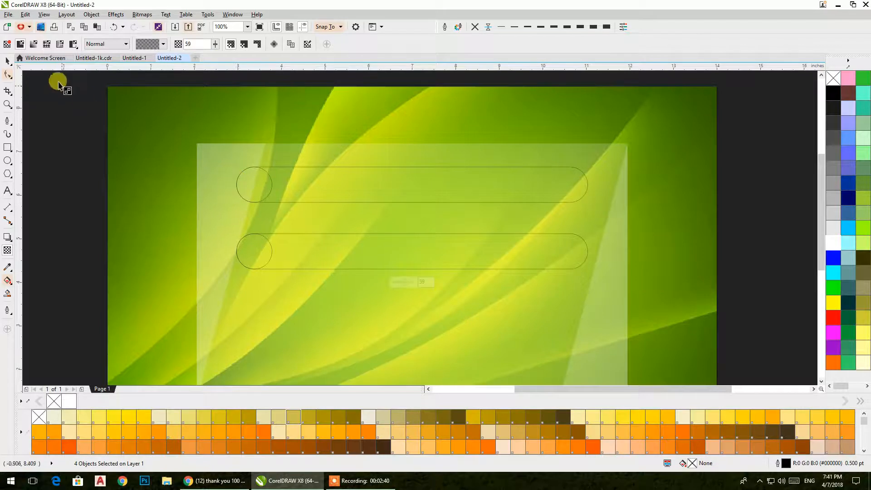
{"action": "left_click", "coordinate": [8, 44]}
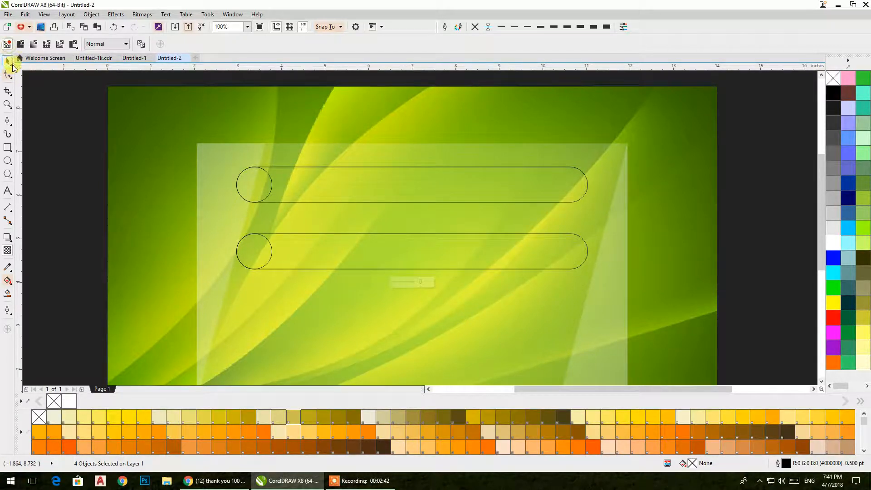
Fill both rounded field boxes and both circles with white
{"action": "left_click", "coordinate": [8, 63]}
{"action": "left_click_drag", "start_coordinate": [81, 99], "coordinate": [360, 300]}
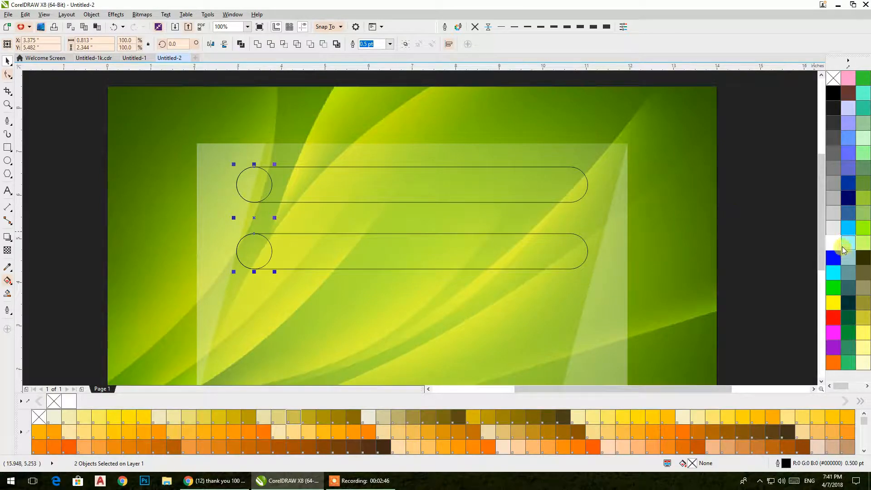
{"action": "left_click_drag", "start_coordinate": [80, 95], "coordinate": [715, 278]}
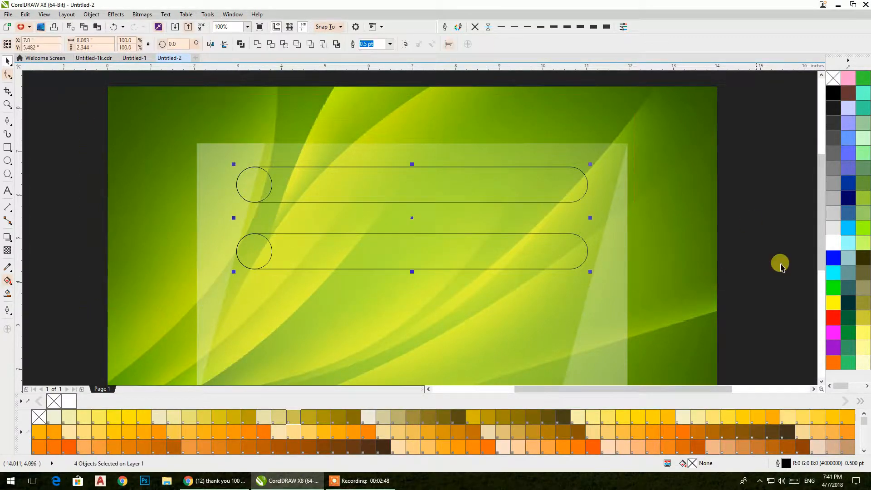
{"action": "left_click", "coordinate": [830, 245]}
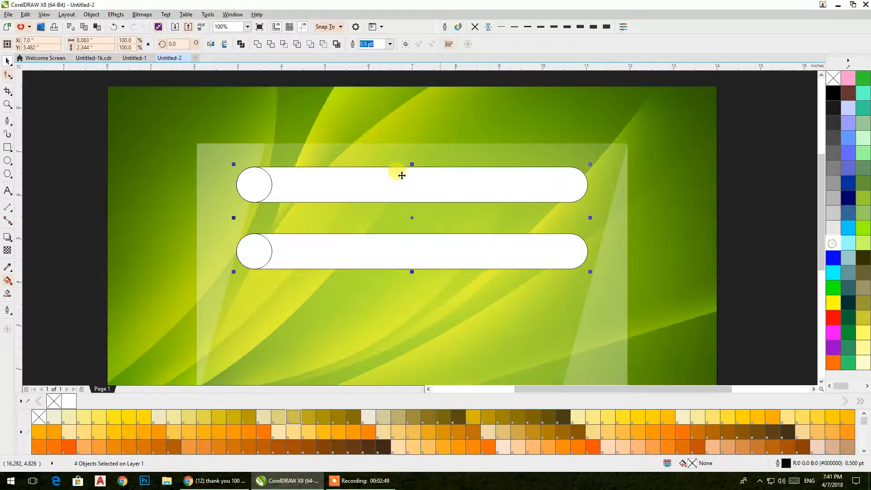
Apply a uniform transparency of 60 to the white field boxes and circles
{"action": "left_click", "coordinate": [7, 251]}
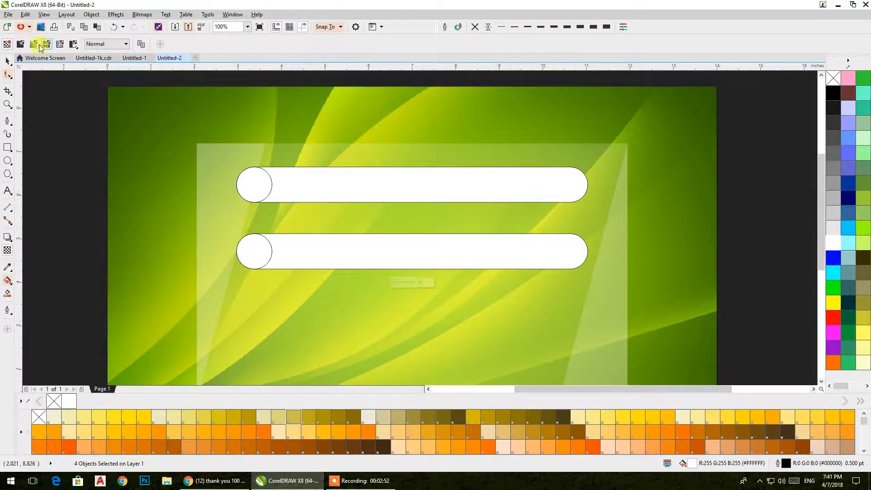
{"action": "left_click", "coordinate": [21, 44]}
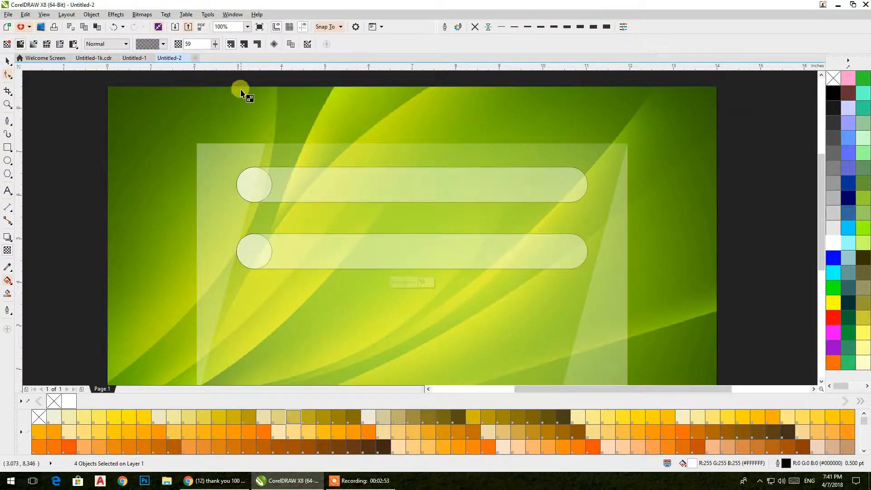
{"action": "double_click", "coordinate": [188, 44]}
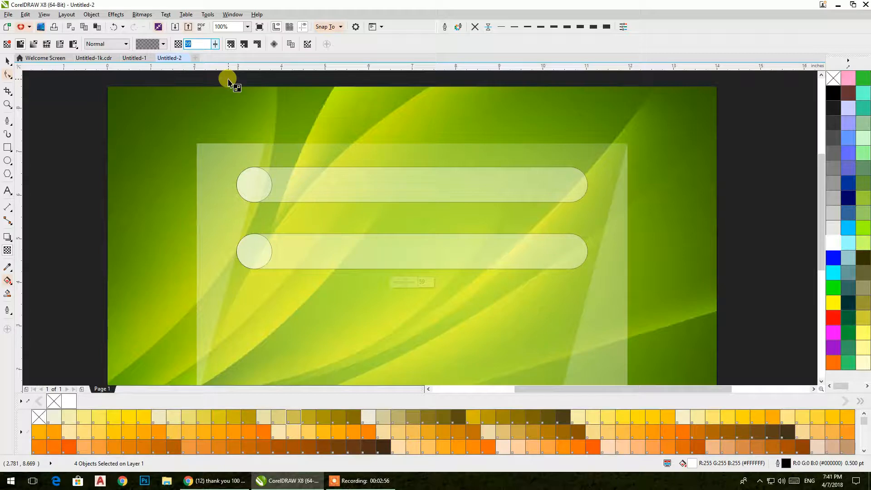
{"action": "type", "text": "60"}
{"action": "left_click", "coordinate": [229, 81]}
Remove the outline from both field boxes and both circles
{"action": "left_click", "coordinate": [7, 61]}
{"action": "left_click_drag", "start_coordinate": [61, 127], "coordinate": [643, 351]}
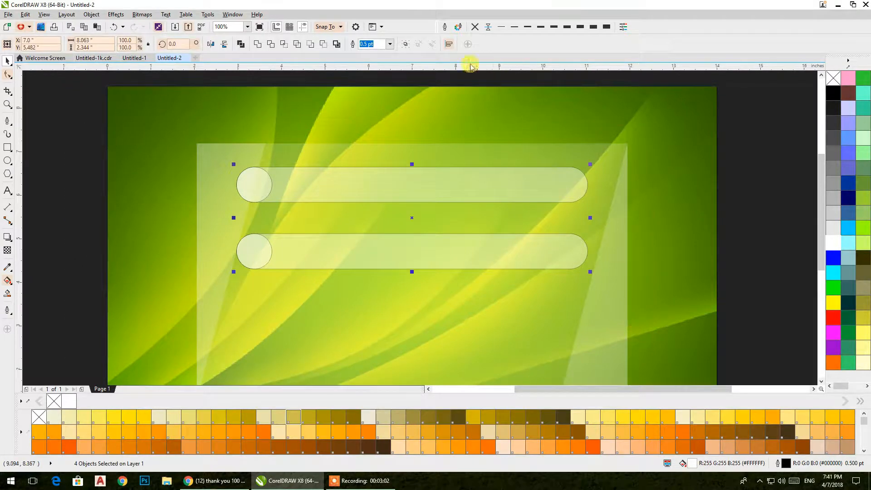
{"action": "left_click", "coordinate": [475, 28]}
{"action": "left_click", "coordinate": [748, 189]}
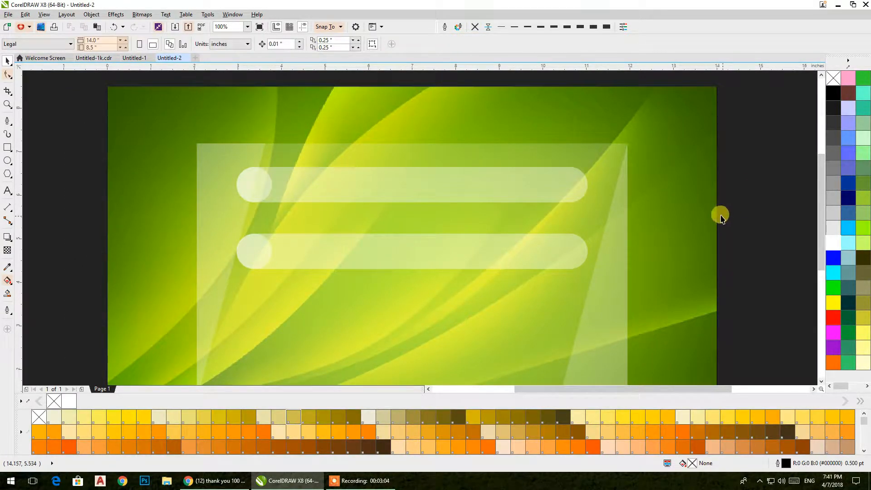
Try magenta and cyan outlines on the two circles in the field boxes and settle on blue
{"action": "scroll", "coordinate": [720, 215], "scroll_direction": "down", "scroll_amount": 2}
{"action": "scroll", "coordinate": [329, 171], "scroll_direction": "up", "scroll_amount": 2}
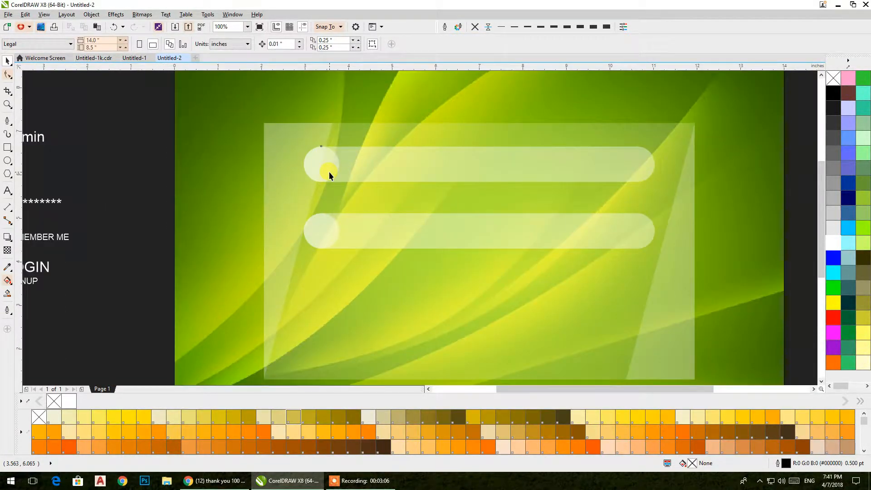
{"action": "left_click", "coordinate": [328, 172]}
{"action": "left_click", "coordinate": [325, 231], "text": "shift"}
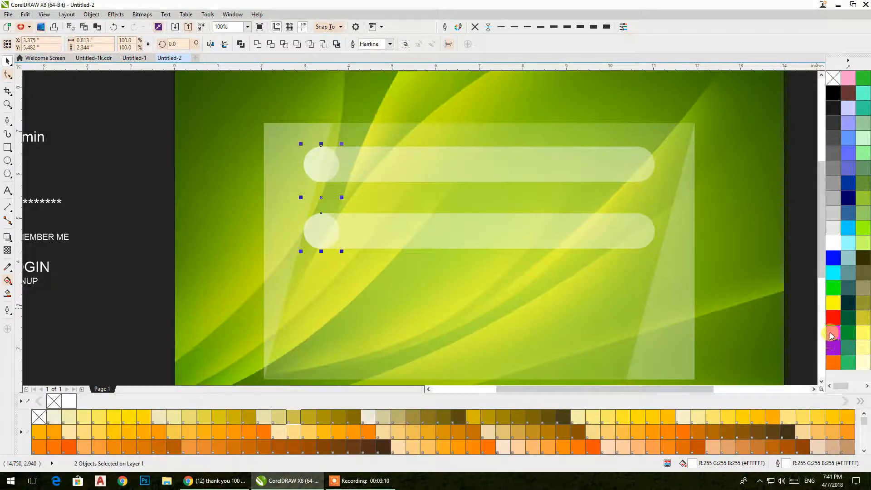
{"action": "right_click", "coordinate": [832, 335]}
{"action": "right_click", "coordinate": [833, 272]}
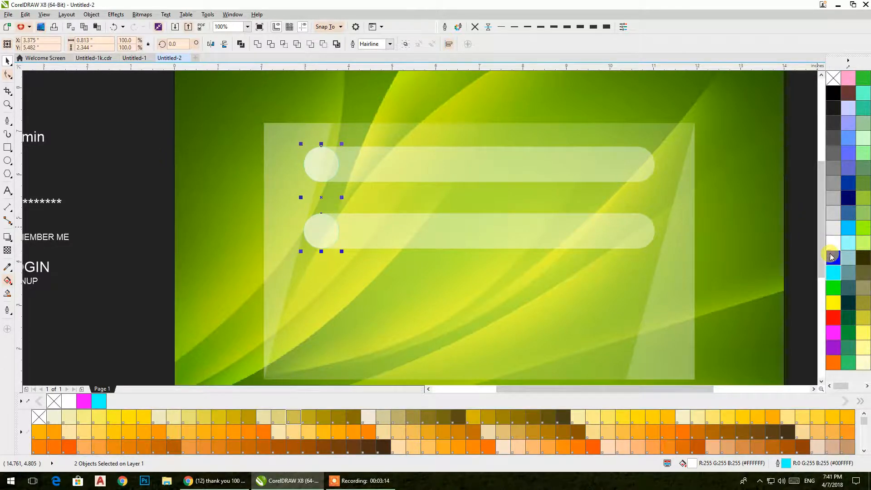
{"action": "right_click", "coordinate": [834, 257]}
{"action": "left_click", "coordinate": [145, 149]}
{"action": "scroll", "coordinate": [331, 246], "scroll_direction": "up", "scroll_amount": 2}
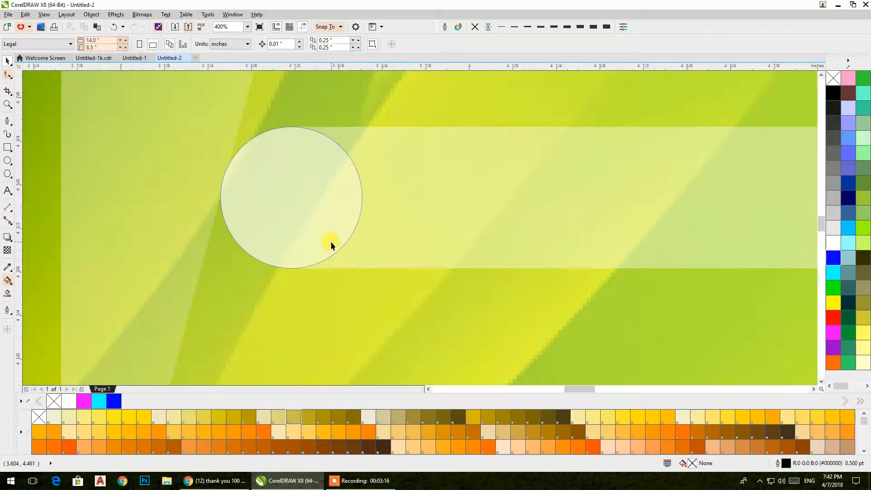
{"action": "scroll", "coordinate": [331, 245], "scroll_direction": "down", "scroll_amount": 3}
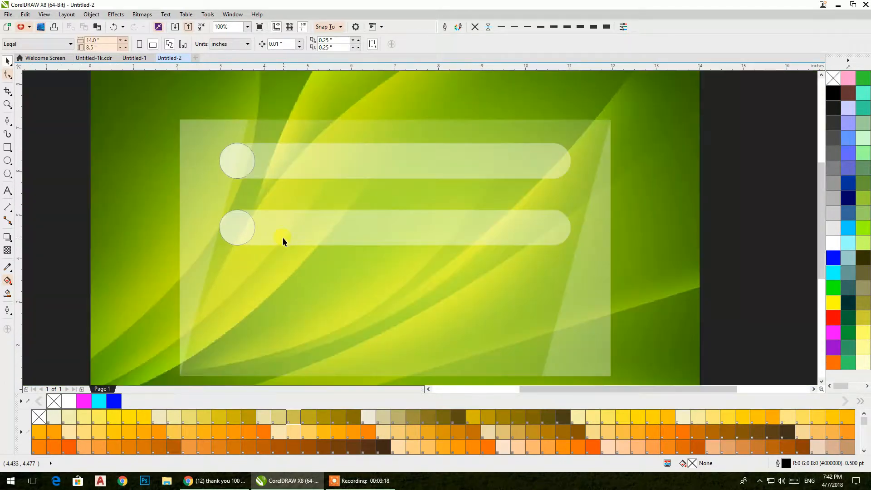
Draw two ellipses in the empty area to the right of the page, the smaller one about 0.76 by 0.80 inches
{"action": "left_click_drag", "start_coordinate": [284, 238], "coordinate": [263, 250]}
{"action": "left_click_drag", "start_coordinate": [602, 192], "coordinate": [687, 245]}
{"action": "left_click", "coordinate": [7, 161]}
{"action": "left_click_drag", "start_coordinate": [710, 210], "coordinate": [745, 248]}
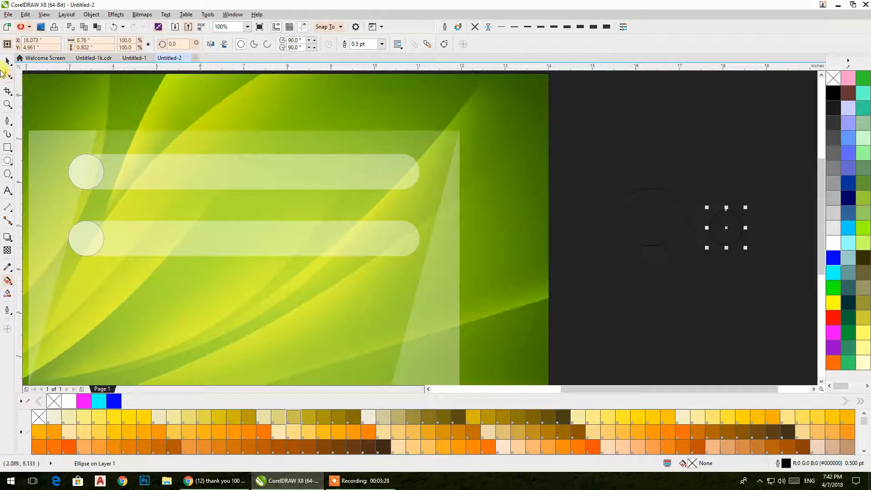
Widen the smaller ellipse beside the page into an even circle and deselect it
{"action": "left_click", "coordinate": [9, 62]}
{"action": "scroll", "coordinate": [681, 230], "scroll_direction": "up", "scroll_amount": 2}
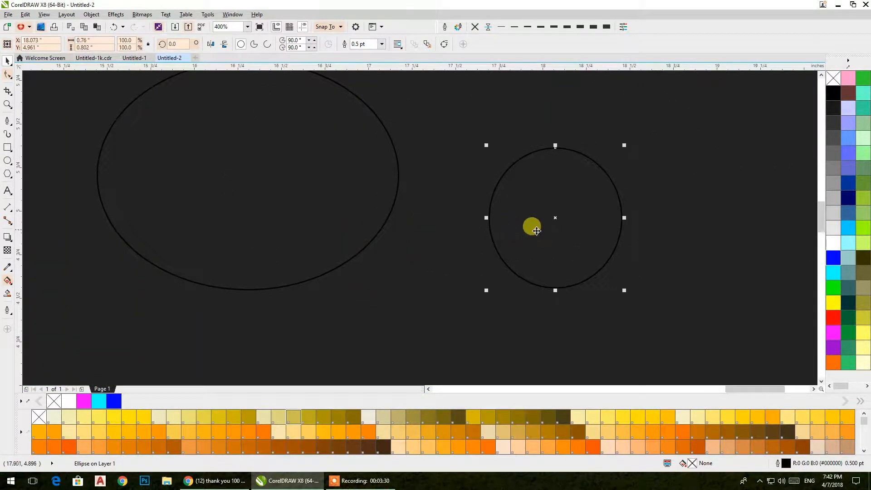
{"action": "left_click_drag", "start_coordinate": [625, 290], "coordinate": [628, 292]}
{"action": "key", "text": "Escape"}
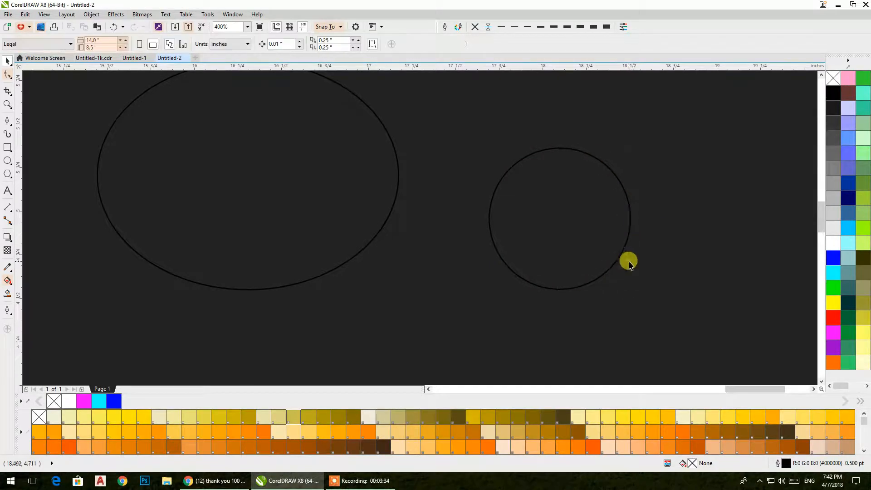
Select the five text objects to the left of the page and fill them with blue
{"action": "scroll", "coordinate": [630, 262], "scroll_direction": "down", "scroll_amount": 2}
{"action": "scroll", "coordinate": [631, 263], "scroll_direction": "down", "scroll_amount": 2}
{"action": "left_click_drag", "start_coordinate": [267, 201], "coordinate": [412, 298]}
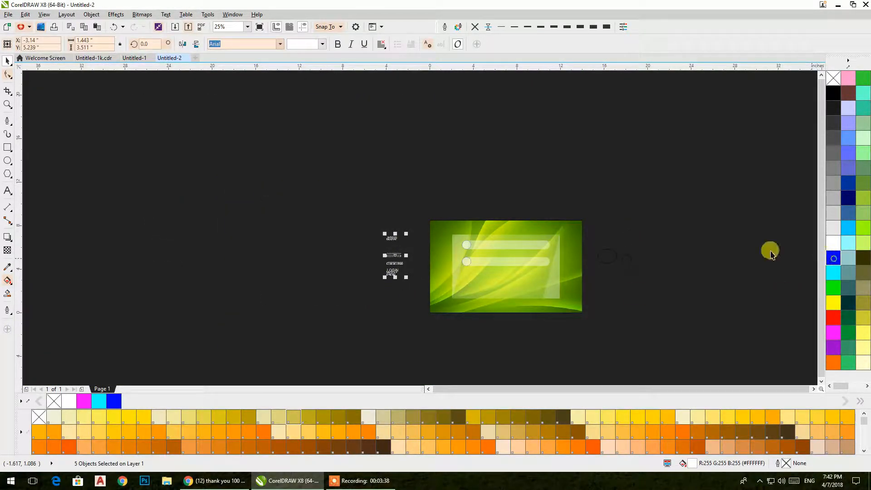
Open the workspace's Customization options
{"action": "left_click", "coordinate": [166, 14]}
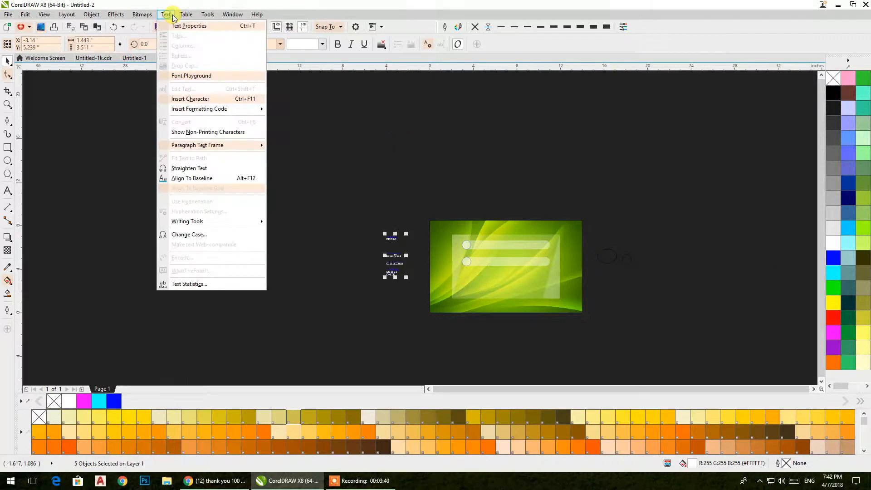
{"action": "mouse_move", "coordinate": [207, 15]}
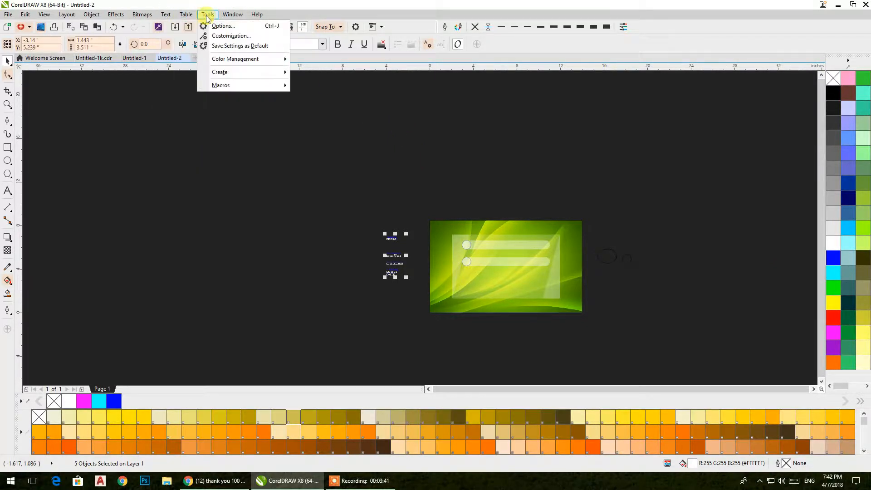
{"action": "left_click", "coordinate": [216, 38]}
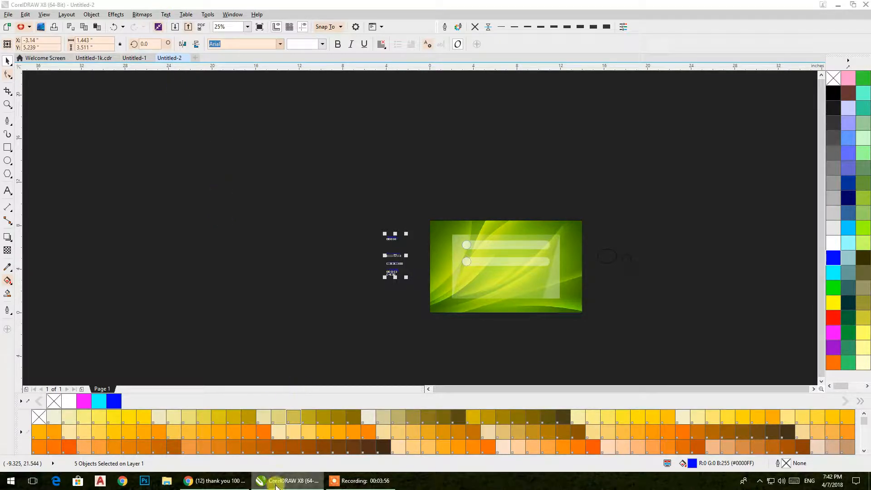
{"action": "left_click", "coordinate": [226, 483]}
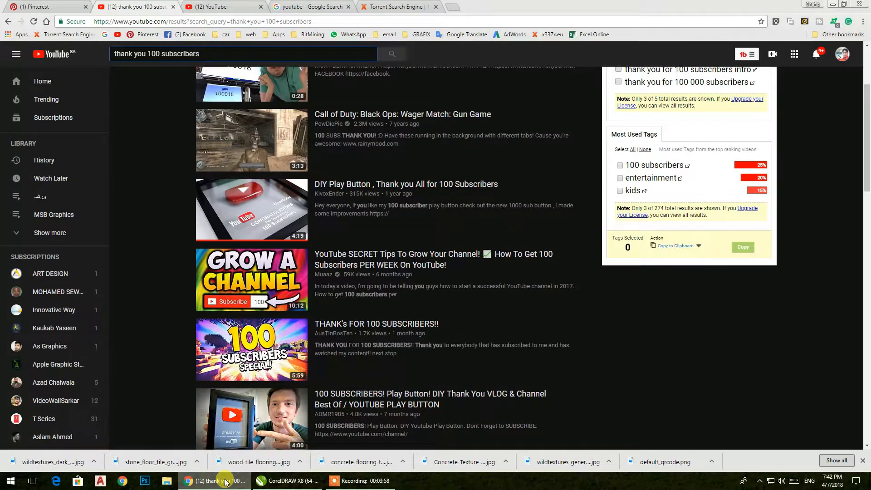
{"action": "left_click", "coordinate": [226, 482]}
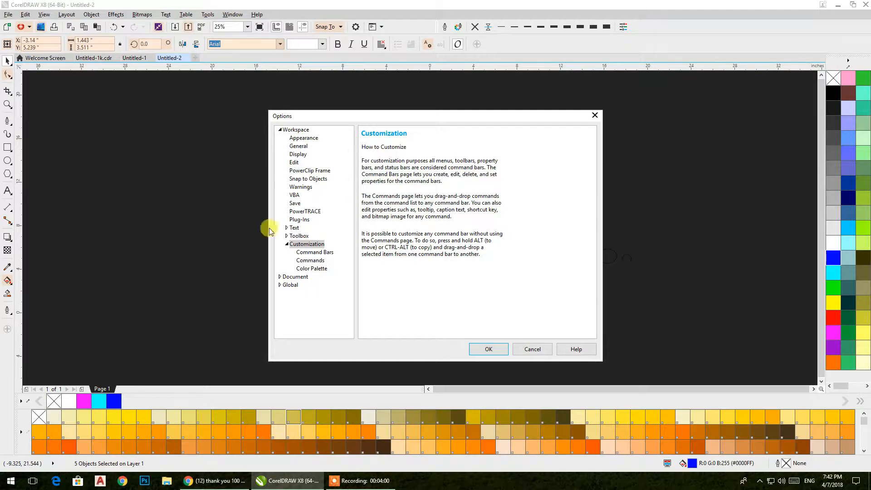
Change the workspace's desktop color to light gray #E2E2E2 in the Appearance options and apply it
{"action": "left_click", "coordinate": [304, 138]}
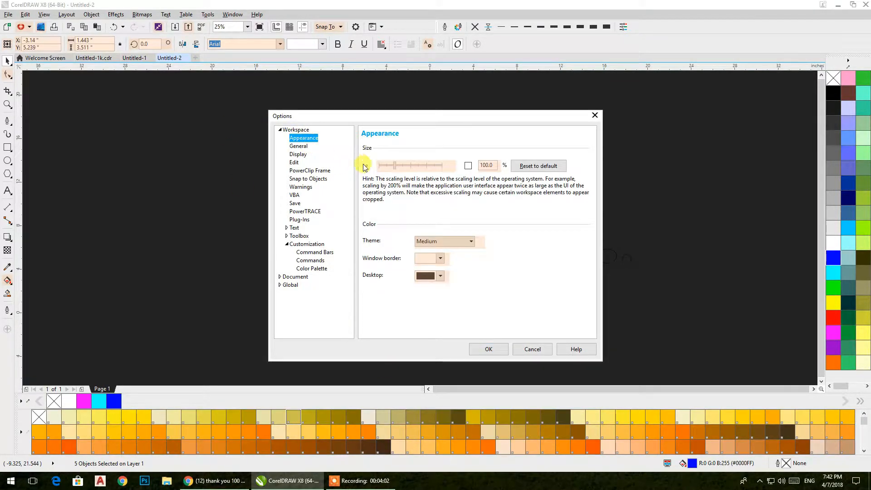
{"action": "left_click", "coordinate": [426, 276]}
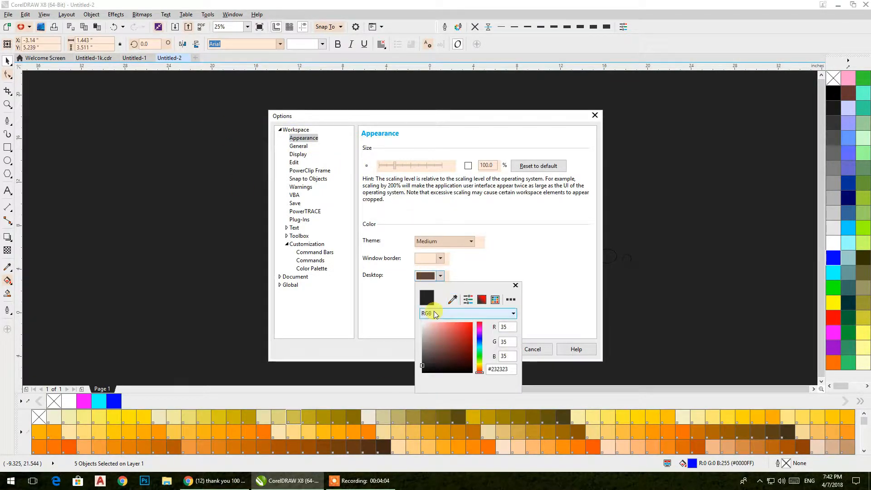
{"action": "left_click_drag", "start_coordinate": [431, 327], "coordinate": [423, 323]}
{"action": "left_click", "coordinate": [423, 330]}
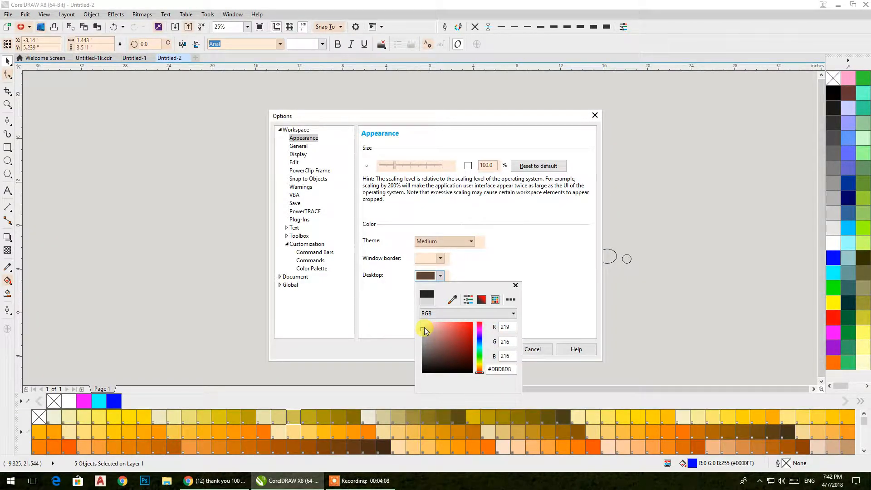
{"action": "left_click", "coordinate": [452, 299]}
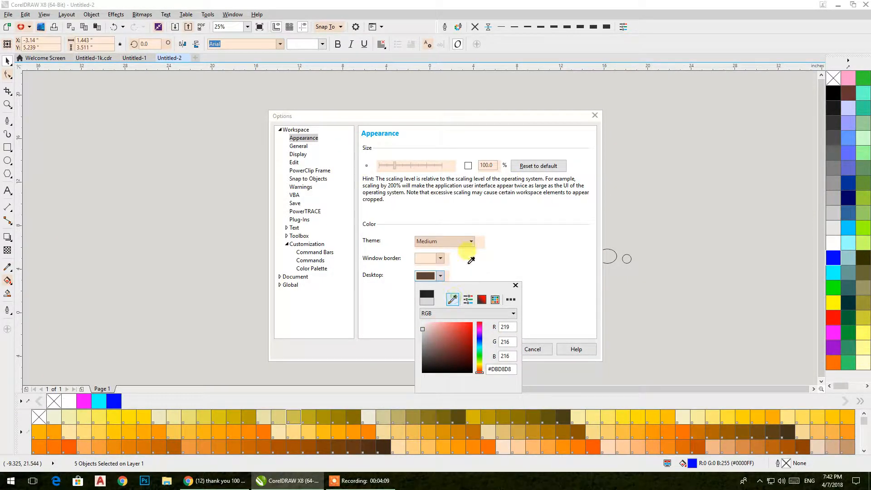
{"action": "left_click", "coordinate": [522, 166]}
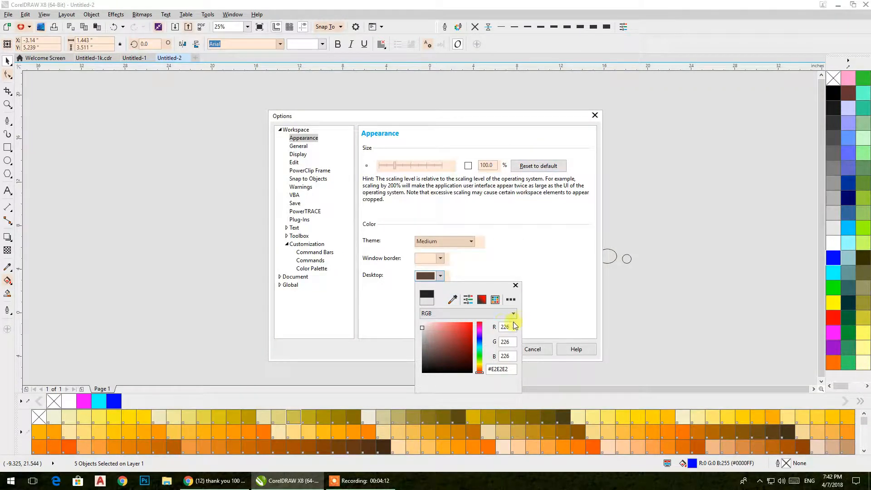
{"action": "left_click", "coordinate": [543, 299]}
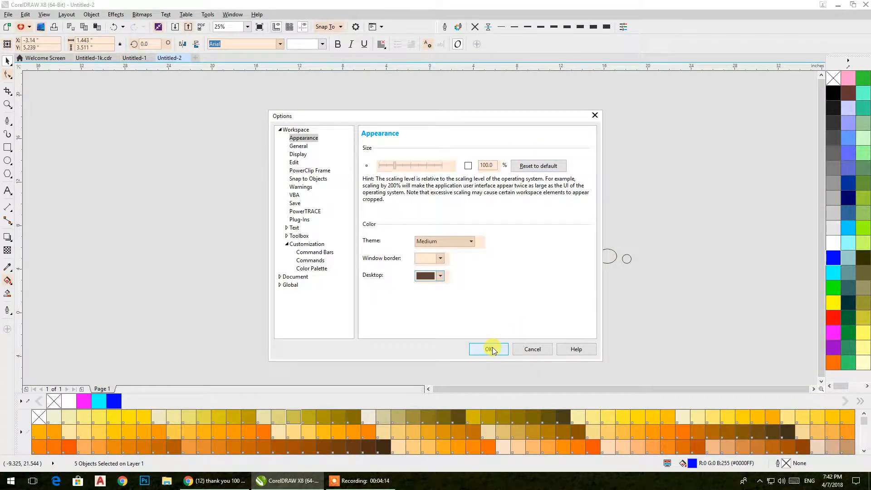
{"action": "left_click", "coordinate": [488, 349]}
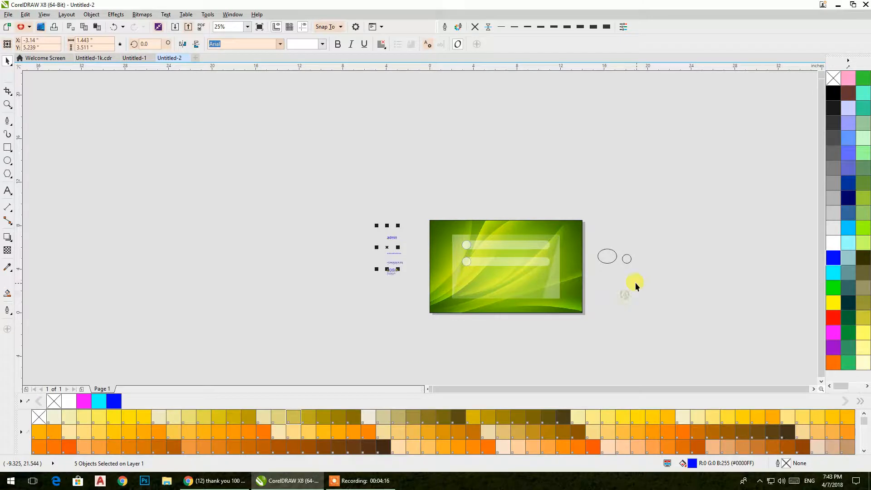
Place the small circle over the upper part of the wide ellipse, centered horizontally on it
{"action": "scroll", "coordinate": [636, 283], "scroll_direction": "up", "scroll_amount": 1}
{"action": "left_click_drag", "start_coordinate": [636, 282], "coordinate": [574, 282]}
{"action": "scroll", "coordinate": [536, 243], "scroll_direction": "up", "scroll_amount": 2}
{"action": "left_click_drag", "start_coordinate": [551, 225], "coordinate": [488, 270]}
{"action": "left_click_drag", "start_coordinate": [549, 272], "coordinate": [392, 204]}
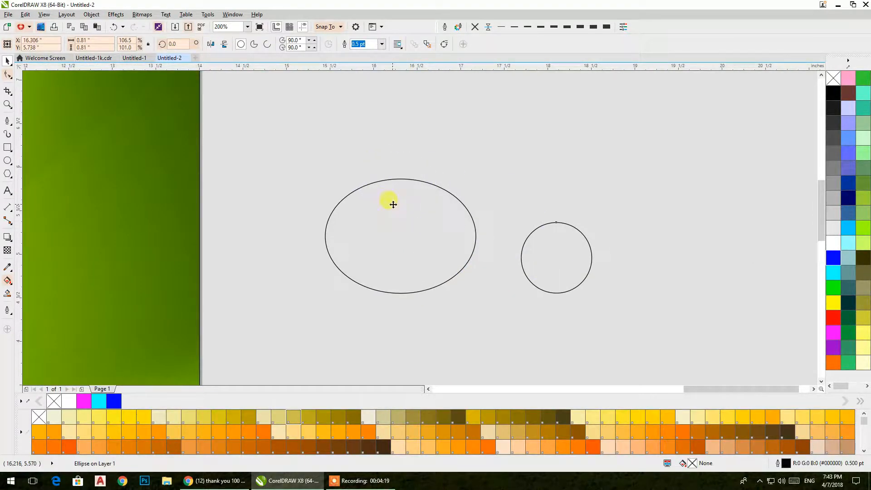
{"action": "left_click", "coordinate": [403, 262], "text": "shift"}
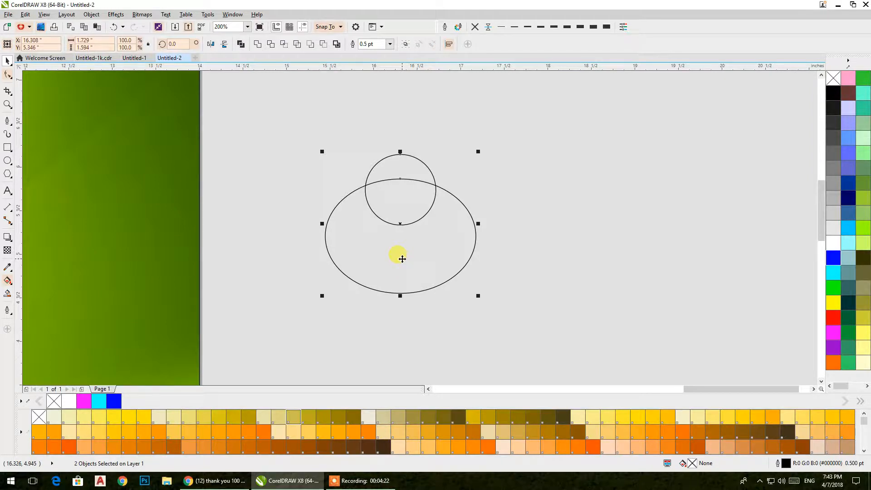
{"action": "left_click_drag", "start_coordinate": [531, 128], "coordinate": [293, 331]}
{"action": "left_click", "coordinate": [500, 305]}
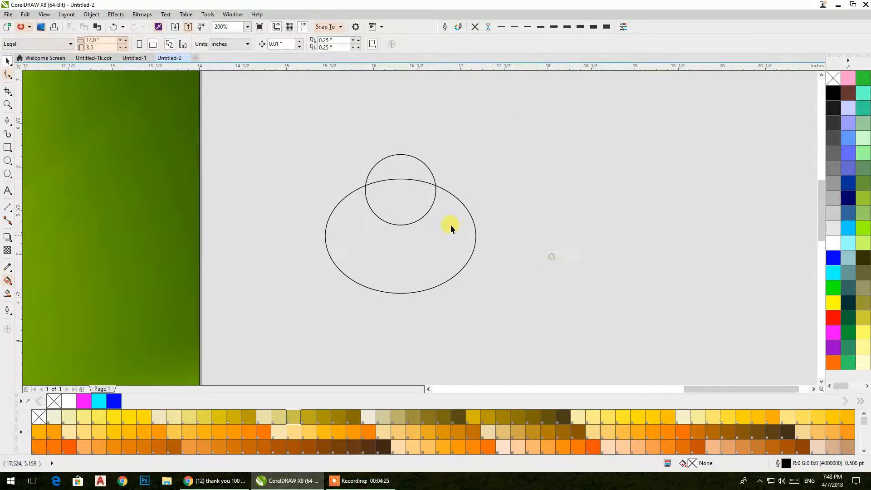
Trim the wide ellipse with the overlapping small circle
{"action": "left_click", "coordinate": [390, 203]}
{"action": "left_click", "coordinate": [403, 249], "text": "shift"}
{"action": "left_click", "coordinate": [271, 44]}
Trim the body shape with an enlarged concentric copy of the head circle and delete that copy
{"action": "left_click_drag", "start_coordinate": [438, 227], "coordinate": [448, 242]}
{"action": "left_click", "coordinate": [474, 232], "text": "shift"}
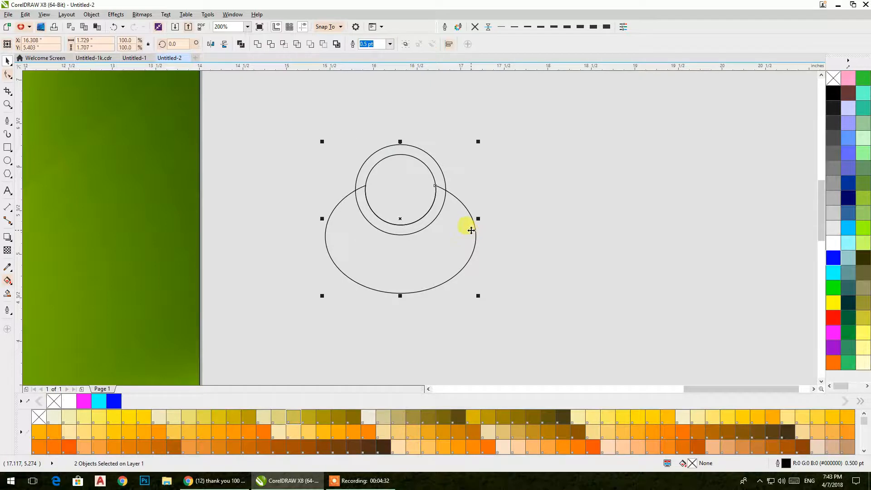
{"action": "left_click", "coordinate": [271, 44]}
{"action": "left_click", "coordinate": [421, 148]}
{"action": "key", "text": "Delete"}
Nudge the head circle upward away from the body and stretch the body shape slightly taller
{"action": "left_click_drag", "start_coordinate": [532, 119], "coordinate": [306, 312]}
{"action": "left_click", "coordinate": [493, 233]}
{"action": "left_click", "coordinate": [413, 200]}
{"action": "key", "text": "Up"}
{"action": "key", "text": "Up"}
{"action": "key", "text": "Up"}
{"action": "key", "text": "Up"}
{"action": "key", "text": "Up"}
{"action": "key", "text": "Up"}
{"action": "key", "text": "Up"}
{"action": "key", "text": "Up"}
{"action": "key", "text": "Up"}
{"action": "key", "text": "Up"}
{"action": "key", "text": "Up"}
{"action": "key", "text": "Up"}
{"action": "left_click", "coordinate": [400, 293]}
{"action": "left_click_drag", "start_coordinate": [401, 296], "coordinate": [399, 306]}
Make both user-icon shapes white without outlines and scale them together to about 0.49 by 0.52 inches
{"action": "left_click_drag", "start_coordinate": [508, 327], "coordinate": [319, 128]}
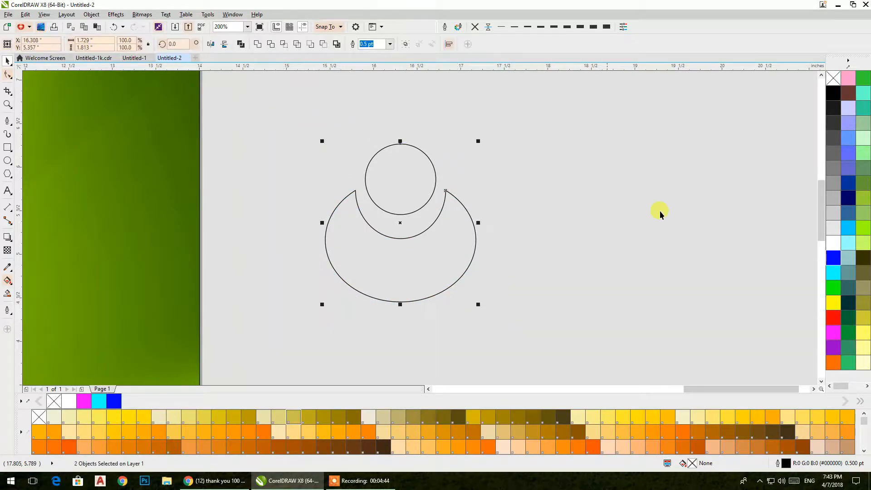
{"action": "left_click", "coordinate": [834, 243]}
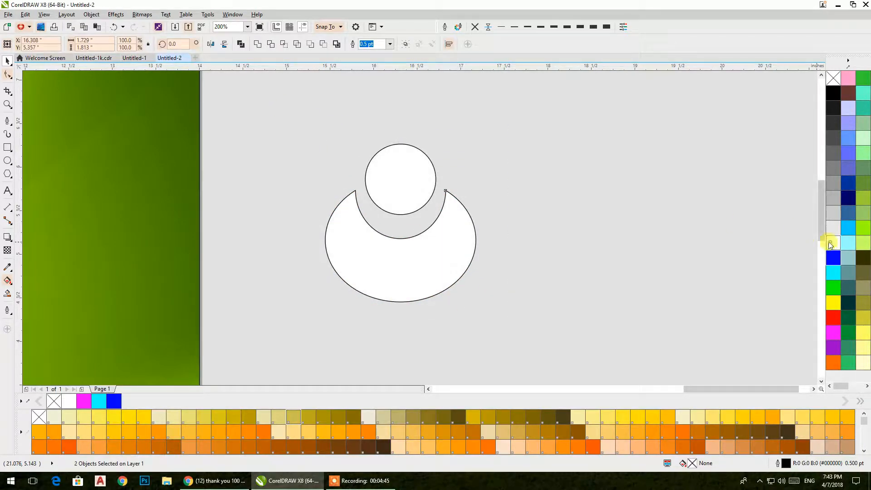
{"action": "left_click", "coordinate": [476, 28]}
{"action": "scroll", "coordinate": [492, 121], "scroll_direction": "down", "scroll_amount": 2}
{"action": "left_click_drag", "start_coordinate": [498, 173], "coordinate": [468, 148]}
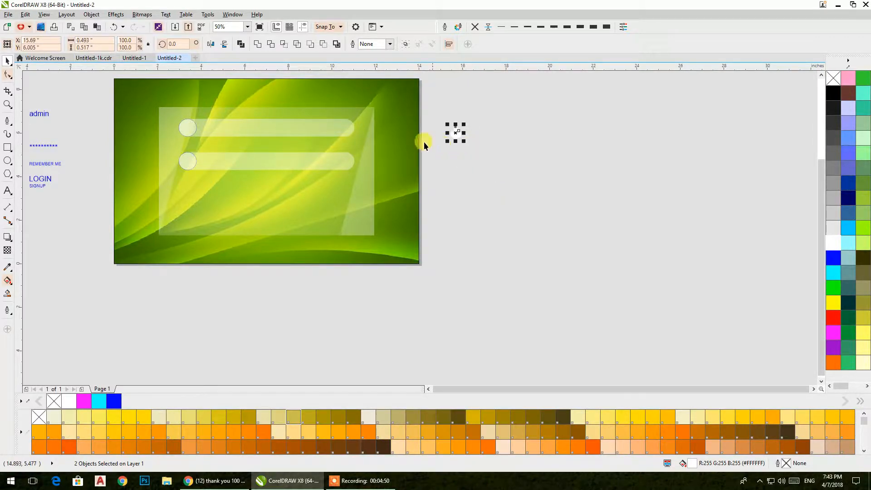
Try to center the separate head and body shapes on the upper field's circle, and undo the alignment
{"action": "left_click", "coordinate": [190, 128], "text": "shift"}
{"action": "key", "text": "c"}
{"action": "key", "text": "e"}
{"action": "scroll", "coordinate": [179, 122], "scroll_direction": "up", "scroll_amount": 1}
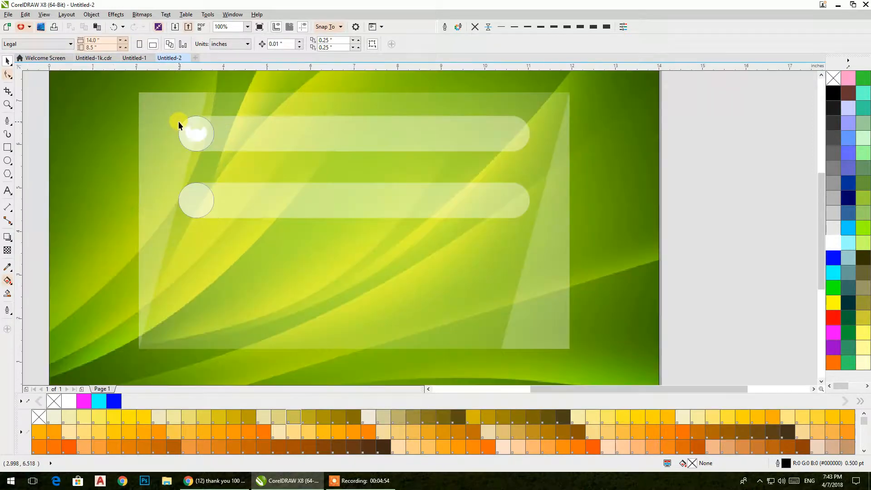
{"action": "key", "text": "ctrl+z"}
{"action": "key", "text": "ctrl+z"}
Combine the head and body into one object and center it on the upper field's circle
{"action": "left_click_drag", "start_coordinate": [762, 177], "coordinate": [695, 119]}
{"action": "left_click", "coordinate": [241, 44]}
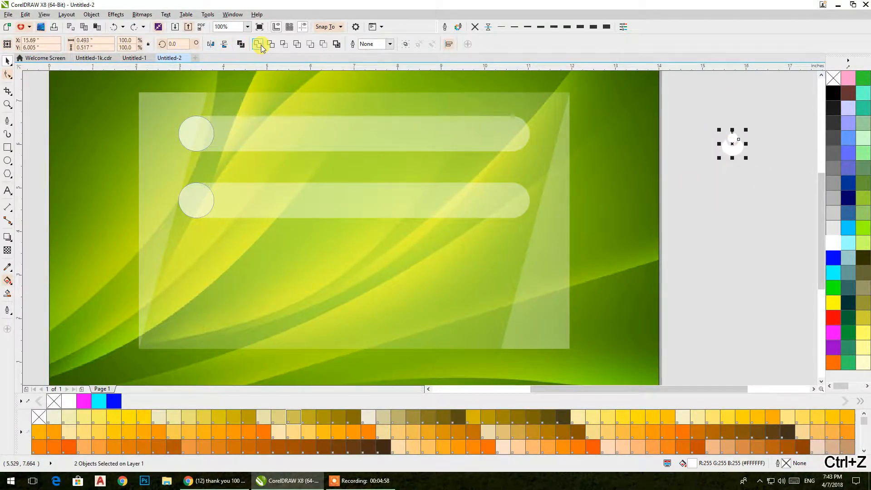
{"action": "left_click", "coordinate": [203, 134], "text": "shift"}
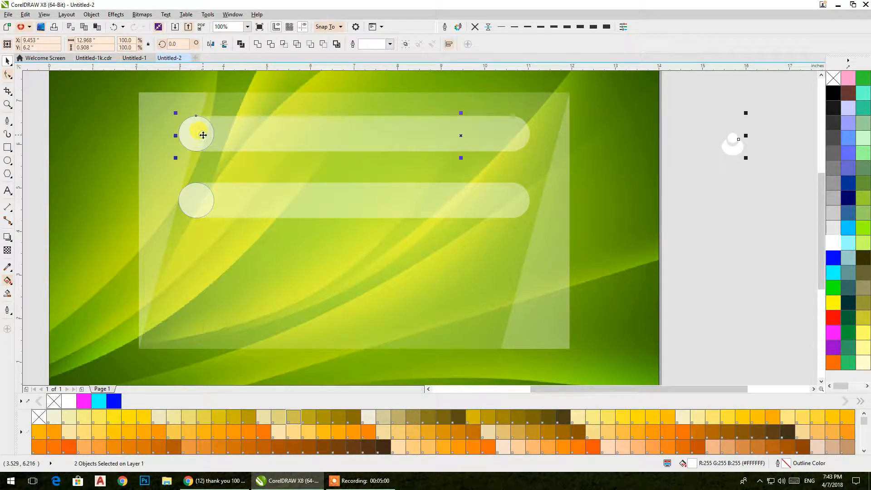
{"action": "key", "text": "c"}
{"action": "key", "text": "e"}
{"action": "left_click", "coordinate": [733, 171]}
{"action": "scroll", "coordinate": [185, 132], "scroll_direction": "up", "scroll_amount": 1}
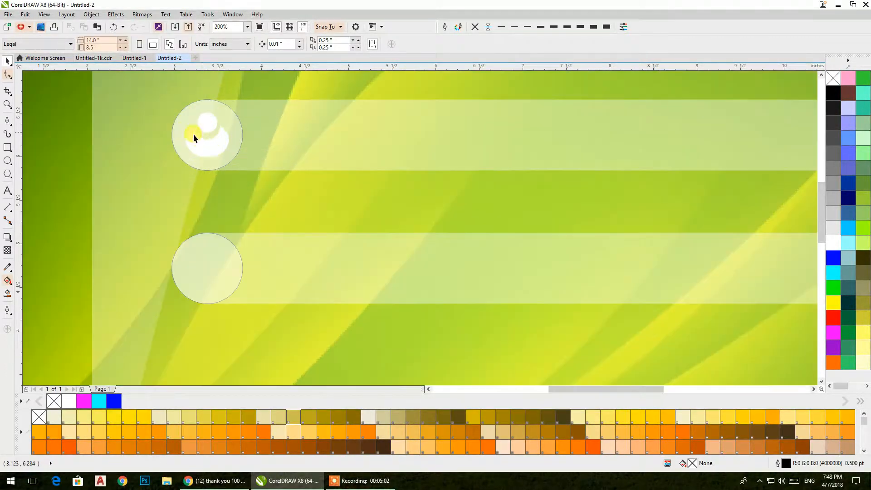
{"action": "scroll", "coordinate": [202, 150], "scroll_direction": "down", "scroll_amount": 1}
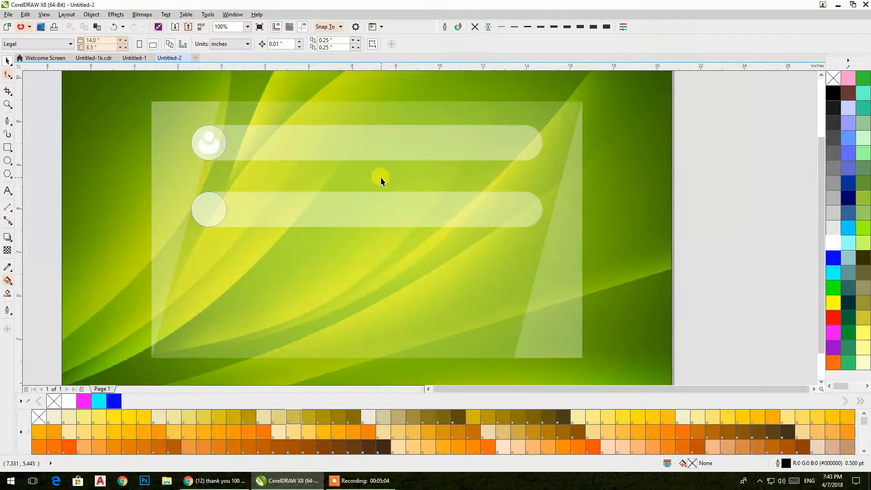
Draw two concentric circles in the empty area beside the page, the outer one about 1.75 inches across
{"action": "scroll", "coordinate": [379, 178], "scroll_direction": "down", "scroll_amount": 1}
{"action": "scroll", "coordinate": [294, 160], "scroll_direction": "up", "scroll_amount": 2}
{"action": "scroll", "coordinate": [291, 161], "scroll_direction": "down", "scroll_amount": 2}
{"action": "left_click_drag", "start_coordinate": [331, 185], "coordinate": [246, 164]}
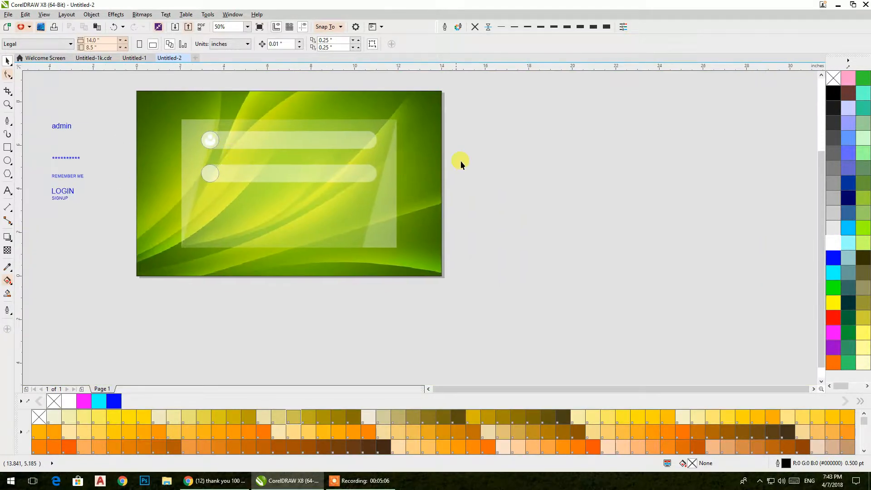
{"action": "left_click", "coordinate": [8, 162]}
{"action": "left_click_drag", "start_coordinate": [506, 187], "coordinate": [540, 227]}
{"action": "left_click_drag", "start_coordinate": [574, 250], "coordinate": [576, 253]}
{"action": "left_click", "coordinate": [6, 65]}
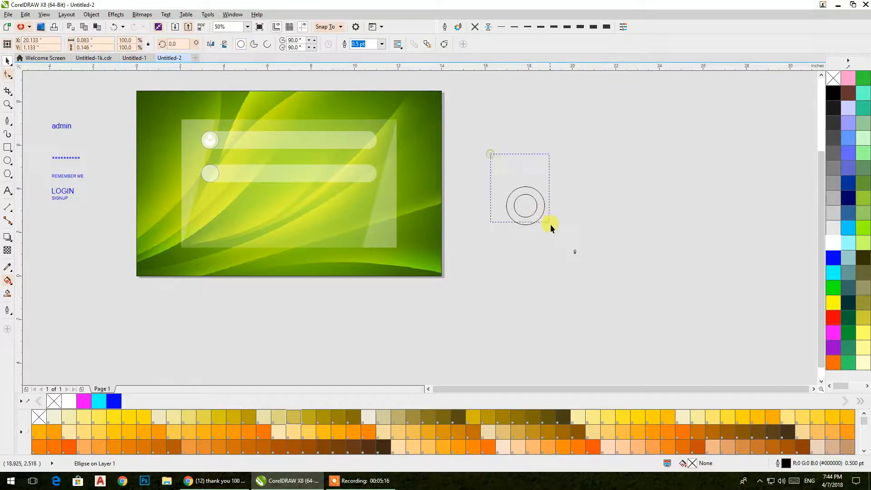
Combine the two concentric circles into one ring and delete the tiny stray ellipse near it
{"action": "left_click_drag", "start_coordinate": [551, 224], "coordinate": [551, 225]}
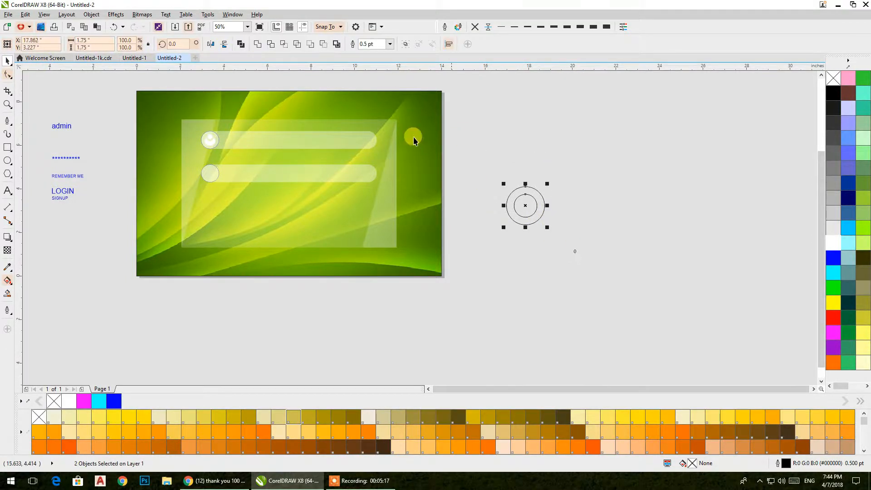
{"action": "left_click", "coordinate": [241, 45]}
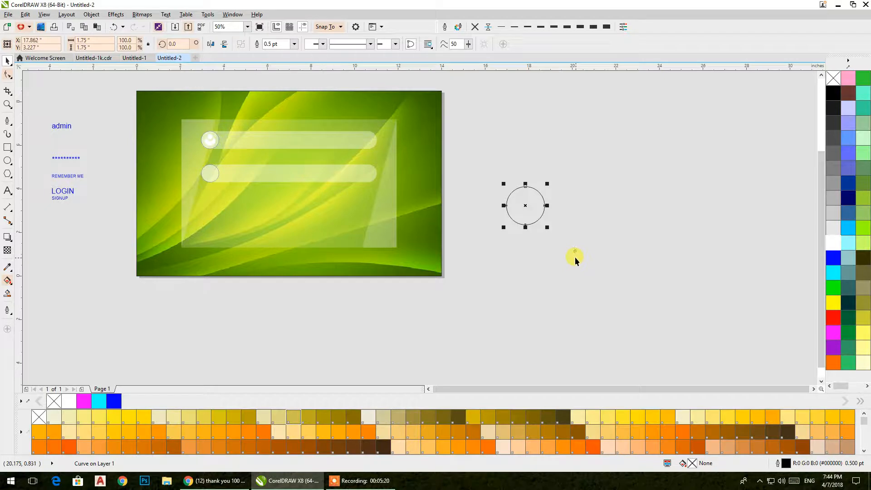
{"action": "key", "text": "ctrl+z"}
{"action": "left_click_drag", "start_coordinate": [610, 289], "coordinate": [558, 236]}
{"action": "key", "text": "Delete"}
Draw a key-shaft rectangle about 2.93 by 0.50 inches, with its inner end's midpoint at the ring's center
{"action": "scroll", "coordinate": [530, 202], "scroll_direction": "up", "scroll_amount": 2}
{"action": "left_click_drag", "start_coordinate": [530, 203], "coordinate": [248, 176]}
{"action": "left_click", "coordinate": [7, 148]}
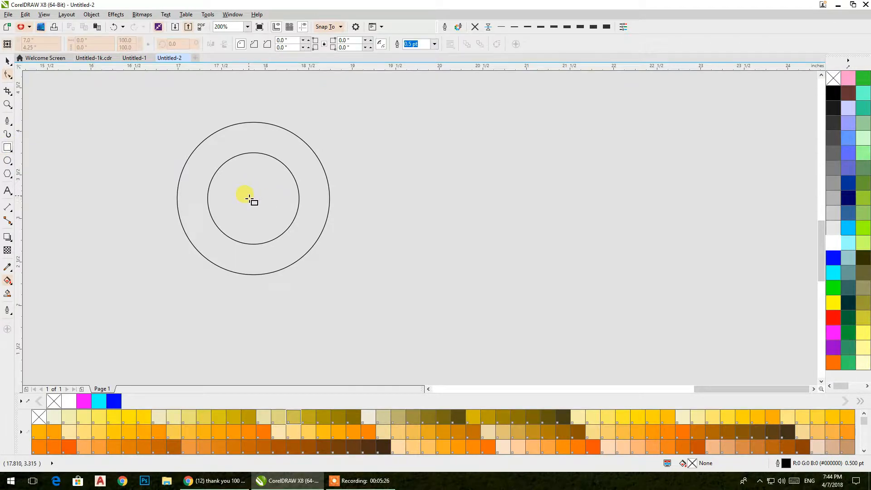
{"action": "mouse_move", "coordinate": [252, 194]}
{"action": "left_mouse_down"}
{"action": "mouse_move", "coordinate": [268, 214]}
{"action": "mouse_move", "coordinate": [459, 245]}
{"action": "mouse_move", "coordinate": [509, 237]}
{"action": "left_mouse_up"}
{"action": "left_click", "coordinate": [7, 76]}
{"action": "left_click", "coordinate": [6, 62]}
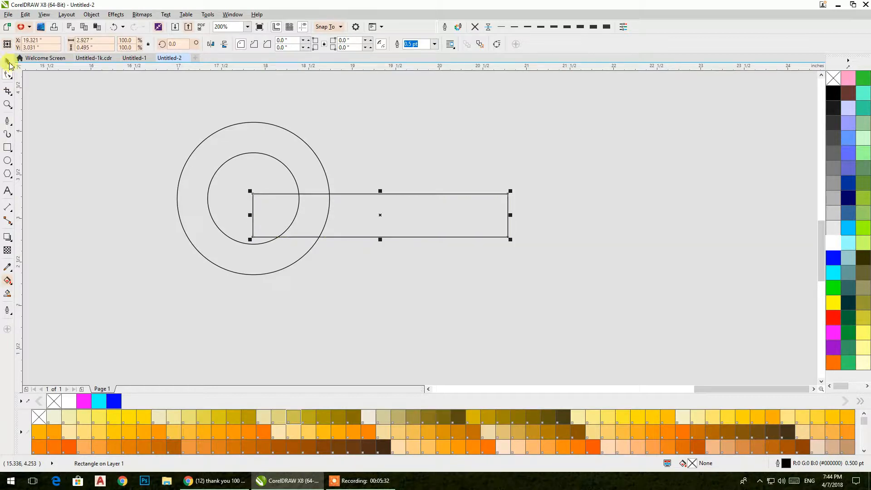
{"action": "left_click_drag", "start_coordinate": [252, 216], "coordinate": [253, 200]}
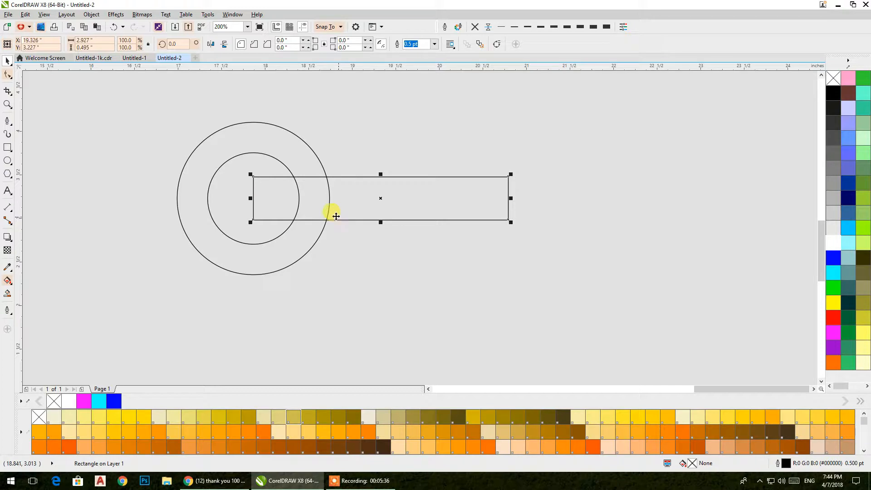
Draw three small upright rectangles across the shaft's upper edge as key teeth
{"action": "left_click", "coordinate": [8, 150]}
{"action": "left_click_drag", "start_coordinate": [379, 148], "coordinate": [405, 200]}
{"action": "left_click_drag", "start_coordinate": [425, 152], "coordinate": [439, 195]}
{"action": "mouse_move", "coordinate": [461, 148]}
{"action": "left_mouse_down"}
{"action": "mouse_move", "coordinate": [462, 115]}
{"action": "mouse_move", "coordinate": [498, 197]}
{"action": "mouse_move", "coordinate": [480, 202]}
{"action": "left_mouse_up"}
{"action": "left_click", "coordinate": [5, 63]}
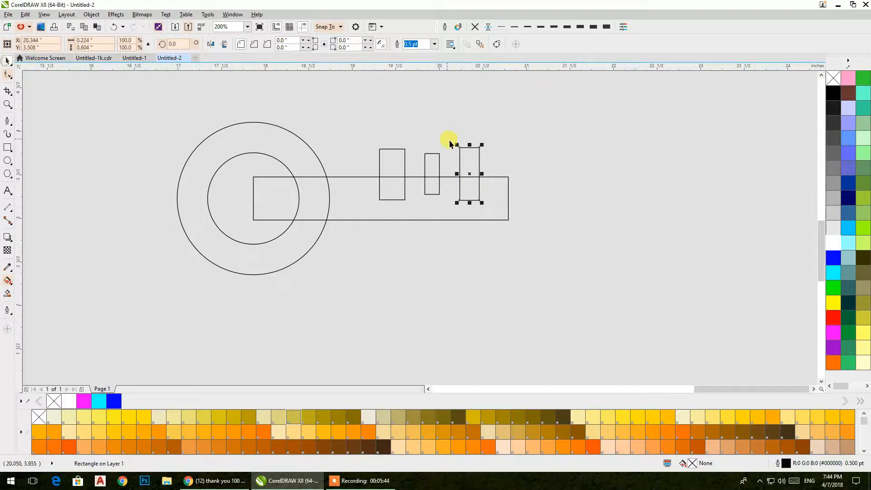
Delete the second and third teeth and replace them with two evenly spaced copies of the first tooth
{"action": "left_click_drag", "start_coordinate": [471, 145], "coordinate": [470, 130]}
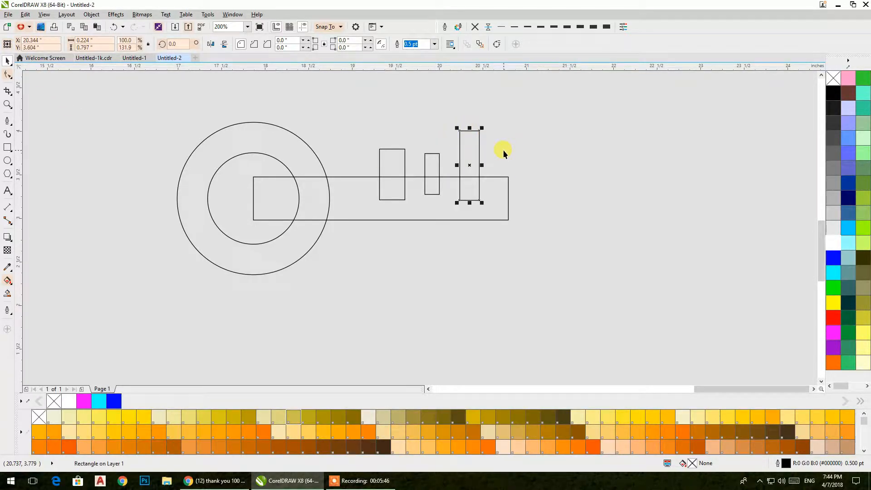
{"action": "key", "text": "Delete"}
{"action": "left_click", "coordinate": [439, 163]}
{"action": "key", "text": "Delete"}
{"action": "left_click", "coordinate": [389, 173]}
{"action": "left_click_drag", "start_coordinate": [390, 179], "coordinate": [484, 196]}
Vary the teeth's heights, making the outermost tallest, the innermost medium and the middle one shortest
{"action": "left_click_drag", "start_coordinate": [477, 146], "coordinate": [477, 110]}
{"action": "left_click", "coordinate": [435, 157]}
{"action": "left_click", "coordinate": [393, 160]}
{"action": "left_click_drag", "start_coordinate": [393, 146], "coordinate": [429, 156]}
{"action": "left_click", "coordinate": [431, 153]}
{"action": "left_click", "coordinate": [530, 144]}
{"action": "left_click_drag", "start_coordinate": [544, 81], "coordinate": [560, 181]}
Shorten the shaft so it starts between the ring's inner and outer circles, and weld it to the ring
{"action": "left_click", "coordinate": [279, 191]}
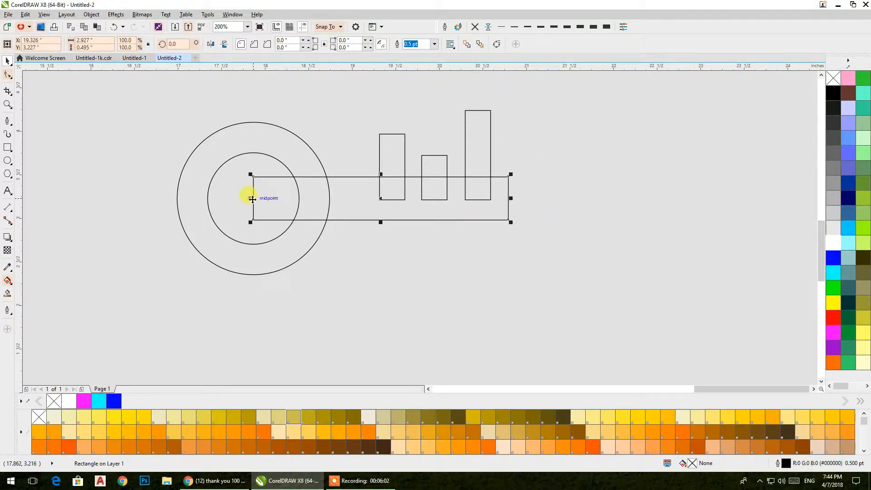
{"action": "left_click_drag", "start_coordinate": [251, 199], "coordinate": [303, 198]}
{"action": "left_click", "coordinate": [303, 245], "text": "shift"}
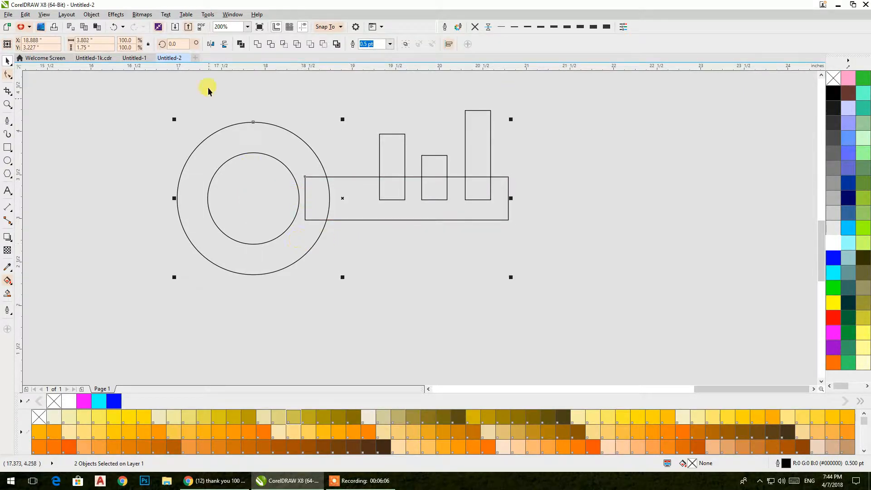
{"action": "left_click", "coordinate": [257, 44]}
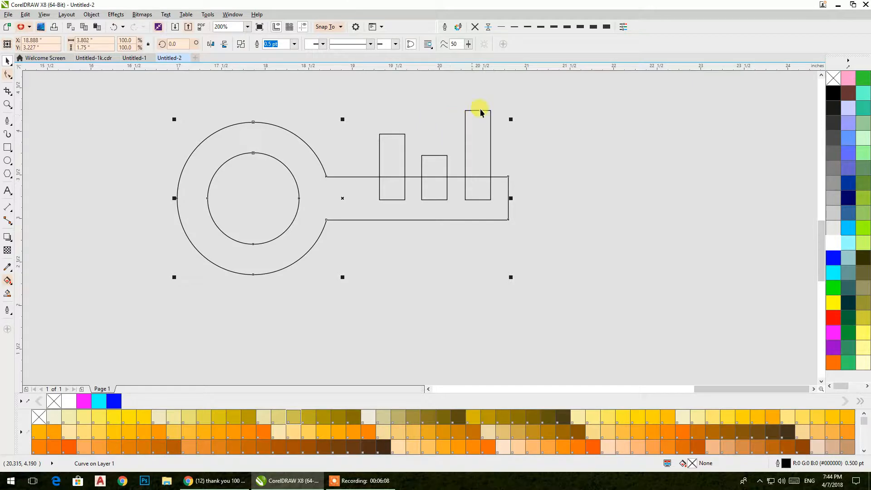
Weld the three teeth to the ring and shaft to form a single key outline, and deselect it
{"action": "left_click_drag", "start_coordinate": [566, 85], "coordinate": [173, 307]}
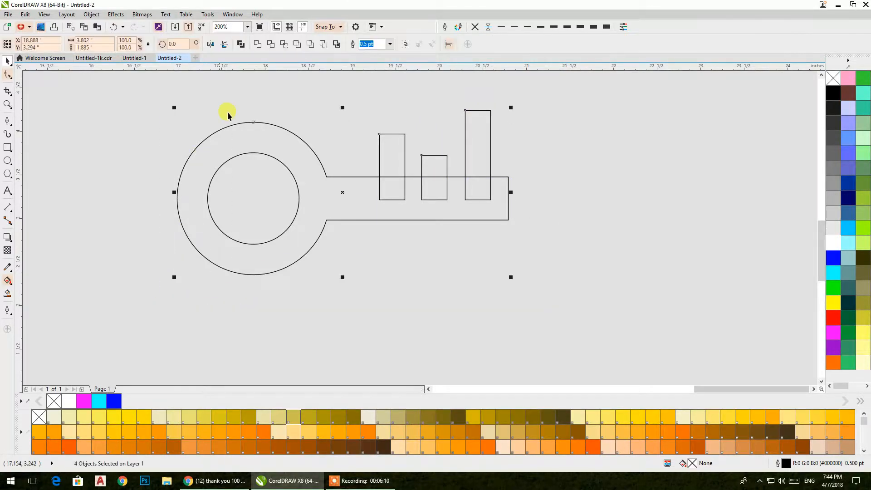
{"action": "left_click", "coordinate": [257, 44]}
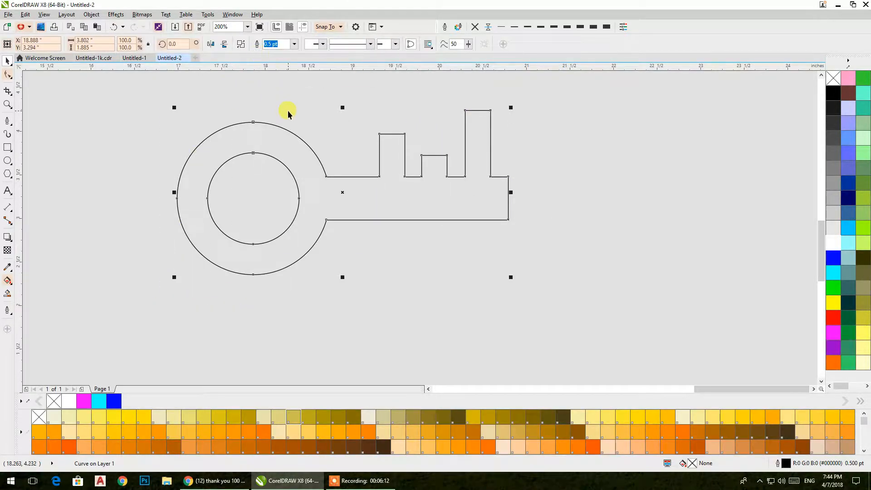
{"action": "left_click", "coordinate": [288, 113]}
Shrink the key outline, fill it white without an outline, and scale it down to about 0.92 inches wide
{"action": "scroll", "coordinate": [284, 126], "scroll_direction": "down", "scroll_amount": 3}
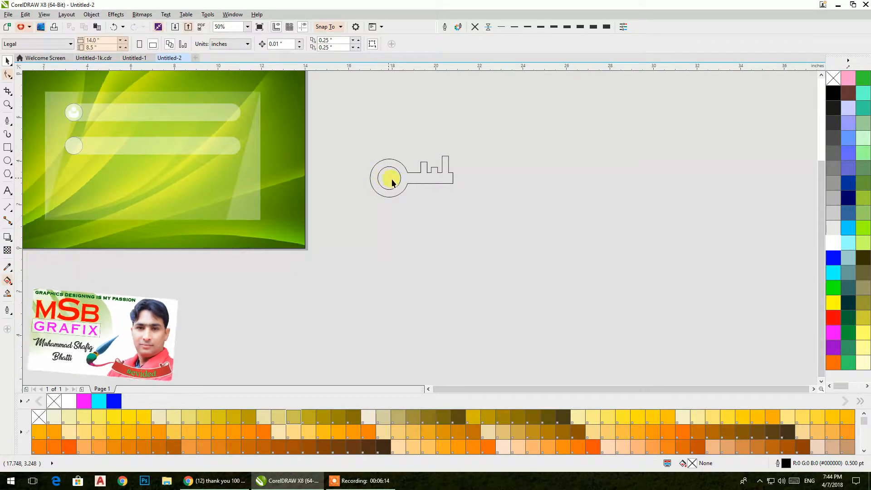
{"action": "left_click", "coordinate": [385, 177]}
{"action": "left_click_drag", "start_coordinate": [454, 201], "coordinate": [424, 185]}
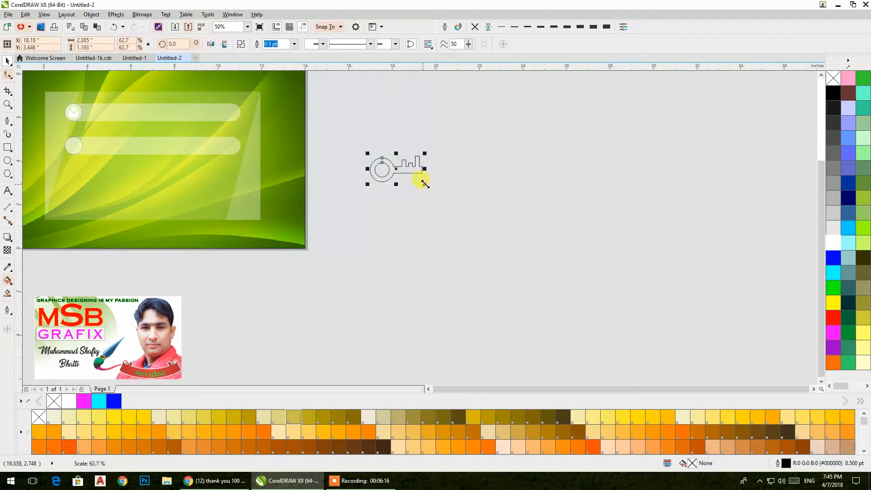
{"action": "left_click", "coordinate": [833, 243]}
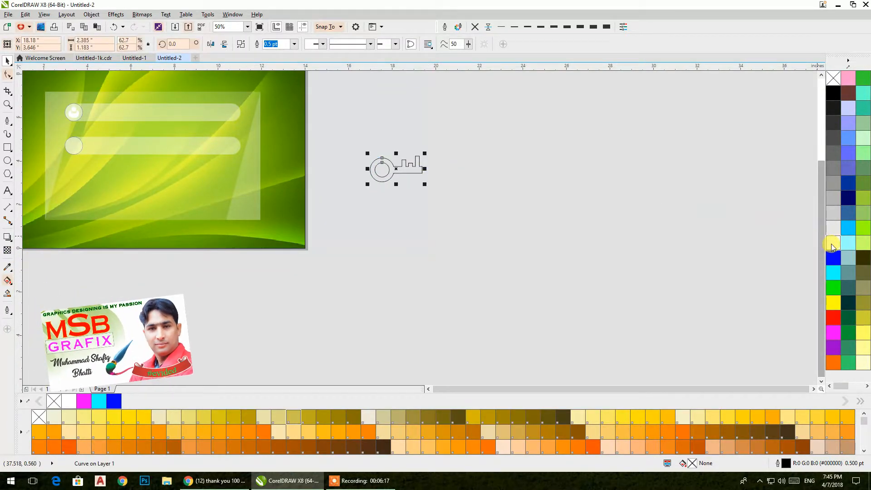
{"action": "left_click", "coordinate": [475, 26]}
{"action": "scroll", "coordinate": [399, 156], "scroll_direction": "down", "scroll_amount": 1}
{"action": "scroll", "coordinate": [408, 168], "scroll_direction": "up", "scroll_amount": 2}
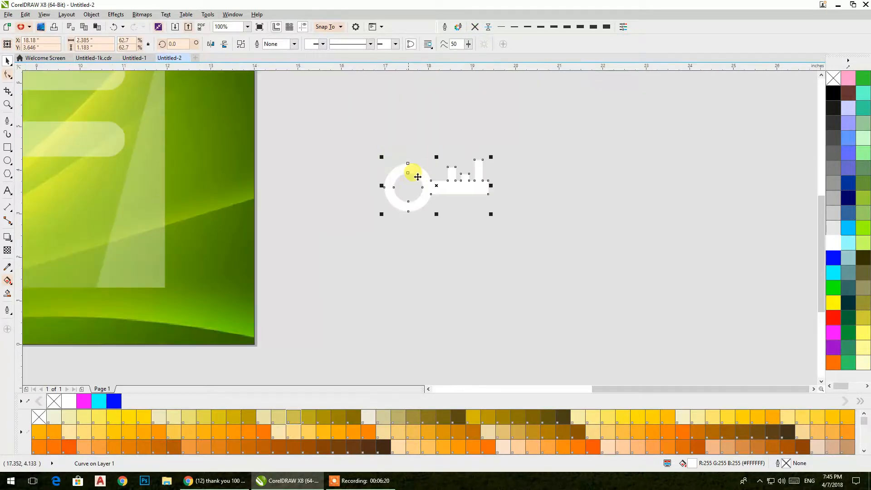
{"action": "left_click_drag", "start_coordinate": [490, 212], "coordinate": [374, 196]}
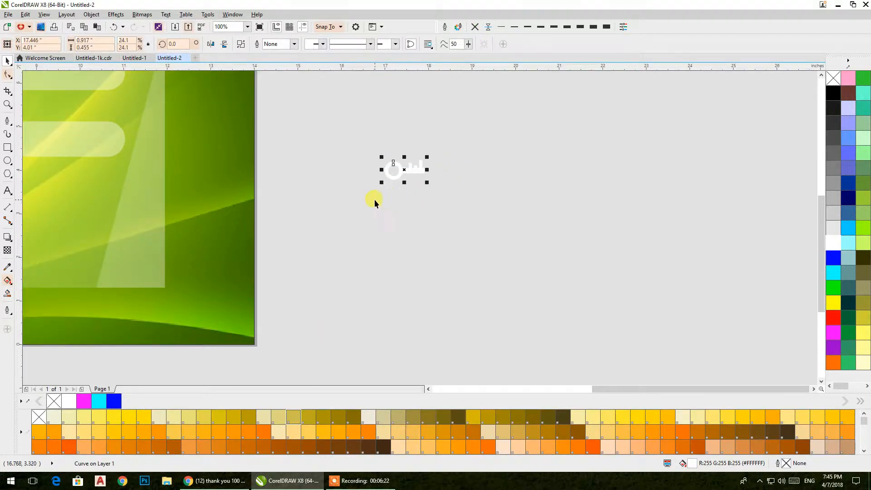
Centre the white key on the circle of the second input field
{"action": "scroll", "coordinate": [373, 197], "scroll_direction": "down", "scroll_amount": 1}
{"action": "scroll", "coordinate": [622, 243], "scroll_direction": "up", "scroll_amount": 1}
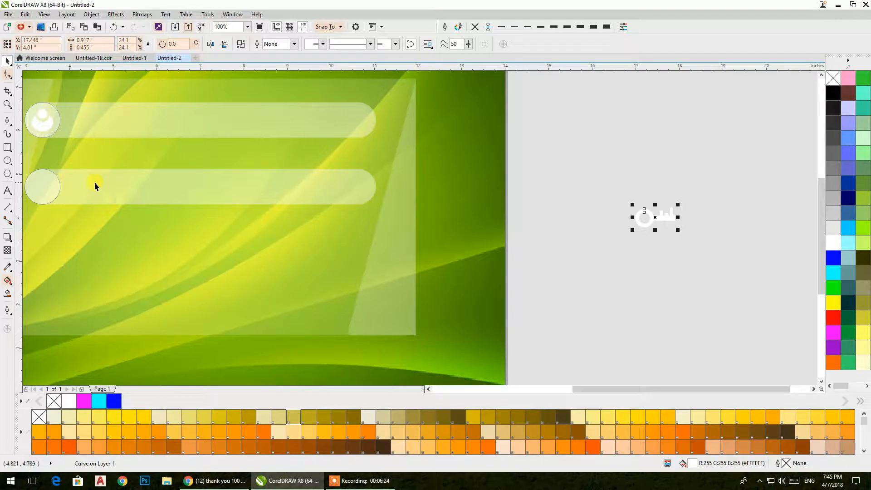
{"action": "left_click", "coordinate": [43, 187], "text": "shift"}
{"action": "key", "text": "e"}
{"action": "key", "text": "c"}
{"action": "left_click", "coordinate": [684, 241]}
Scale the key down about its centre so it fits inside the circle, and deselect it
{"action": "left_click_drag", "start_coordinate": [274, 226], "coordinate": [566, 241]}
{"action": "scroll", "coordinate": [349, 198], "scroll_direction": "up", "scroll_amount": 2}
{"action": "left_click", "coordinate": [308, 216]}
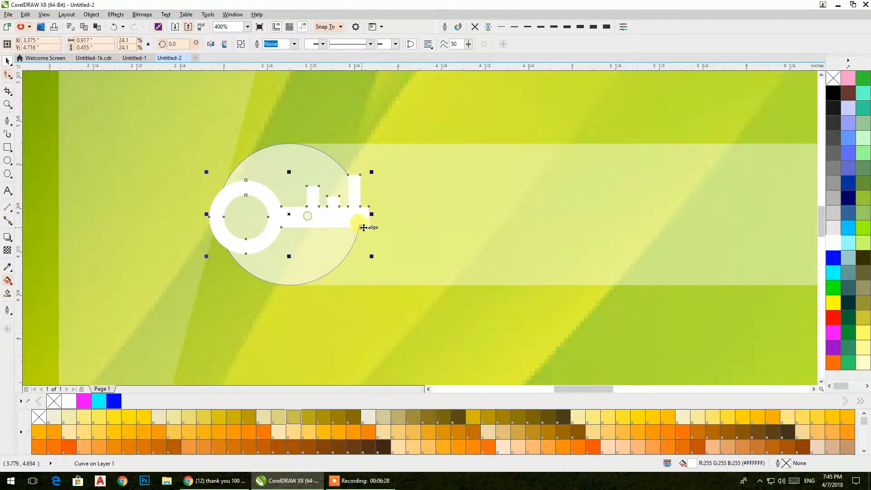
{"action": "left_click_drag", "start_coordinate": [371, 256], "coordinate": [348, 213]}
{"action": "scroll", "coordinate": [339, 235], "scroll_direction": "down", "scroll_amount": 2}
{"action": "left_click", "coordinate": [137, 182]}
{"action": "scroll", "coordinate": [347, 220], "scroll_direction": "down", "scroll_amount": 1}
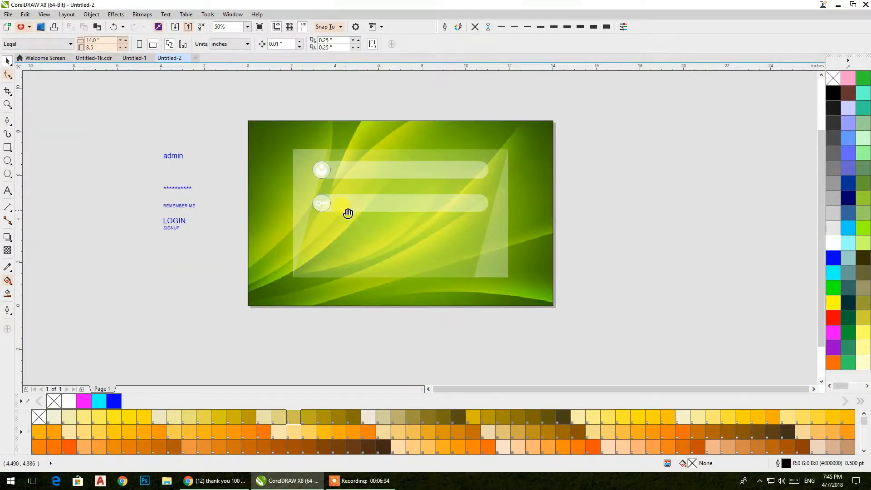
Give the glass panel an 8 pt outline and convert that outline to a separate object
{"action": "left_click", "coordinate": [339, 229]}
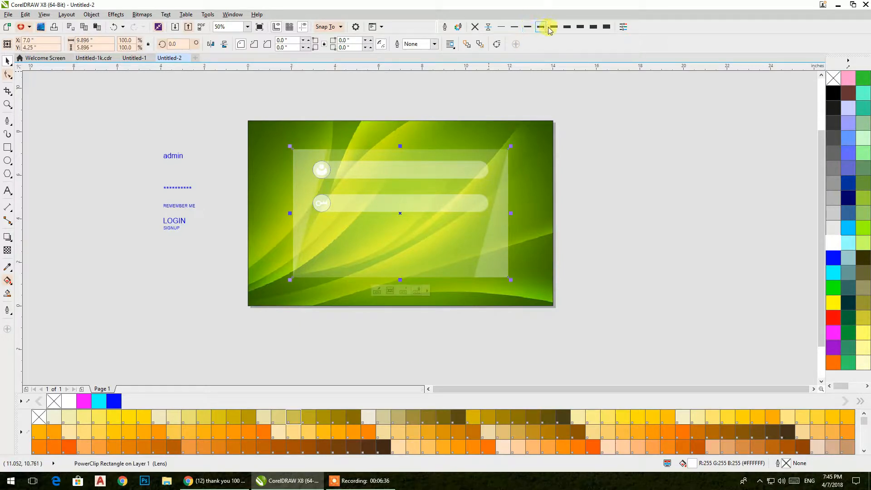
{"action": "left_click", "coordinate": [569, 28]}
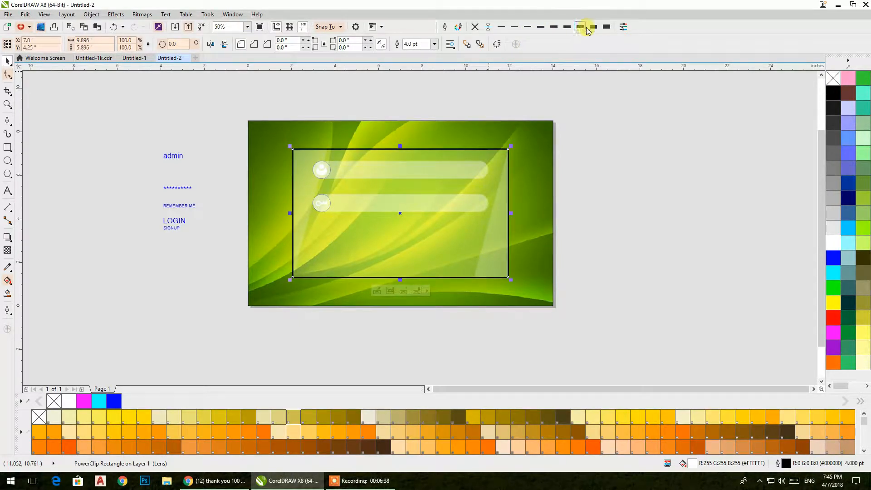
{"action": "left_click", "coordinate": [593, 29]}
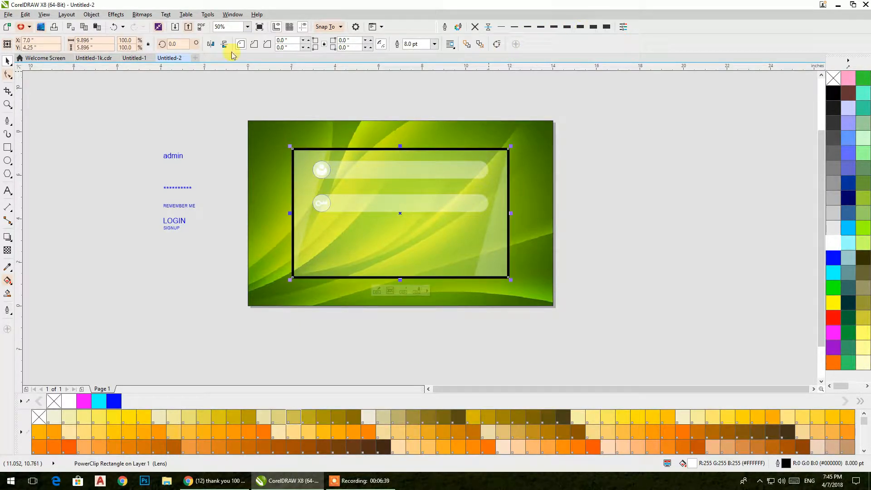
{"action": "left_click", "coordinate": [90, 16]}
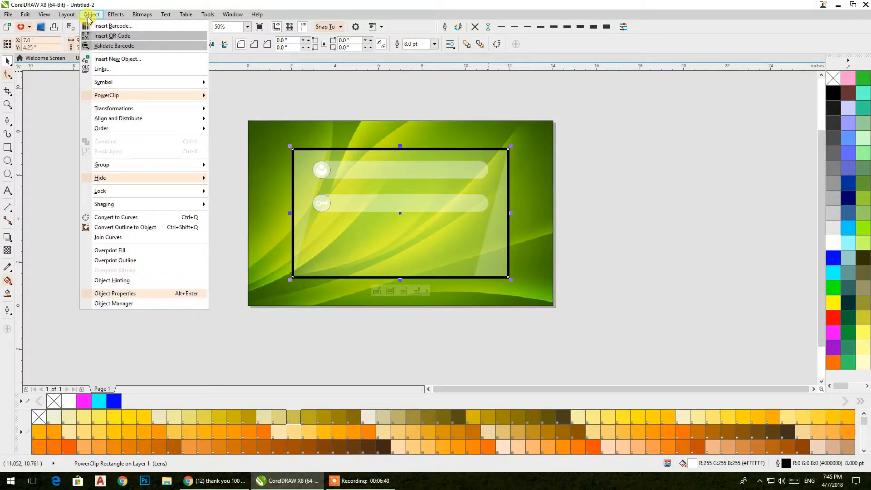
{"action": "left_click", "coordinate": [112, 227]}
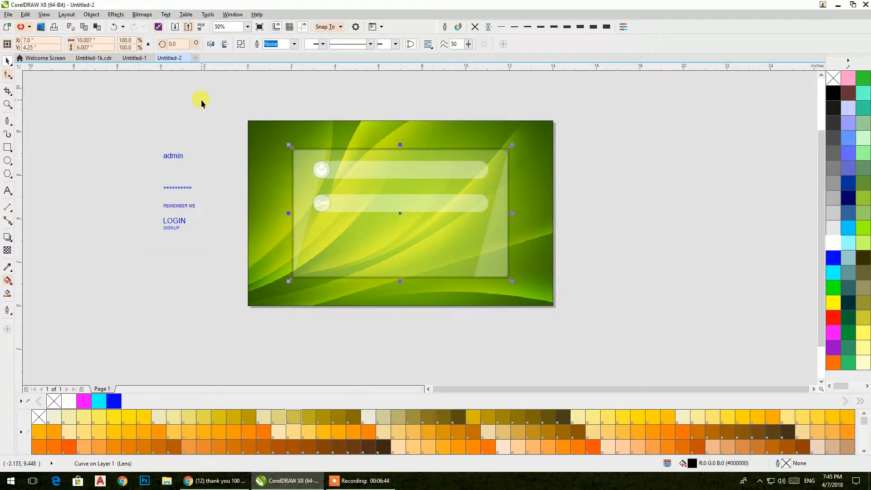
Colour the panel's frame white in both fill and outline, and deselect it
{"action": "right_click", "coordinate": [833, 244]}
{"action": "left_click", "coordinate": [833, 244]}
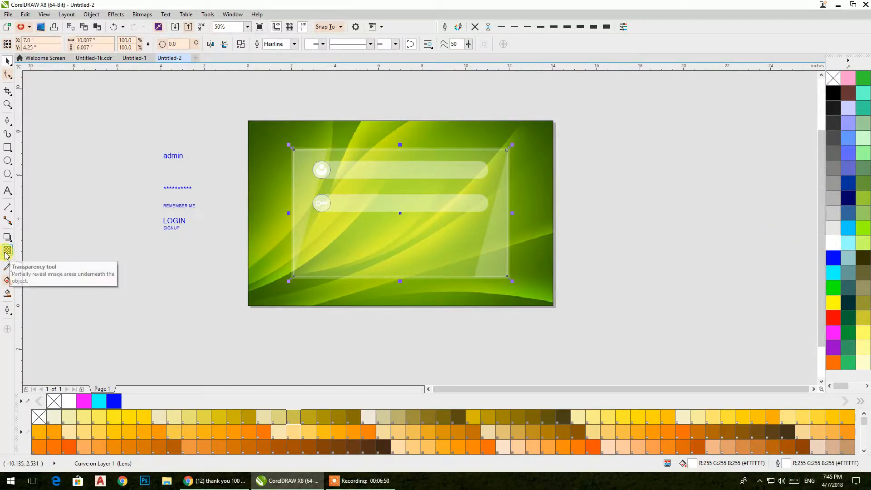
{"action": "left_click", "coordinate": [56, 100]}
{"action": "scroll", "coordinate": [486, 246], "scroll_direction": "up", "scroll_amount": 2}
{"action": "scroll", "coordinate": [486, 246], "scroll_direction": "down", "scroll_amount": 2}
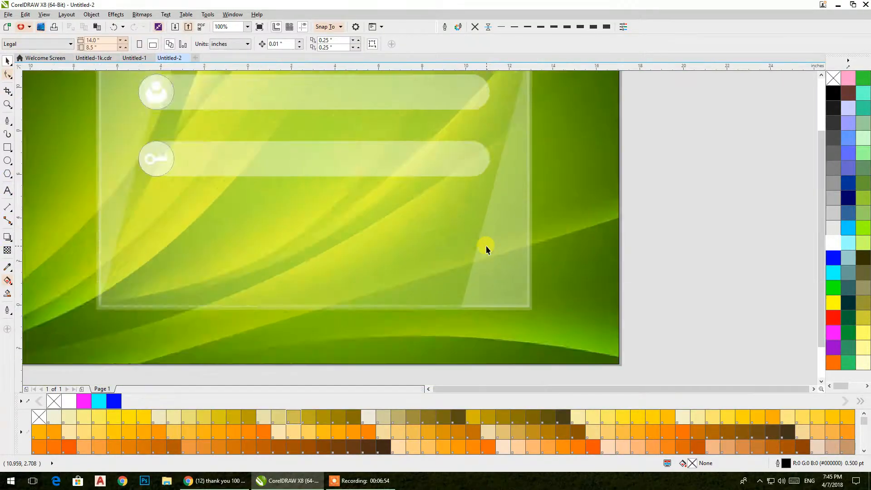
Set a 2 pt outline on both icon circles and convert the outlines to objects
{"action": "scroll", "coordinate": [421, 250], "scroll_direction": "up", "scroll_amount": 1}
{"action": "left_click_drag", "start_coordinate": [424, 243], "coordinate": [426, 263]}
{"action": "left_click", "coordinate": [257, 143]}
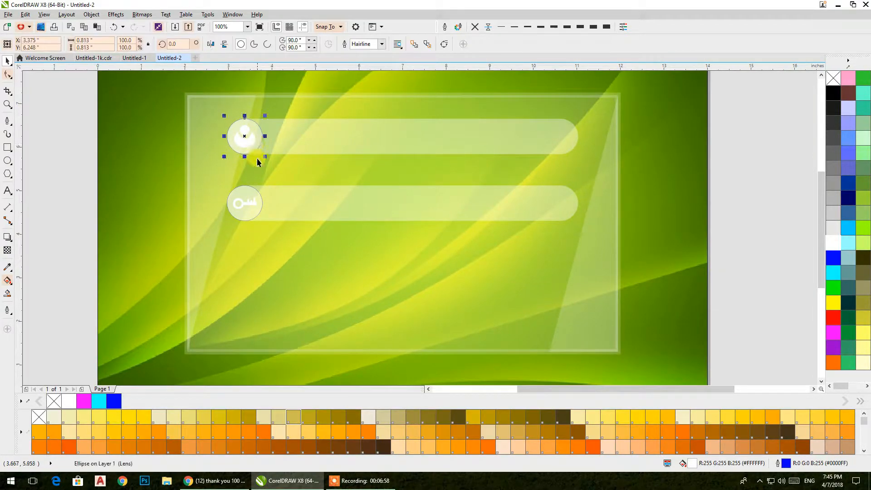
{"action": "left_click", "coordinate": [243, 219], "text": "shift"}
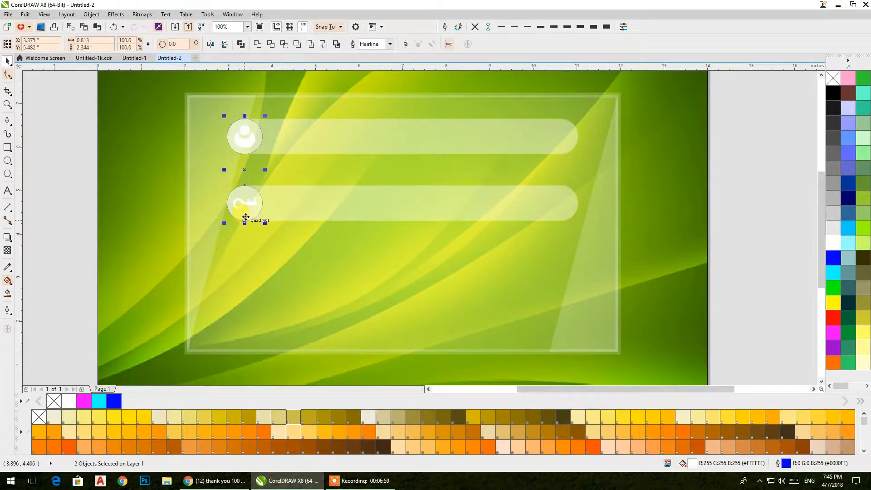
{"action": "left_click", "coordinate": [540, 28]}
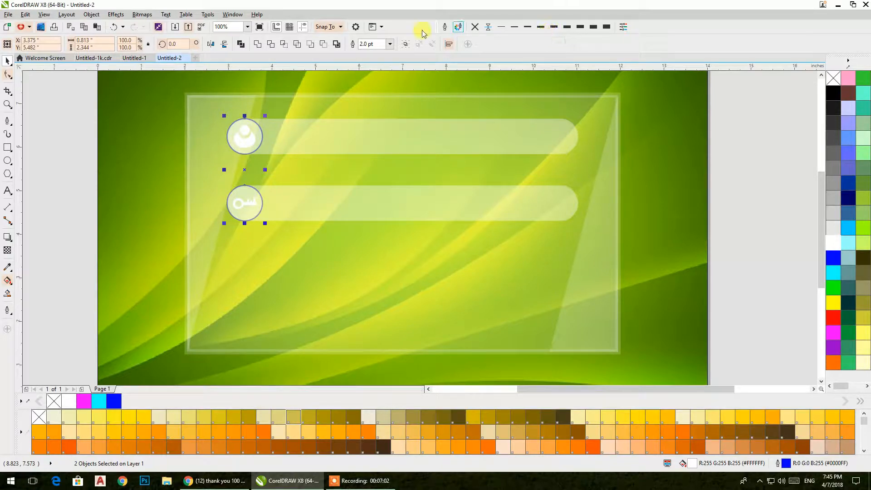
{"action": "left_click", "coordinate": [91, 14]}
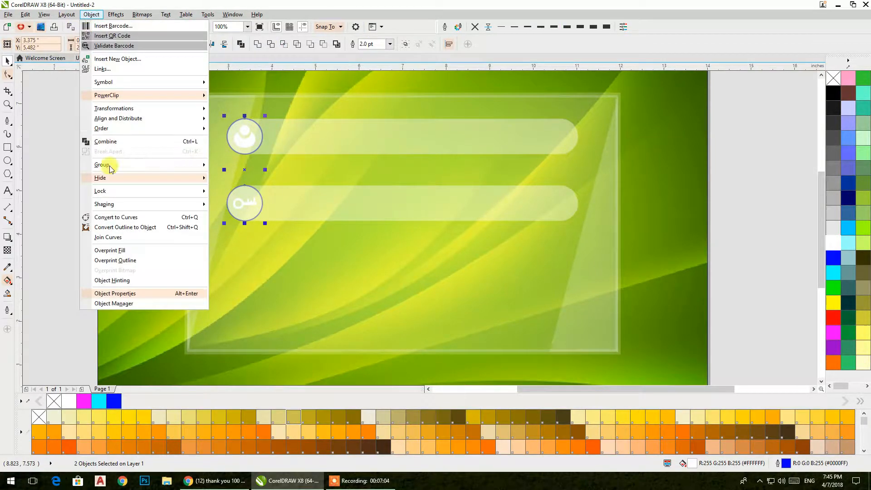
{"action": "left_click", "coordinate": [116, 227]}
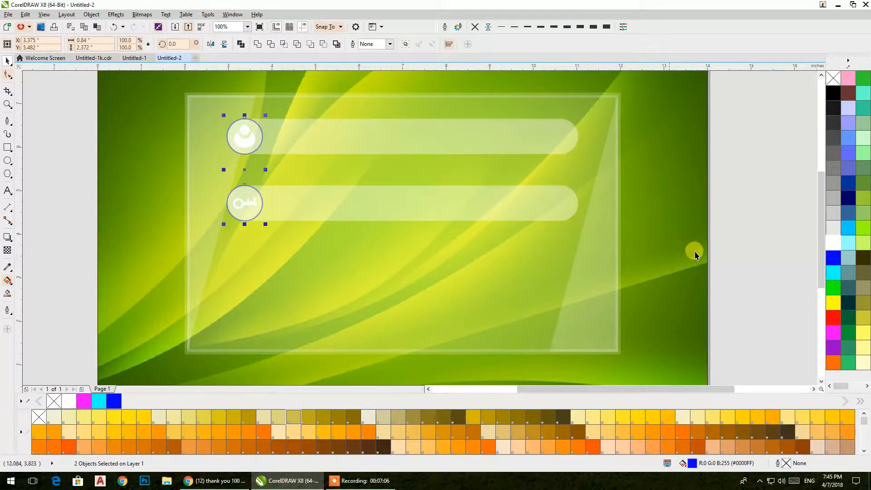
Make the two circle rings white in both fill and outline, and deselect them
{"action": "right_click", "coordinate": [834, 244]}
{"action": "left_click", "coordinate": [835, 244]}
{"action": "left_click", "coordinate": [747, 163]}
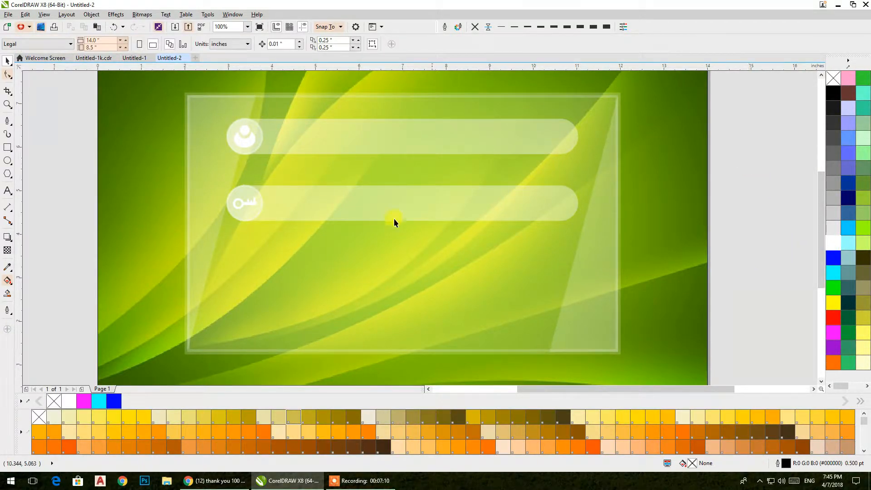
Move the "admin" text into the first input field and align it vertically with the field's centre
{"action": "scroll", "coordinate": [373, 221], "scroll_direction": "down", "scroll_amount": 1}
{"action": "left_click_drag", "start_coordinate": [155, 167], "coordinate": [335, 187]}
{"action": "left_click", "coordinate": [363, 179], "text": "shift"}
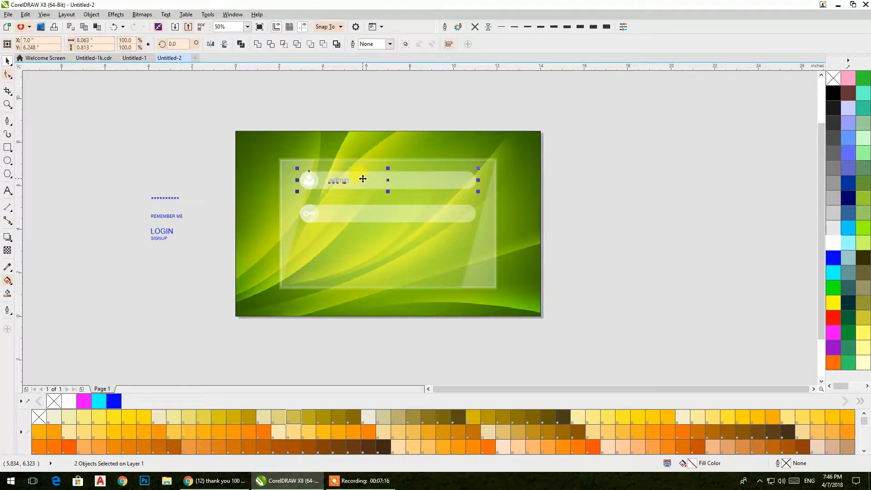
{"action": "left_click", "coordinate": [671, 196]}
Bring the "admin" text to the front of the page
{"action": "left_click_drag", "start_coordinate": [375, 92], "coordinate": [332, 193]}
{"action": "right_click", "coordinate": [339, 181]}
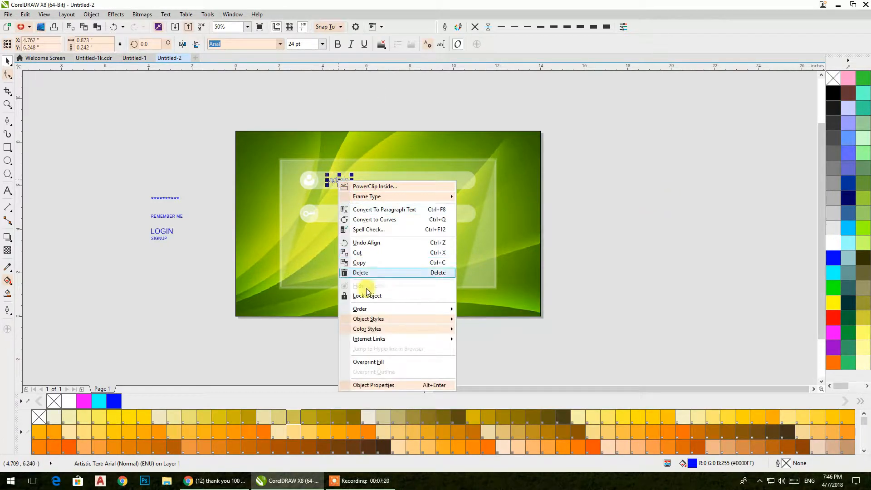
{"action": "mouse_move", "coordinate": [373, 330]}
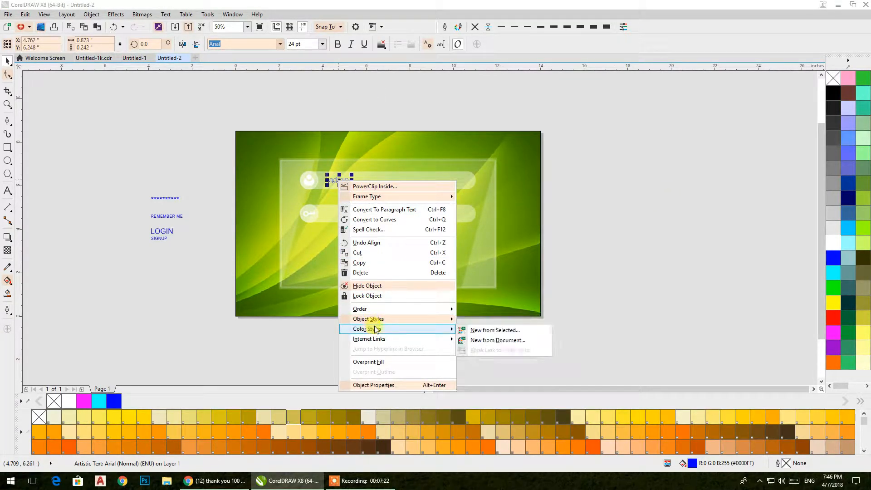
{"action": "mouse_move", "coordinate": [385, 308]}
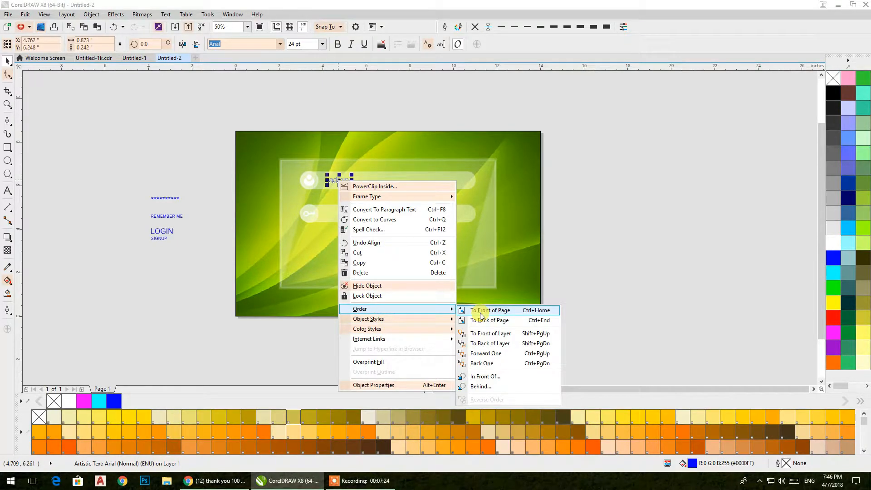
{"action": "left_click", "coordinate": [482, 312]}
Bring the asterisks, "REMEMBER ME", "LOGIN" and "SIGNUP" texts to the front, and deselect them
{"action": "left_click_drag", "start_coordinate": [103, 162], "coordinate": [195, 288]}
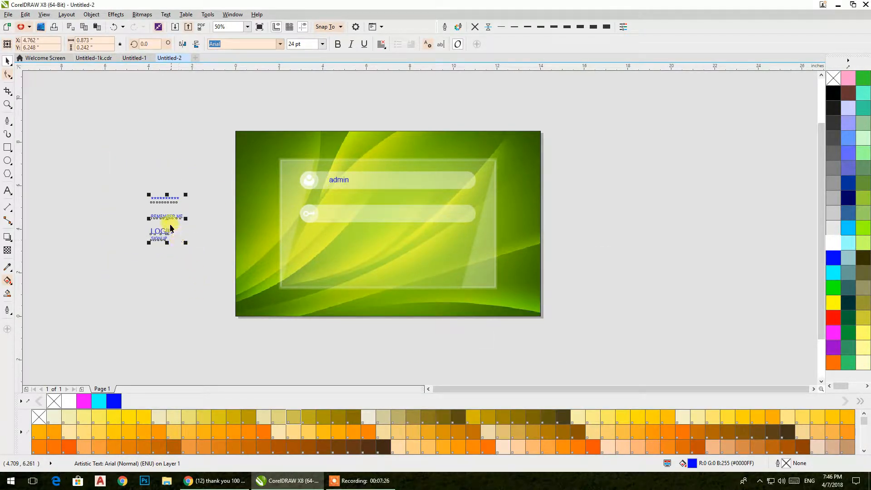
{"action": "right_click", "coordinate": [168, 219]}
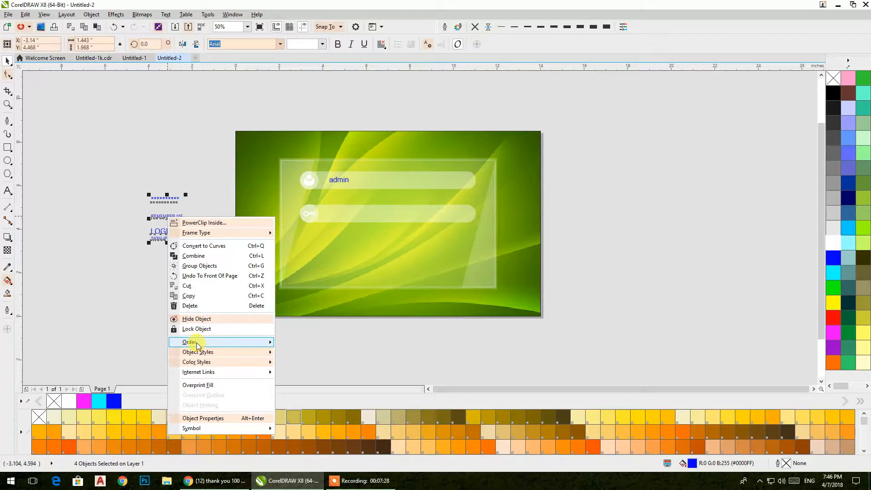
{"action": "mouse_move", "coordinate": [199, 344]}
{"action": "left_click", "coordinate": [301, 347]}
{"action": "left_click", "coordinate": [187, 280]}
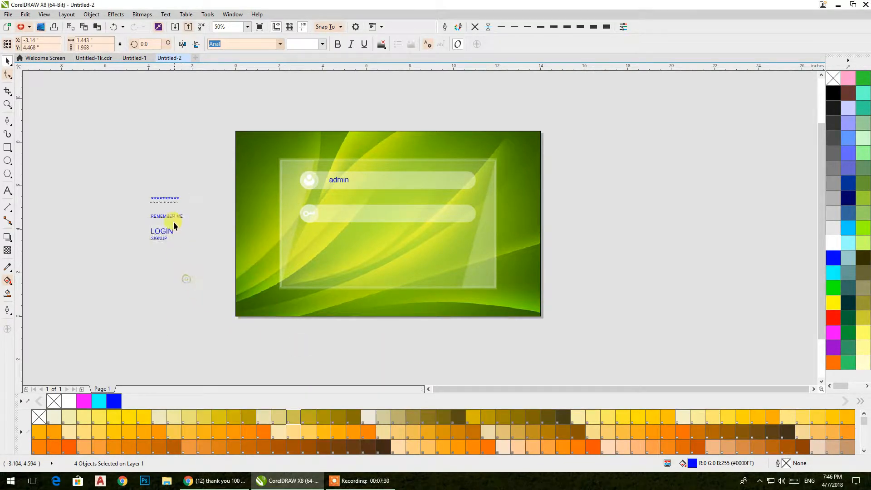
Centre the asterisks text horizontally and vertically on the second input field
{"action": "left_click", "coordinate": [334, 213], "text": "shift"}
{"action": "key", "text": "c"}
{"action": "key", "text": "e"}
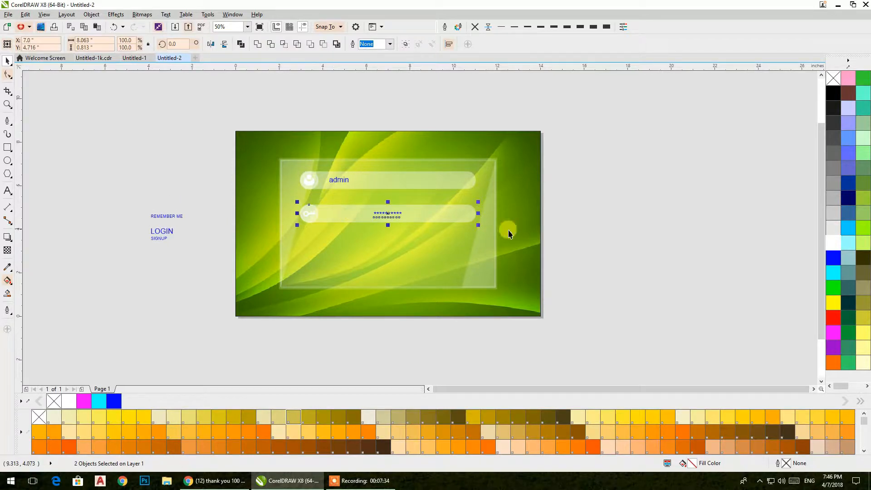
{"action": "left_click", "coordinate": [585, 226]}
Centre the "admin" text horizontally and vertically on the first input field
{"action": "left_click", "coordinate": [337, 180]}
{"action": "left_click", "coordinate": [383, 181], "text": "shift"}
{"action": "key", "text": "c"}
{"action": "key", "text": "e"}
{"action": "left_click", "coordinate": [530, 202]}
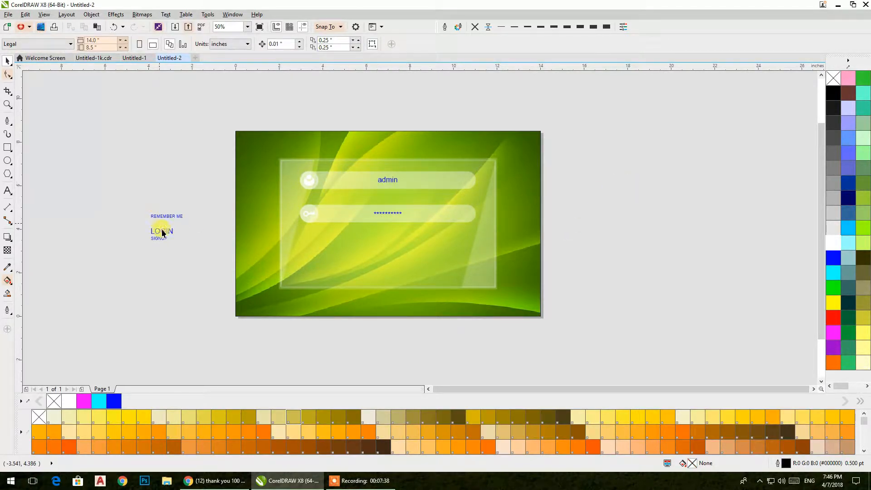
Copy the second field's bar below it and narrow the copy about its centre to form a button
{"action": "left_click_drag", "start_coordinate": [347, 219], "coordinate": [362, 266]}
{"action": "left_click_drag", "start_coordinate": [480, 256], "coordinate": [443, 255]}
{"action": "left_click", "coordinate": [578, 241]}
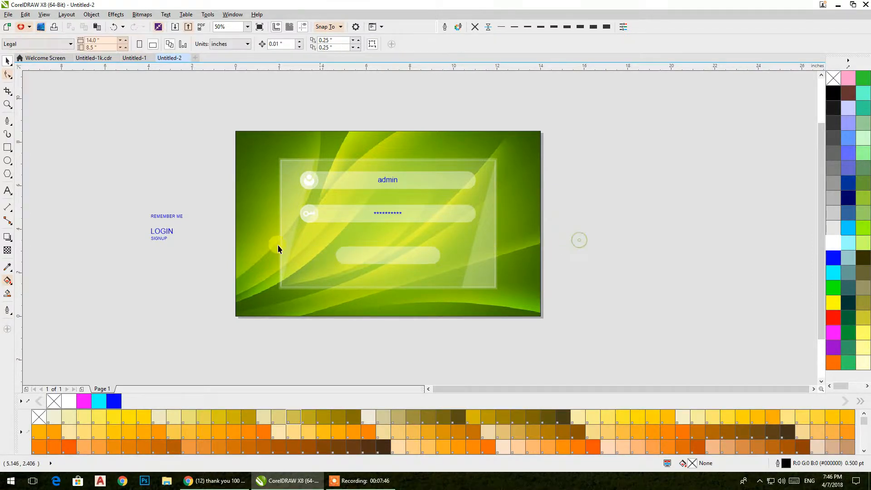
Centre the "LOGIN" text horizontally and vertically on the button bar, and deselect it
{"action": "left_click", "coordinate": [170, 231]}
{"action": "left_click", "coordinate": [345, 252], "text": "shift"}
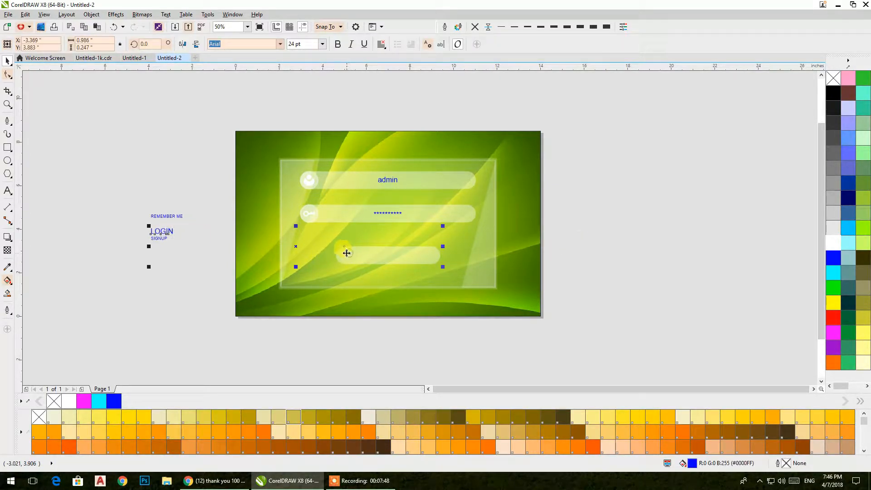
{"action": "key", "text": "e"}
{"action": "key", "text": "c"}
{"action": "left_click", "coordinate": [587, 245]}
Place the REMEMBER ME text below the start of the second input field and the SIGNUP text centred below the LOGIN button
{"action": "scroll", "coordinate": [390, 238], "scroll_direction": "up", "scroll_amount": 2}
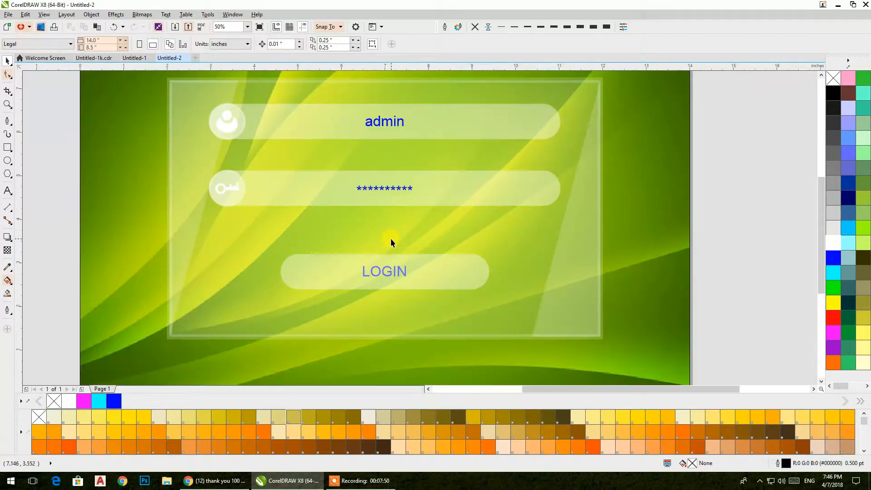
{"action": "scroll", "coordinate": [437, 243], "scroll_direction": "down", "scroll_amount": 2}
{"action": "scroll", "coordinate": [436, 244], "scroll_direction": "up", "scroll_amount": 1}
{"action": "scroll", "coordinate": [372, 251], "scroll_direction": "down", "scroll_amount": 1}
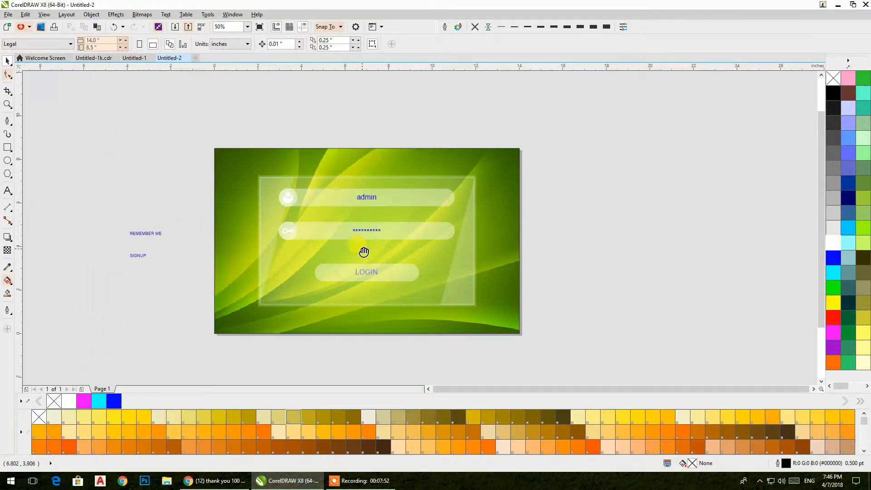
{"action": "left_click_drag", "start_coordinate": [93, 216], "coordinate": [180, 283]}
{"action": "left_click_drag", "start_coordinate": [148, 241], "coordinate": [194, 262]}
{"action": "scroll", "coordinate": [372, 290], "scroll_direction": "up", "scroll_amount": 1}
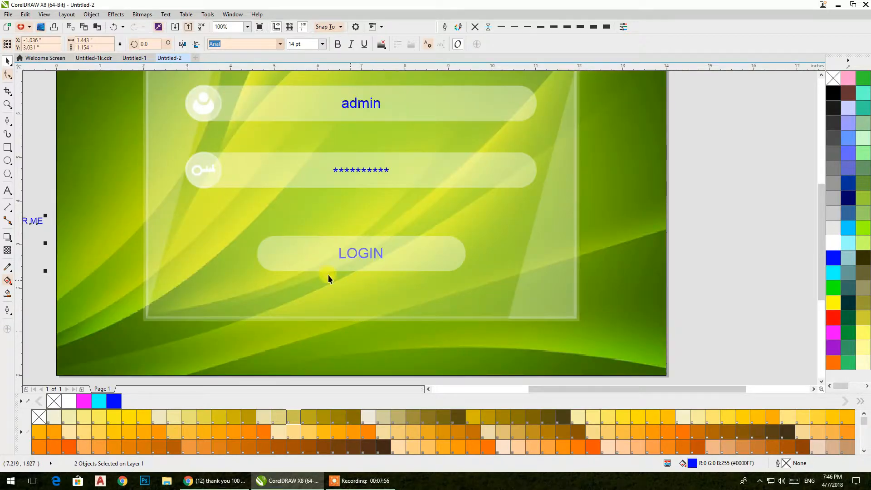
{"action": "scroll", "coordinate": [289, 259], "scroll_direction": "down", "scroll_amount": 1}
{"action": "left_click_drag", "start_coordinate": [85, 113], "coordinate": [480, 318]}
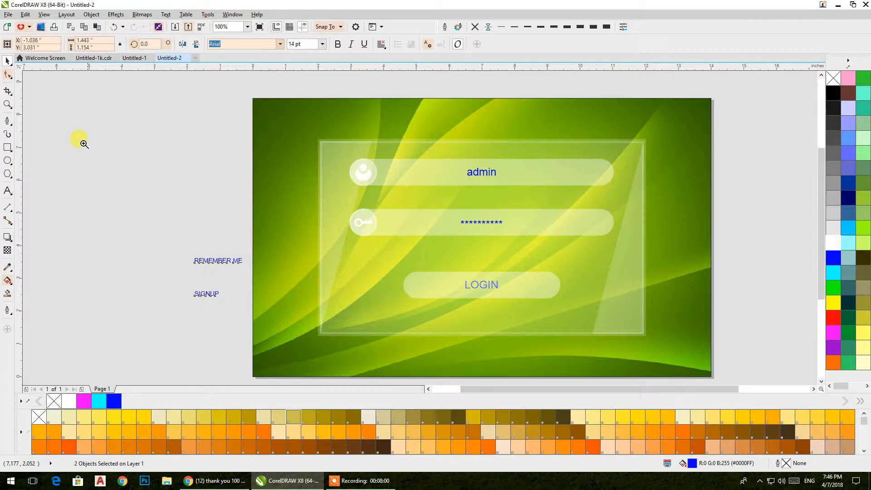
{"action": "left_click", "coordinate": [7, 60]}
{"action": "left_click_drag", "start_coordinate": [192, 260], "coordinate": [370, 251]}
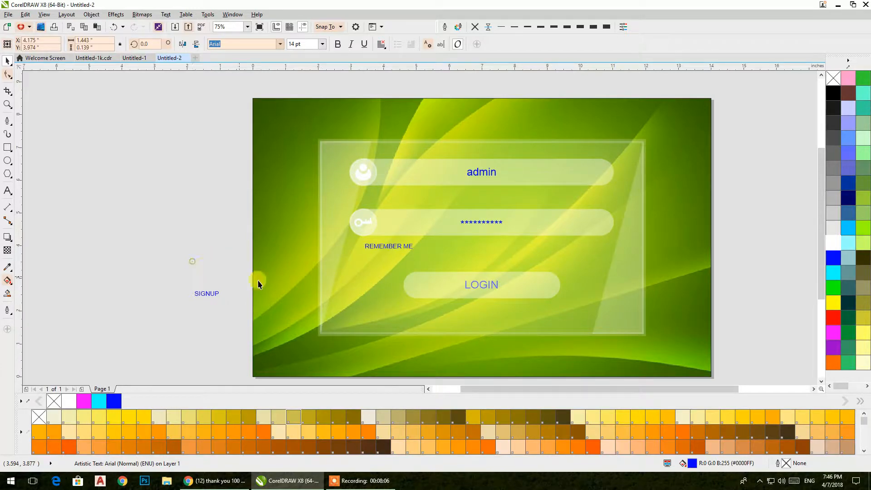
{"action": "left_click_drag", "start_coordinate": [208, 293], "coordinate": [483, 307]}
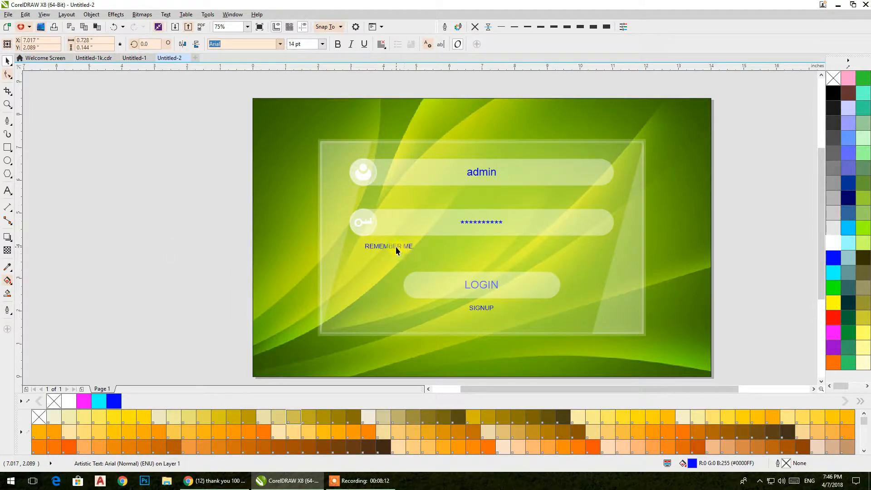
{"action": "left_click_drag", "start_coordinate": [396, 246], "coordinate": [415, 249]}
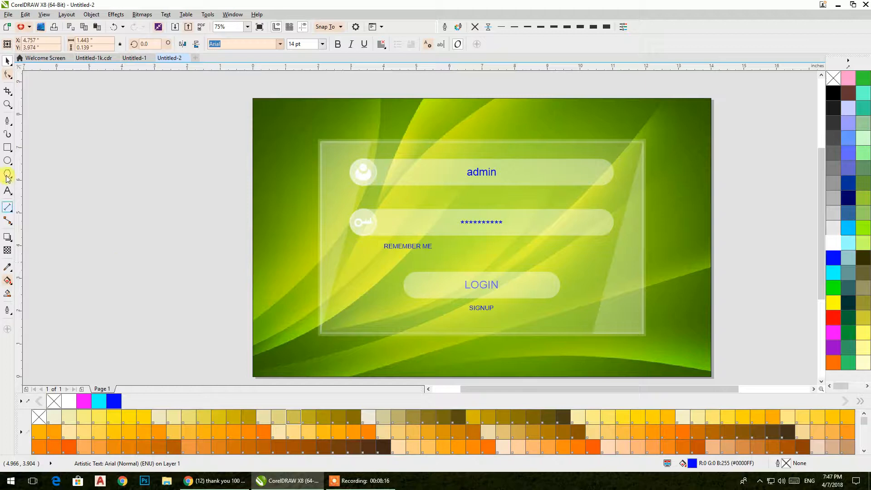
Draw a rectangle about 0.84 by 0.33 inches across from REMEMBER ME and fully round its corners into a pill
{"action": "left_click", "coordinate": [8, 148]}
{"action": "mouse_move", "coordinate": [559, 242]}
{"action": "left_mouse_down"}
{"action": "mouse_move", "coordinate": [596, 258]}
{"action": "mouse_move", "coordinate": [604, 249]}
{"action": "mouse_move", "coordinate": [573, 239]}
{"action": "left_mouse_up"}
{"action": "scroll", "coordinate": [586, 253], "scroll_direction": "up", "scroll_amount": 2}
{"action": "key", "text": "space"}
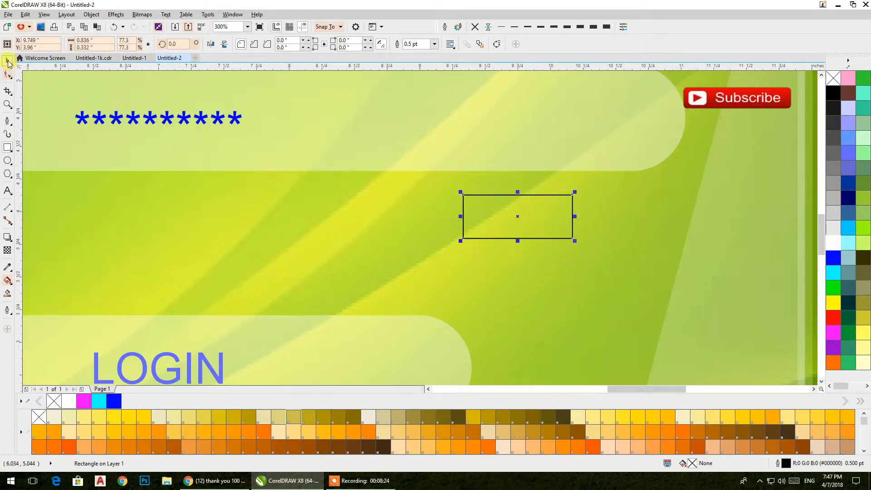
{"action": "key", "text": "F10"}
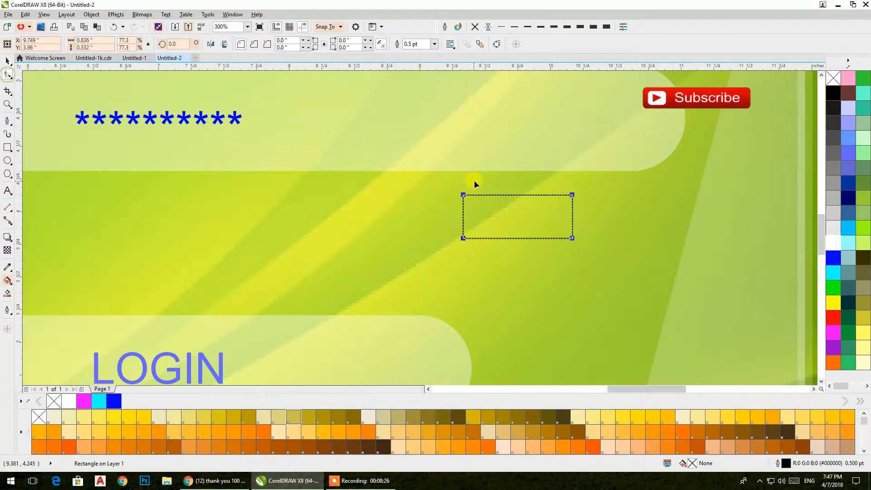
{"action": "left_click_drag", "start_coordinate": [463, 195], "coordinate": [495, 195]}
Duplicate the pill in place and narrow the copy to about 0.34 inches, forming a circle at the pill's left end
{"action": "left_click", "coordinate": [8, 61]}
{"action": "left_click_drag", "start_coordinate": [577, 244], "coordinate": [511, 249]}
{"action": "scroll", "coordinate": [513, 230], "scroll_direction": "up", "scroll_amount": 2}
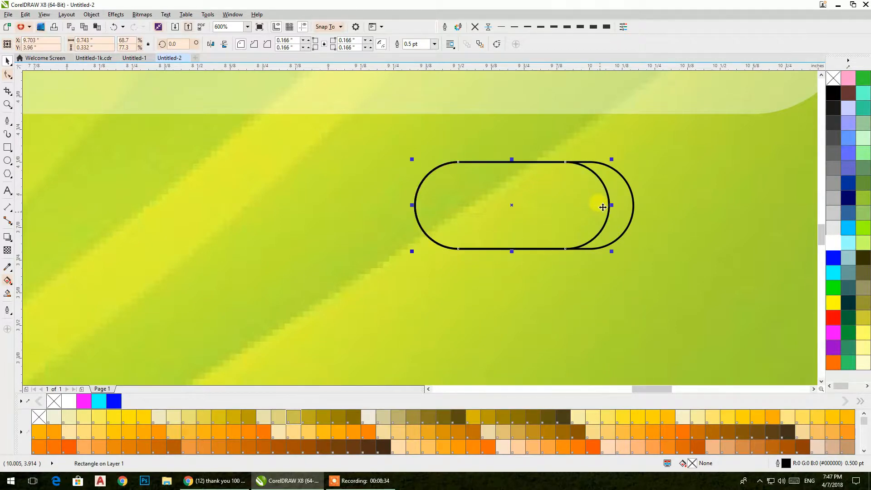
{"action": "left_click", "coordinate": [613, 207]}
{"action": "left_click_drag", "start_coordinate": [612, 205], "coordinate": [506, 218]}
{"action": "scroll", "coordinate": [554, 215], "scroll_direction": "down", "scroll_amount": 2}
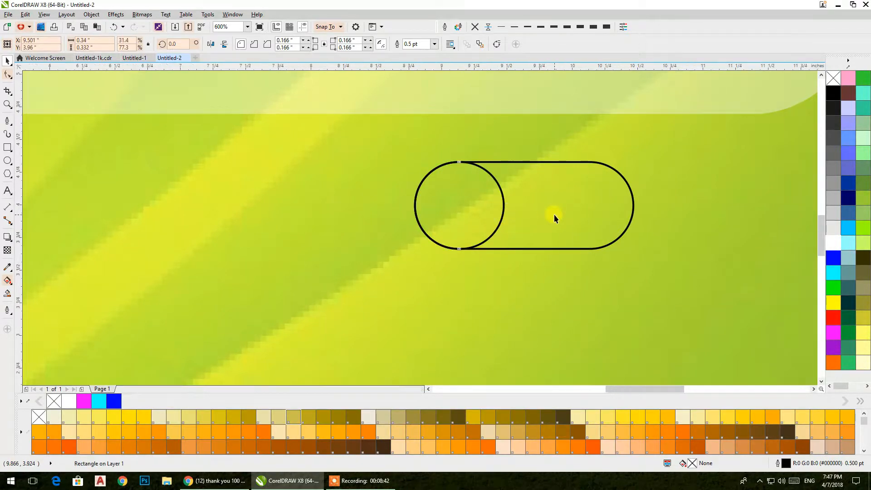
Fill both the pill and the circle with white and remove their outlines
{"action": "left_click_drag", "start_coordinate": [721, 181], "coordinate": [588, 230]}
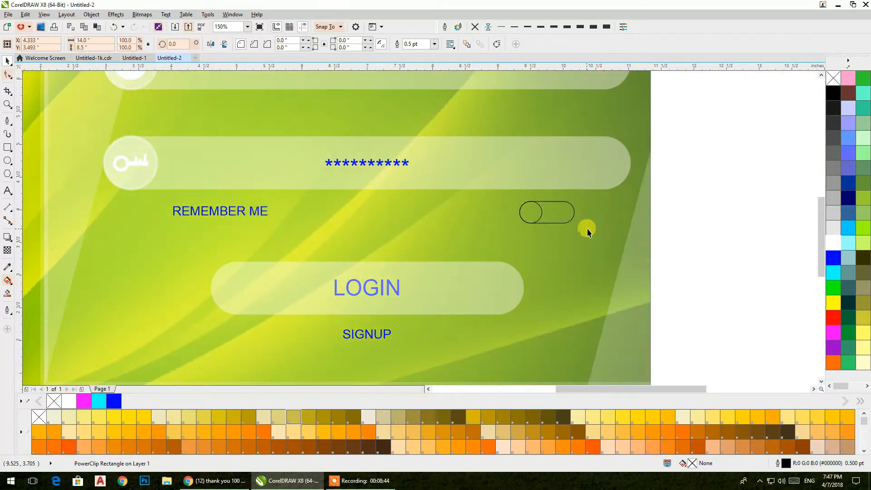
{"action": "key", "text": "ctrl+z"}
{"action": "scroll", "coordinate": [620, 207], "scroll_direction": "down", "scroll_amount": 2}
{"action": "left_click_drag", "start_coordinate": [621, 207], "coordinate": [579, 237]}
{"action": "left_click", "coordinate": [671, 241]}
{"action": "scroll", "coordinate": [580, 237], "scroll_direction": "up", "scroll_amount": 2}
{"action": "left_click_drag", "start_coordinate": [791, 184], "coordinate": [427, 282]}
{"action": "left_click", "coordinate": [834, 242]}
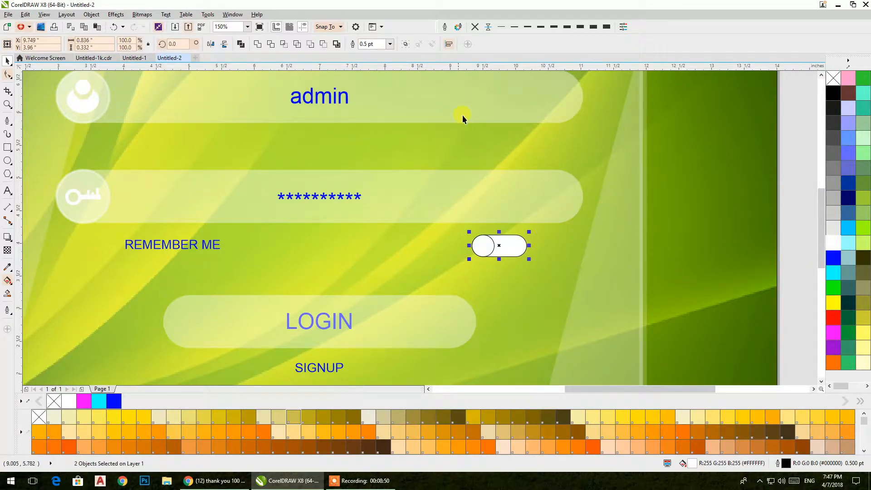
{"action": "left_click", "coordinate": [474, 27]}
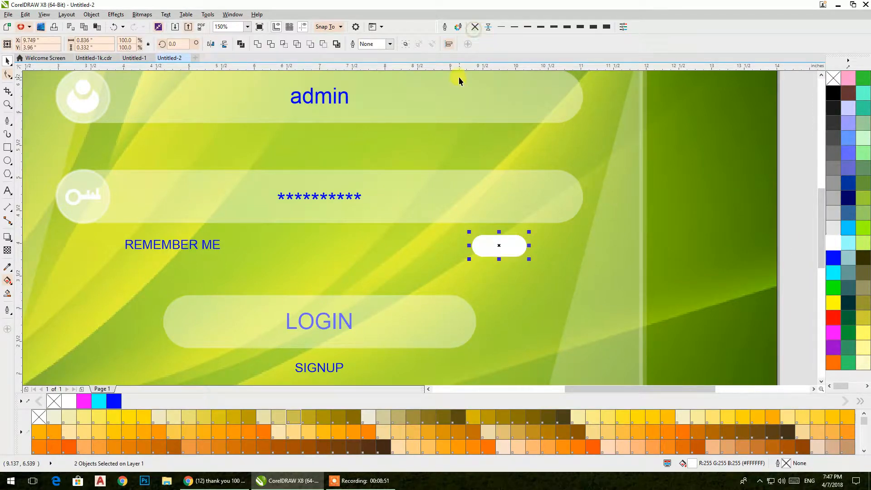
Apply a uniform transparency of 50 to the pill and the circle, and deselect them
{"action": "left_click", "coordinate": [7, 250]}
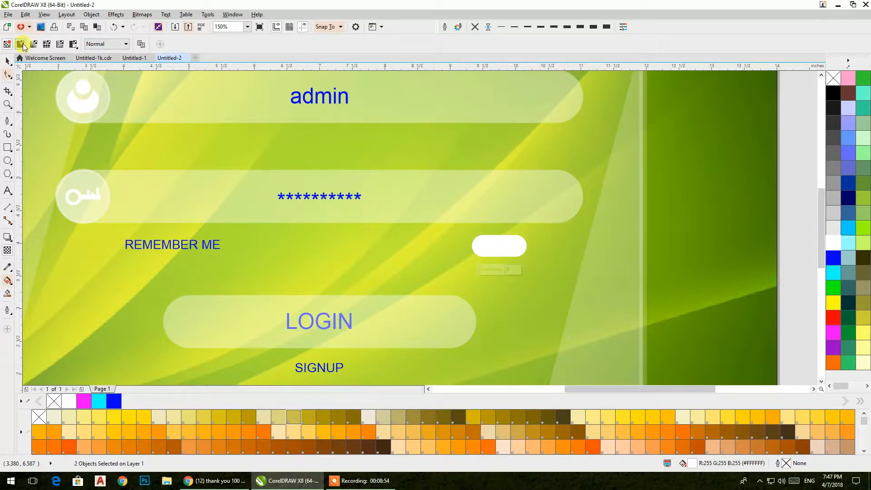
{"action": "left_click", "coordinate": [21, 44]}
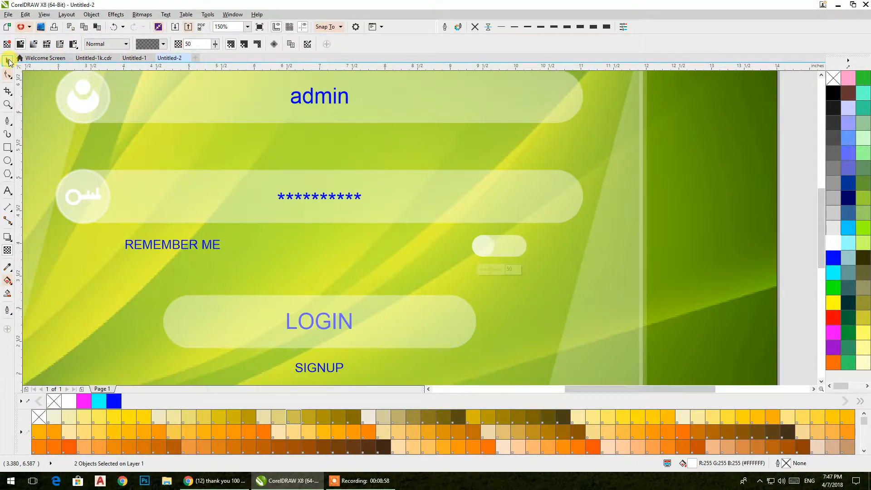
{"action": "left_click", "coordinate": [9, 62]}
{"action": "left_click", "coordinate": [657, 227]}
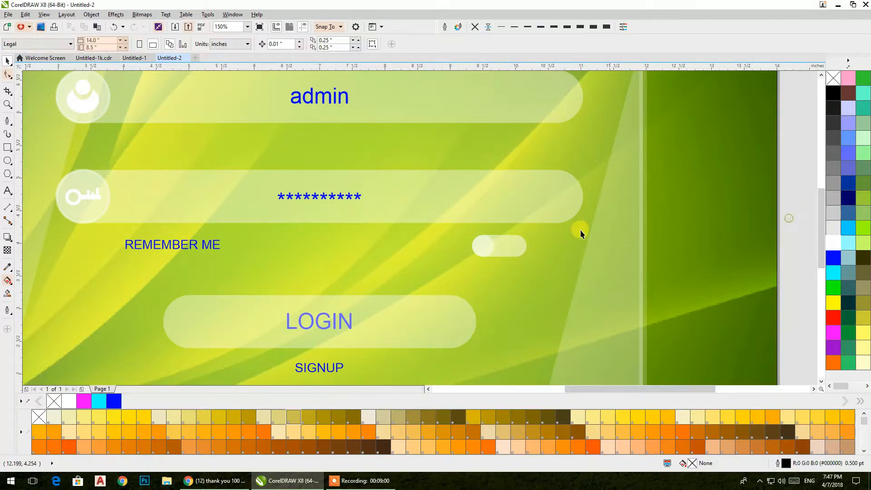
Give the pill and the circle a light grey outline (RGB 230, 230, 230)
{"action": "left_click", "coordinate": [519, 244]}
{"action": "right_click", "coordinate": [833, 228]}
{"action": "left_click", "coordinate": [494, 250]}
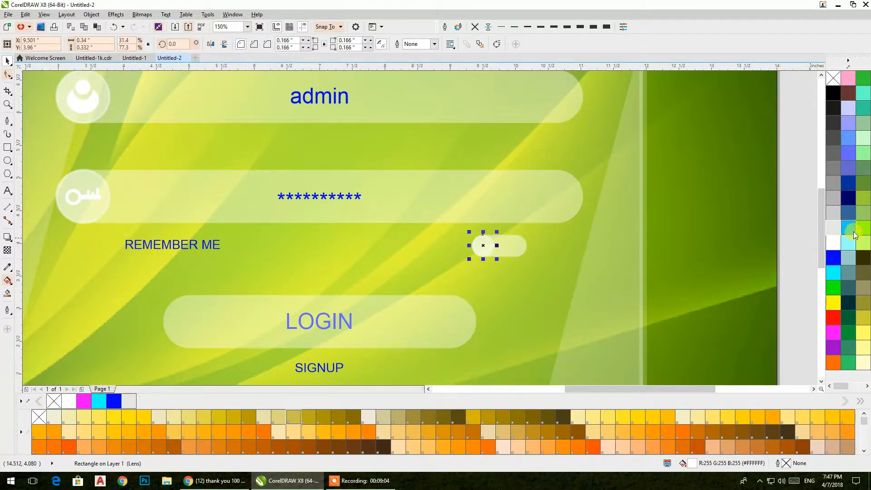
{"action": "right_click", "coordinate": [833, 228]}
{"action": "left_click", "coordinate": [782, 227]}
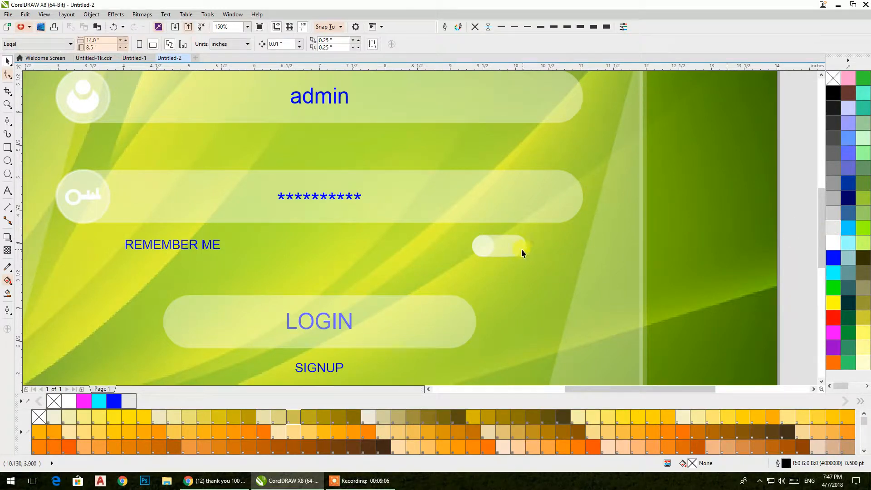
Apply a linear fountain fill to the pill, running from white to grey #C2C0C0 at the circle's end
{"action": "scroll", "coordinate": [505, 249], "scroll_direction": "up", "scroll_amount": 2}
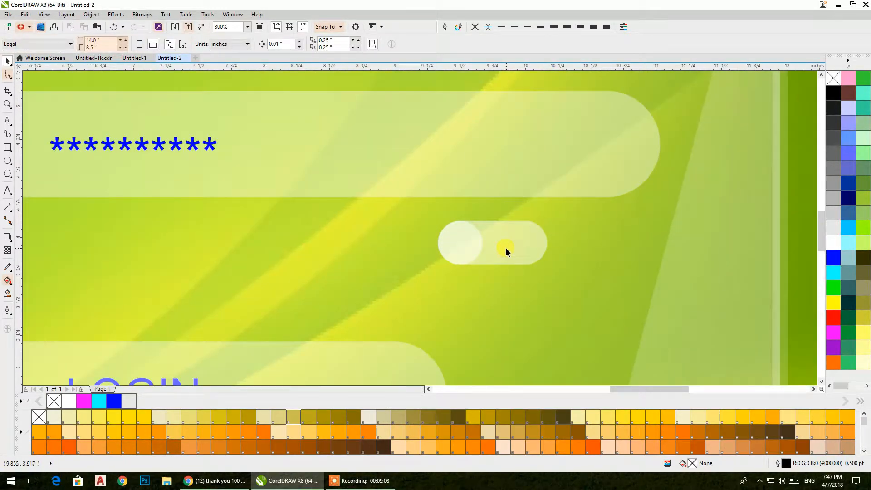
{"action": "left_click", "coordinate": [505, 247]}
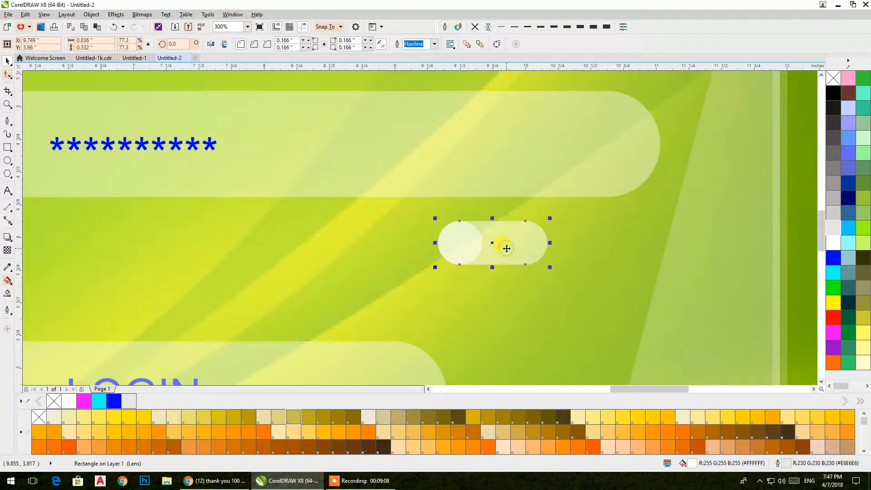
{"action": "left_click", "coordinate": [7, 282]}
{"action": "left_click_drag", "start_coordinate": [535, 247], "coordinate": [467, 241]}
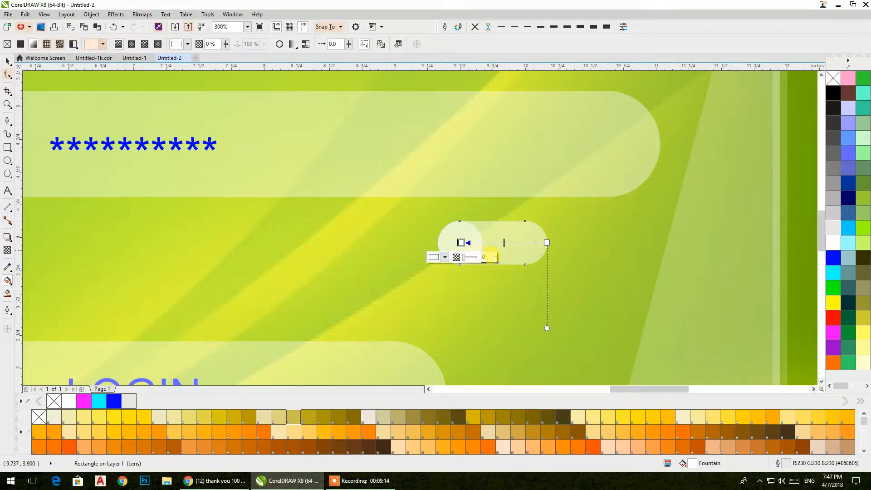
{"action": "left_click", "coordinate": [446, 258]}
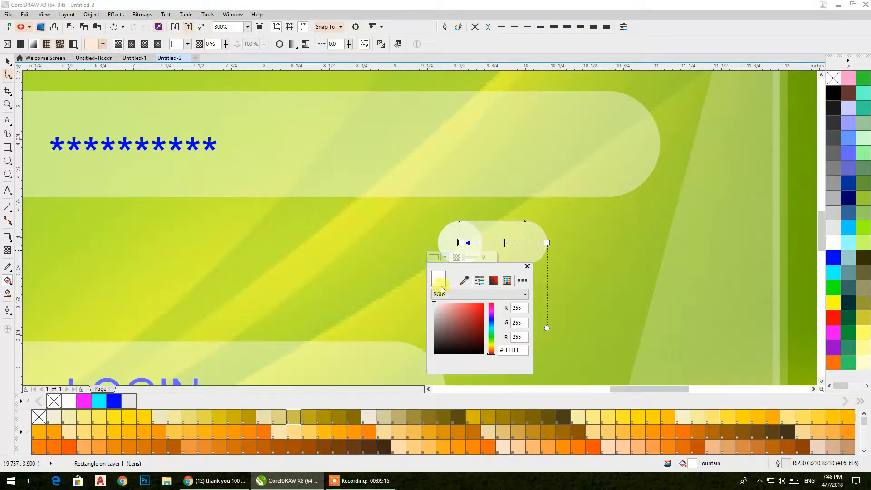
{"action": "left_click", "coordinate": [437, 310]}
{"action": "left_click_drag", "start_coordinate": [436, 311], "coordinate": [435, 320]}
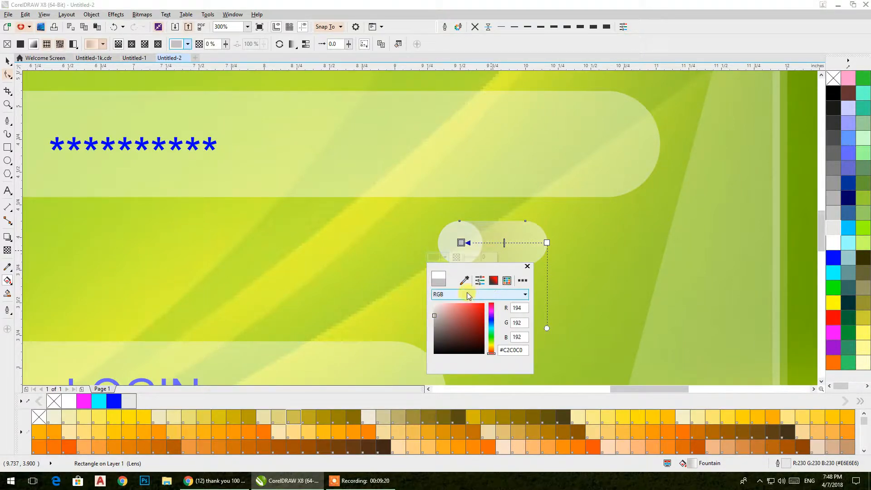
Shorten the pill's gradient by moving its white end in towards the middle, and deselect the pill
{"action": "left_click", "coordinate": [548, 243]}
{"action": "left_click_drag", "start_coordinate": [548, 243], "coordinate": [507, 243]}
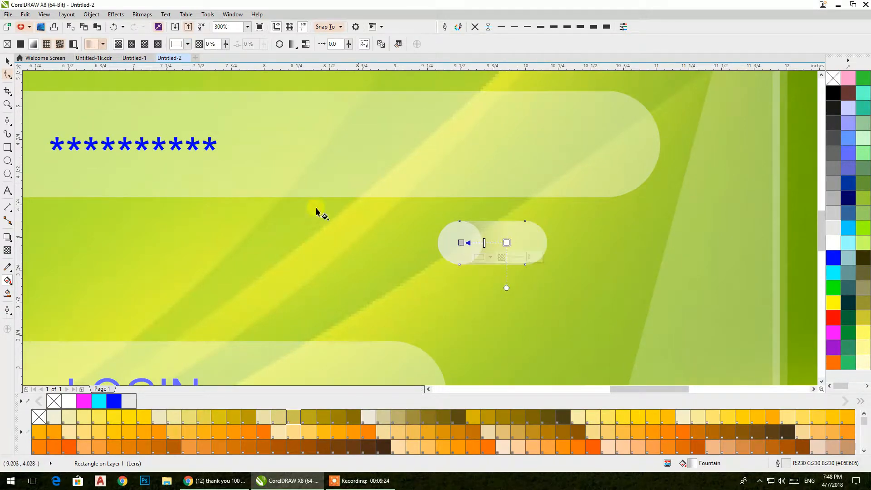
{"action": "left_click", "coordinate": [6, 61]}
{"action": "scroll", "coordinate": [473, 194], "scroll_direction": "down", "scroll_amount": 2}
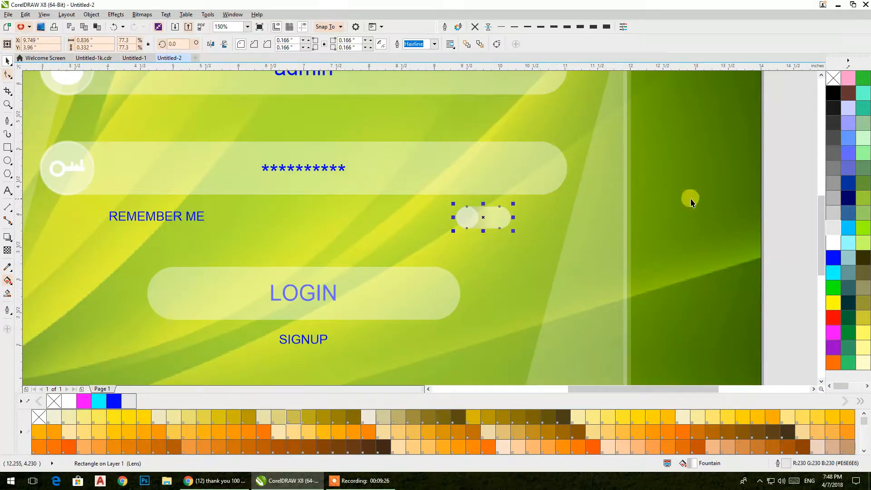
{"action": "left_click", "coordinate": [792, 198]}
Give both the pill and the circle of the toggle a black outline
{"action": "scroll", "coordinate": [577, 199], "scroll_direction": "down", "scroll_amount": 2}
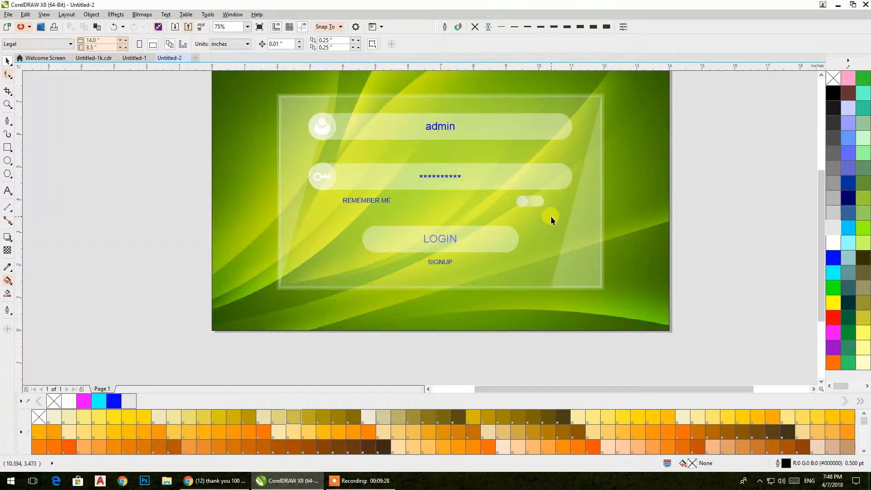
{"action": "left_click_drag", "start_coordinate": [508, 223], "coordinate": [508, 223]}
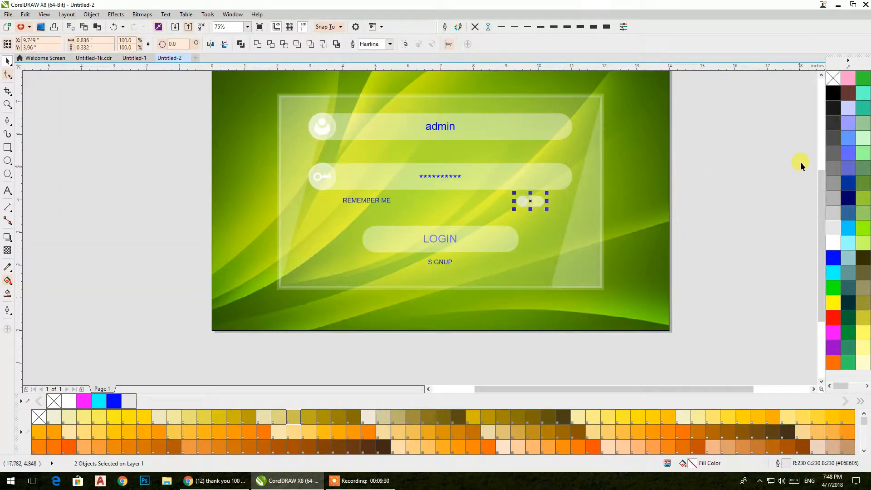
{"action": "right_click", "coordinate": [829, 94]}
{"action": "left_click", "coordinate": [754, 135]}
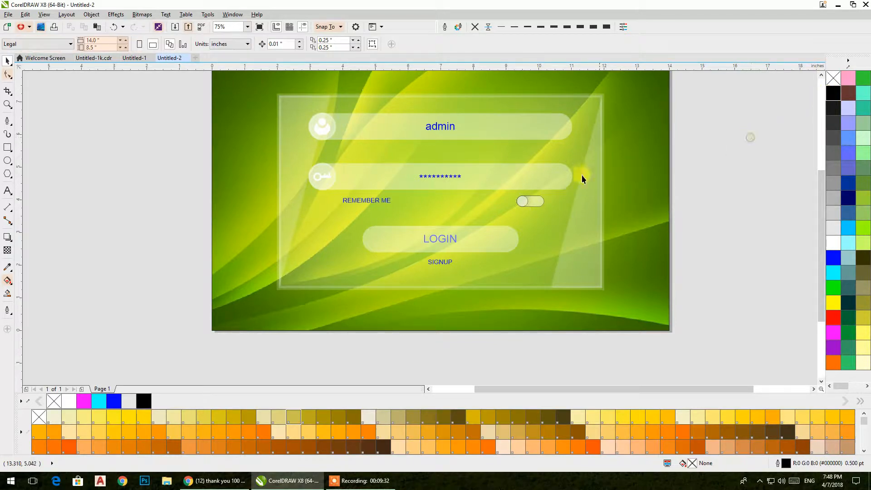
Fill the toggle's circle with light grey (RGB 230, 230, 230), try removing its outline, and undo only the outline removal
{"action": "scroll", "coordinate": [530, 203], "scroll_direction": "up", "scroll_amount": 2}
{"action": "scroll", "coordinate": [530, 204], "scroll_direction": "up", "scroll_amount": 2}
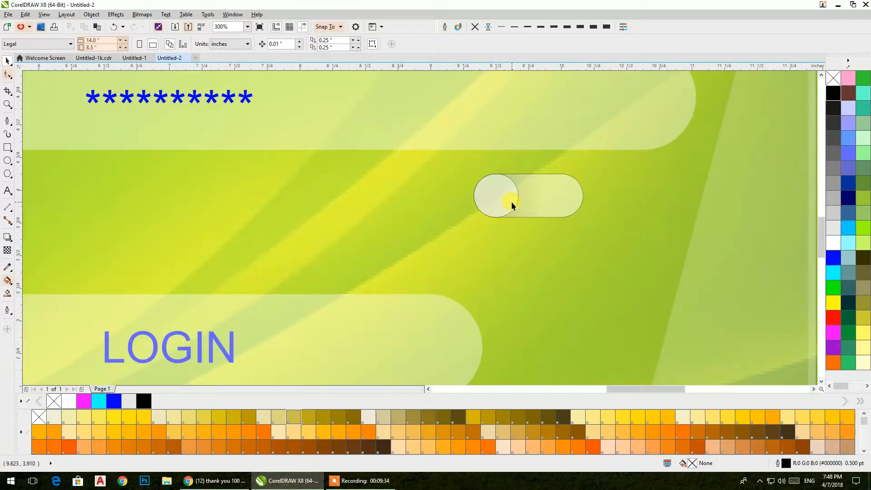
{"action": "left_click", "coordinate": [511, 201]}
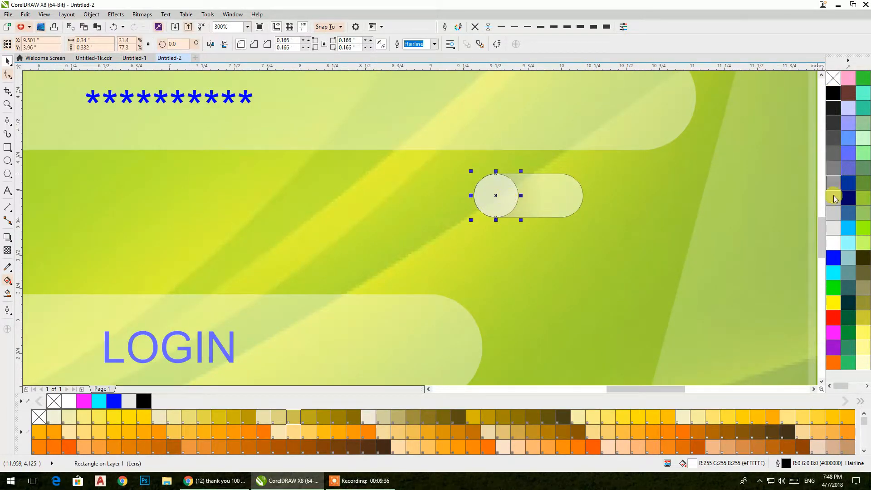
{"action": "left_click", "coordinate": [833, 227]}
{"action": "left_click", "coordinate": [475, 27]}
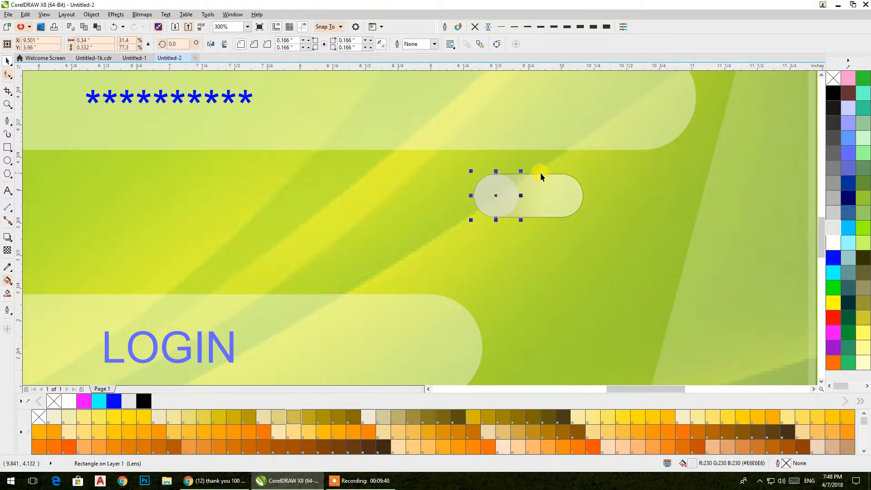
{"action": "key", "text": "ctrl+z"}
{"action": "scroll", "coordinate": [549, 171], "scroll_direction": "down", "scroll_amount": 2}
{"action": "left_click", "coordinate": [724, 194]}
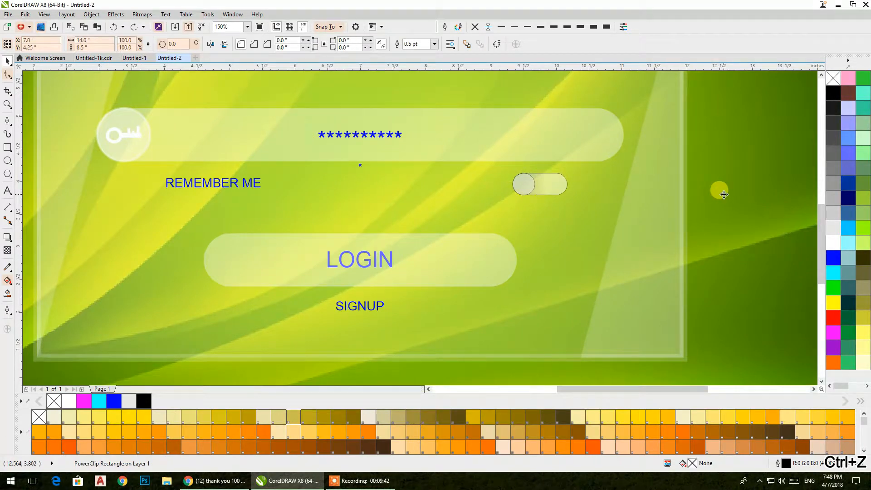
{"action": "scroll", "coordinate": [697, 176], "scroll_direction": "down", "scroll_amount": 2}
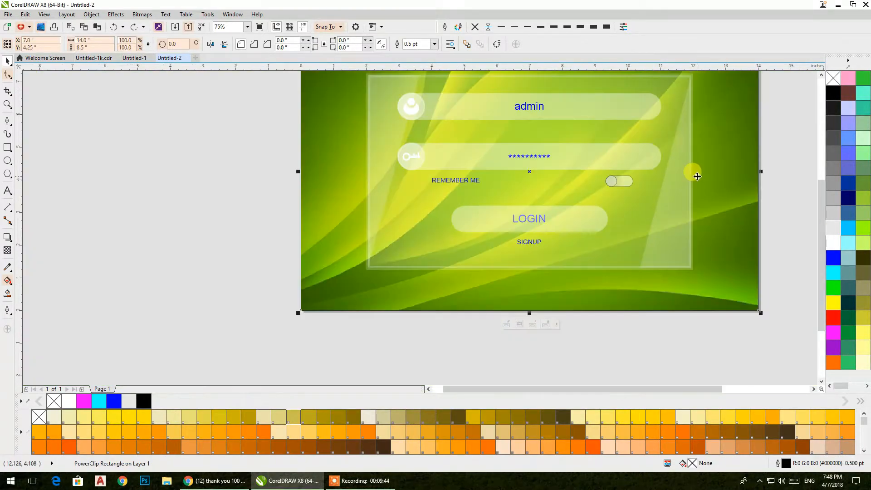
{"action": "left_click", "coordinate": [784, 199]}
{"action": "left_click_drag", "start_coordinate": [682, 178], "coordinate": [654, 215]}
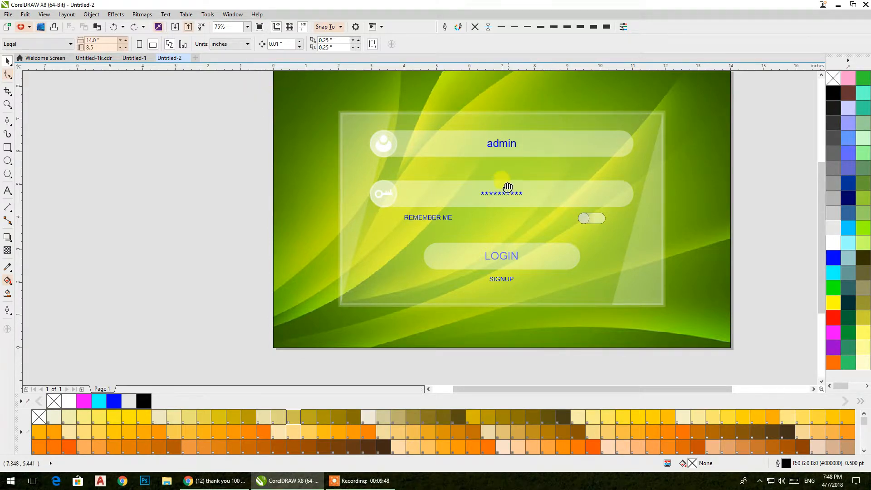
Recolour the admin, password asterisks, LOGIN, SIGNUP and REMEMBER ME texts white and deselect them
{"action": "left_click_drag", "start_coordinate": [508, 188], "coordinate": [446, 226]}
{"action": "left_click_drag", "start_coordinate": [509, 76], "coordinate": [399, 337]}
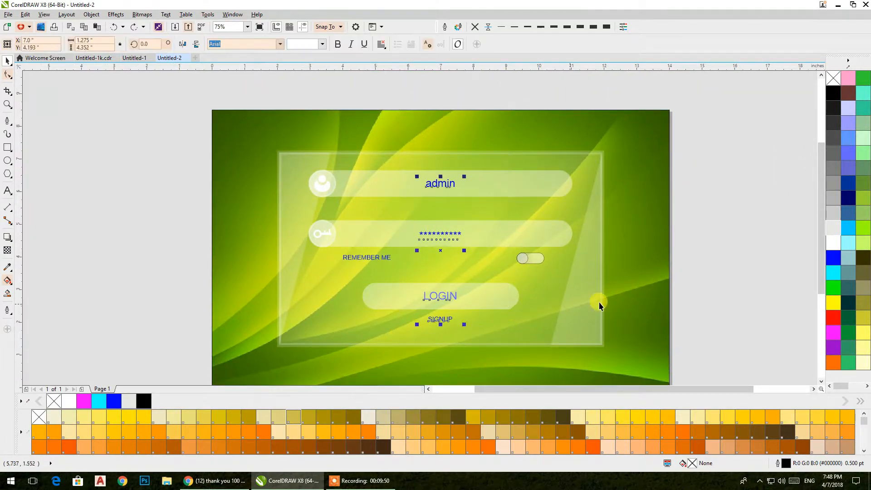
{"action": "left_click", "coordinate": [831, 245]}
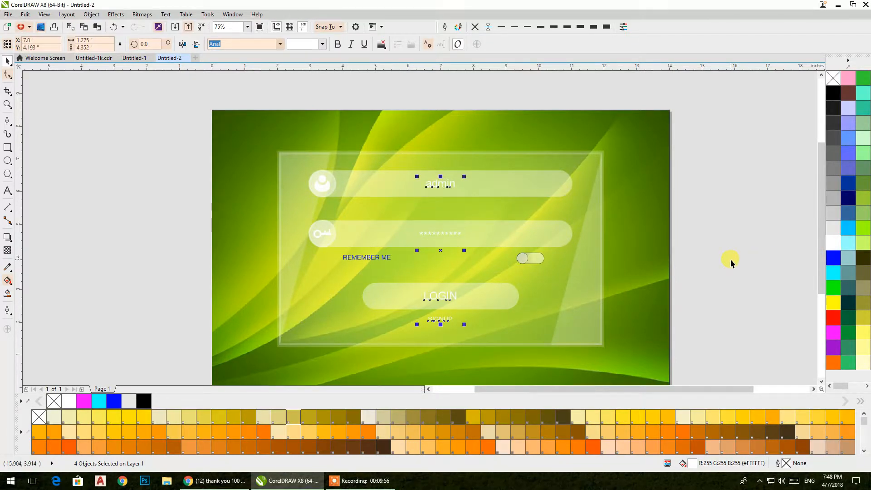
{"action": "left_click_drag", "start_coordinate": [193, 235], "coordinate": [417, 279]}
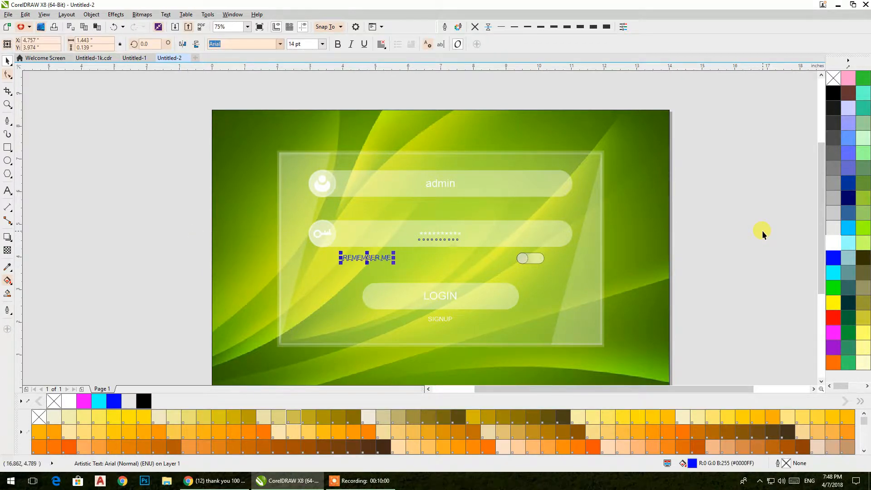
{"action": "left_click", "coordinate": [834, 240]}
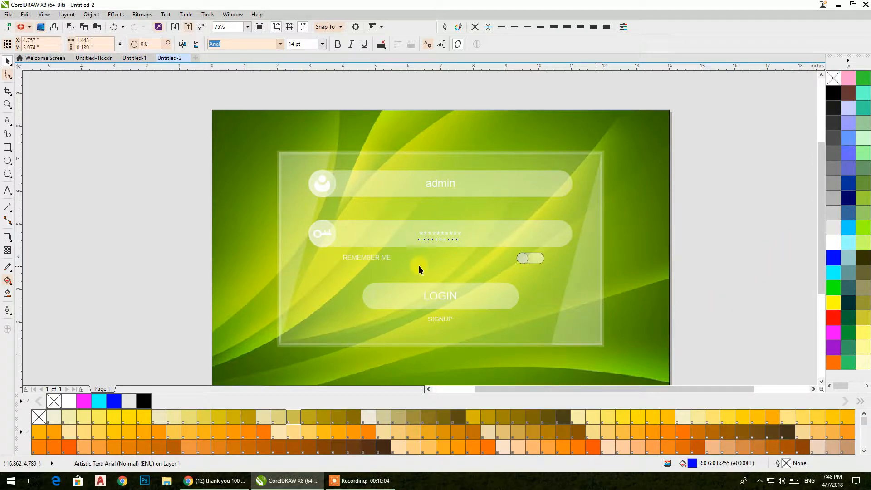
{"action": "scroll", "coordinate": [376, 263], "scroll_direction": "up", "scroll_amount": 2}
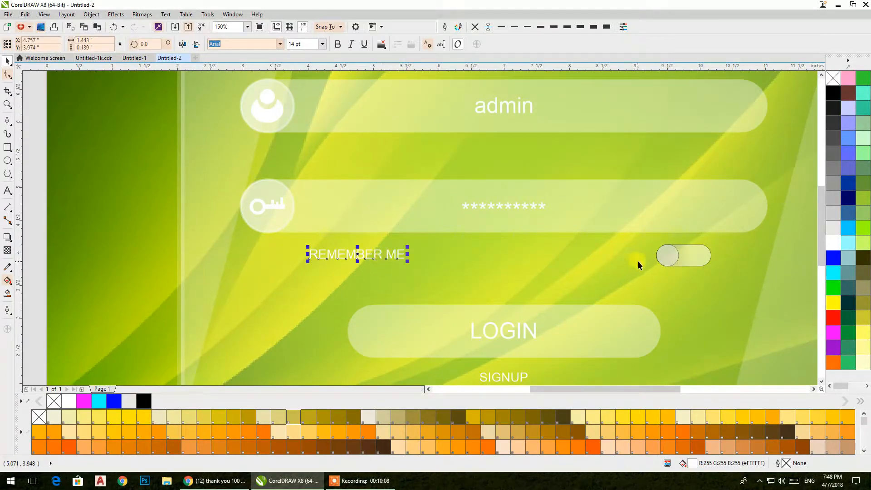
{"action": "scroll", "coordinate": [630, 249], "scroll_direction": "down", "scroll_amount": 2}
{"action": "left_click_drag", "start_coordinate": [614, 247], "coordinate": [459, 232]}
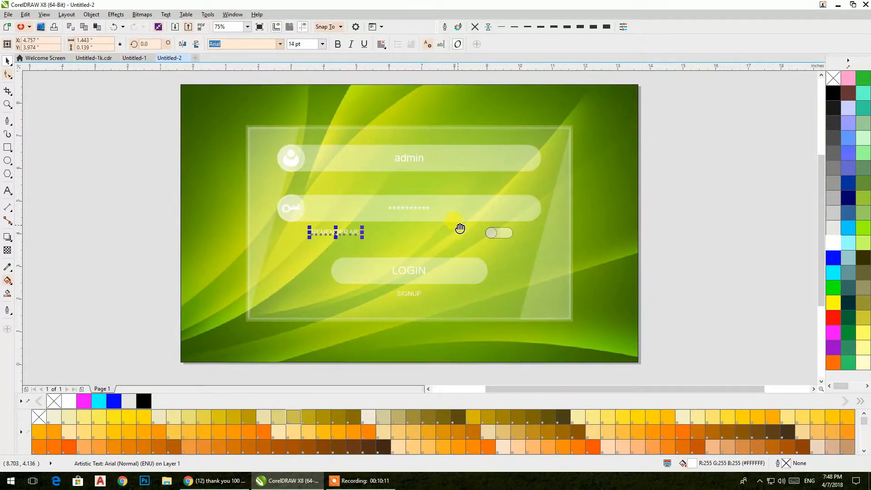
{"action": "left_click", "coordinate": [689, 225]}
Draw a circle about 1.94 in across on the empty area left of the page
{"action": "scroll", "coordinate": [687, 223], "scroll_direction": "down", "scroll_amount": 1}
{"action": "left_click_drag", "start_coordinate": [668, 223], "coordinate": [570, 236]}
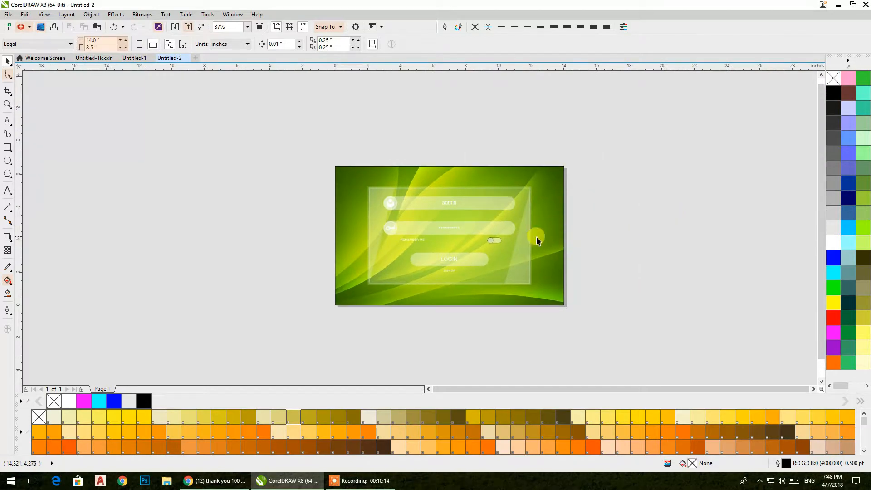
{"action": "left_click", "coordinate": [7, 160]}
{"action": "left_click_drag", "start_coordinate": [262, 246], "coordinate": [293, 277]}
{"action": "scroll", "coordinate": [265, 273], "scroll_direction": "up", "scroll_amount": 1}
{"action": "left_click", "coordinate": [6, 61]}
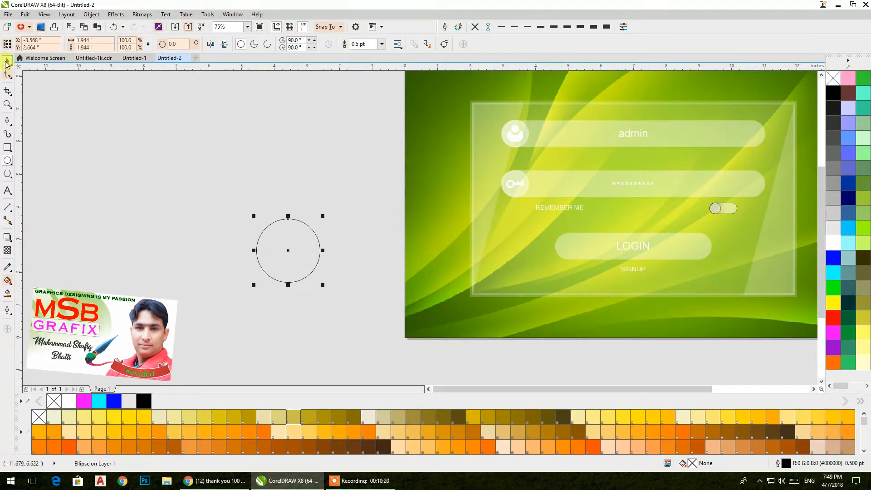
Draw a square about 2.47 in wide above and left of the circle, and rotate it 45 degrees
{"action": "left_click", "coordinate": [8, 147]}
{"action": "left_click_drag", "start_coordinate": [133, 146], "coordinate": [213, 195]}
{"action": "left_click", "coordinate": [10, 63]}
{"action": "left_click", "coordinate": [12, 63]}
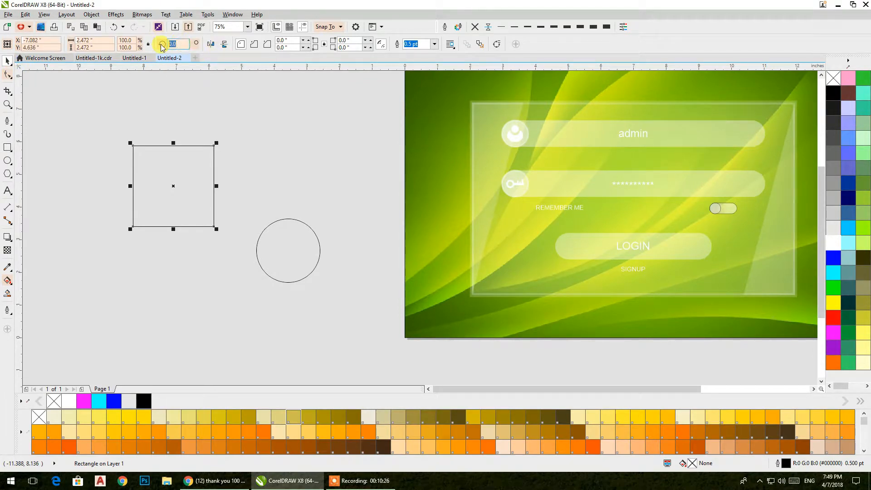
{"action": "type", "text": "45"}
{"action": "key", "text": "Return"}
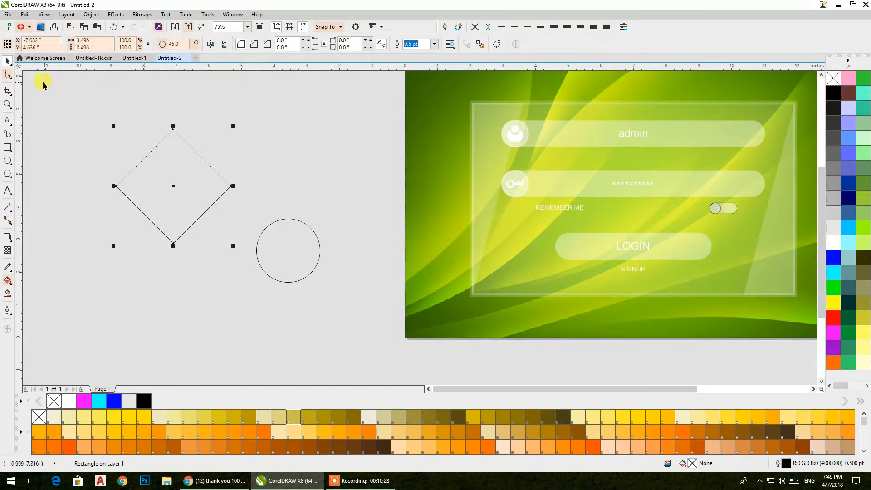
Flatten the diamond to a thin spike about 0.19 in high and add a copy rotated 90 degrees about its centre
{"action": "left_click_drag", "start_coordinate": [173, 245], "coordinate": [190, 196]}
{"action": "left_click", "coordinate": [193, 197]}
{"action": "left_click", "coordinate": [185, 187]}
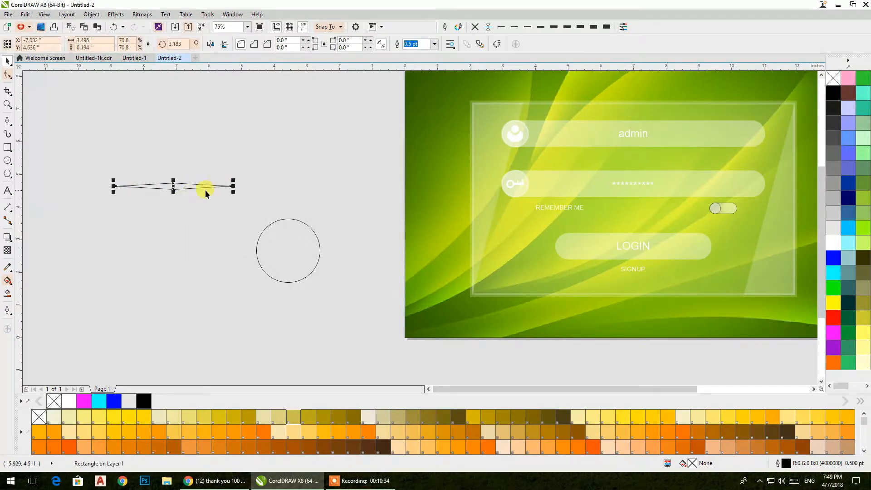
{"action": "left_click", "coordinate": [174, 185]}
{"action": "left_click_drag", "start_coordinate": [234, 181], "coordinate": [186, 239]}
Add a copy of both crossed spikes rotated 45 degrees about the centre and scale that copy down
{"action": "left_click_drag", "start_coordinate": [108, 111], "coordinate": [236, 263]}
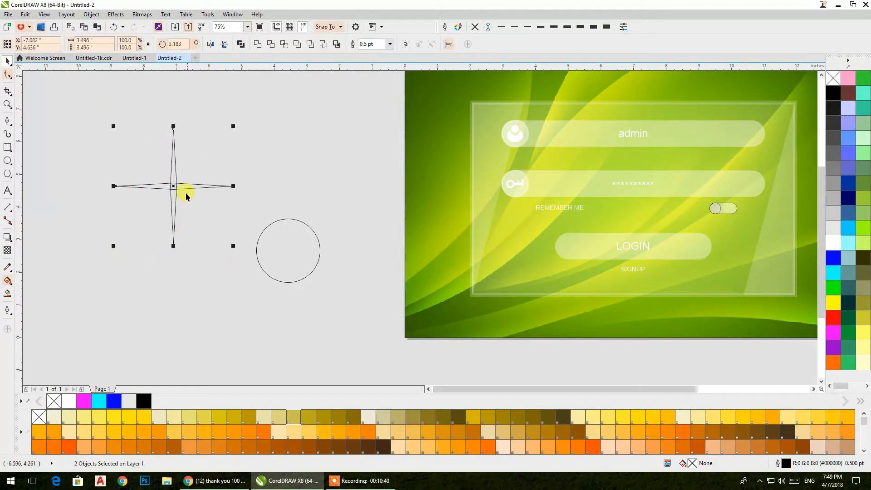
{"action": "left_click", "coordinate": [173, 185]}
{"action": "left_click_drag", "start_coordinate": [235, 128], "coordinate": [243, 176]}
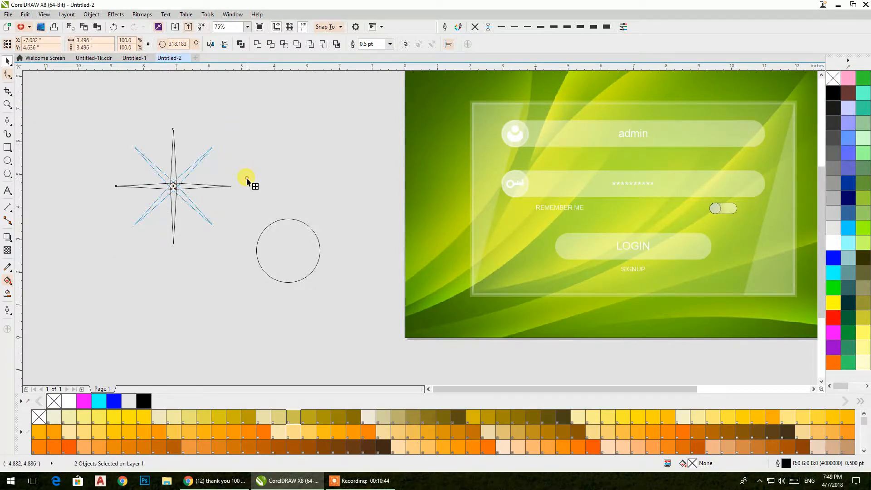
{"action": "left_click", "coordinate": [205, 215]}
{"action": "left_click_drag", "start_coordinate": [212, 227], "coordinate": [207, 222]}
{"action": "left_click", "coordinate": [208, 235]}
Weld the four spikes into one star, and give it a white fill with no outline
{"action": "left_click_drag", "start_coordinate": [102, 109], "coordinate": [238, 257]}
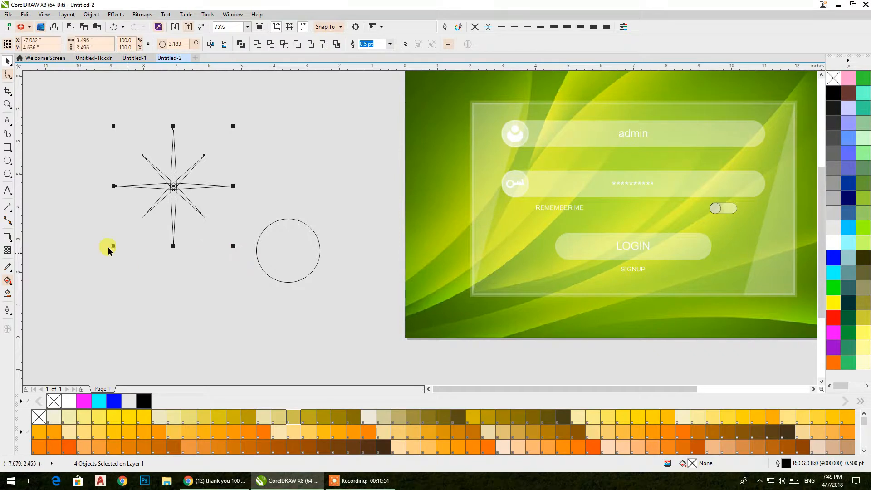
{"action": "left_click", "coordinate": [257, 44]}
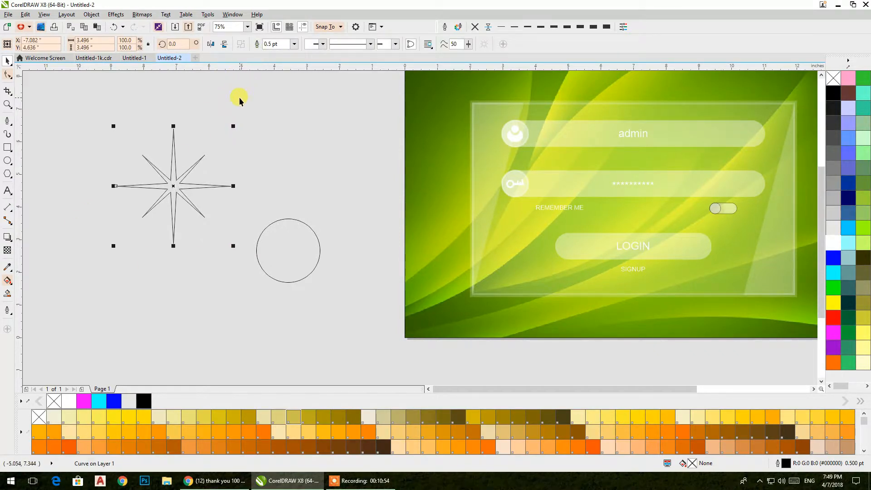
{"action": "left_click", "coordinate": [475, 27]}
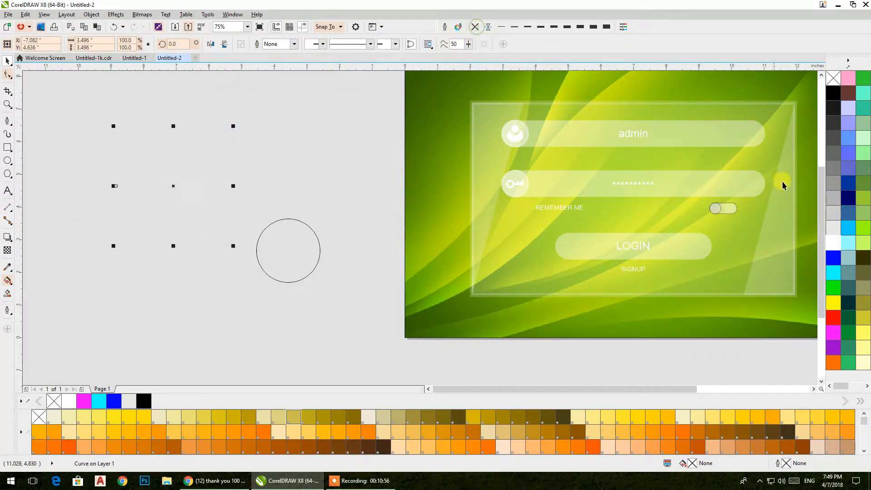
{"action": "left_click", "coordinate": [834, 241]}
Fill the circle beside the star with white and remove its outline
{"action": "left_click", "coordinate": [318, 245]}
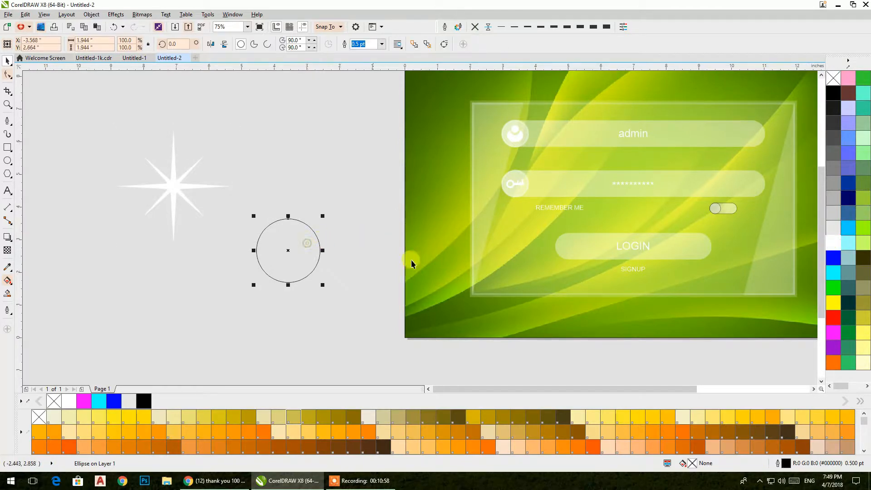
{"action": "left_click", "coordinate": [833, 243]}
{"action": "left_click", "coordinate": [475, 27]}
Convert the white circle to a 300 dpi RGB Color (24-bit) bitmap with a transparent background
{"action": "left_click", "coordinate": [142, 15]}
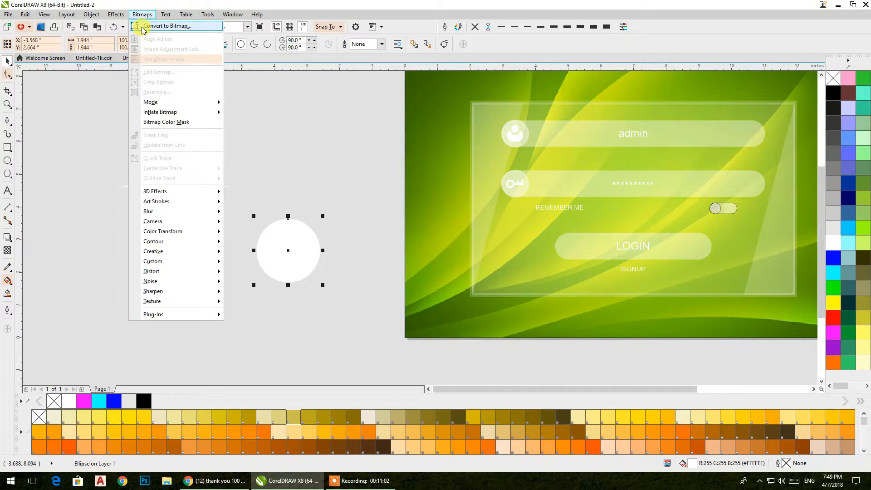
{"action": "left_click", "coordinate": [167, 26]}
{"action": "left_click", "coordinate": [424, 221]}
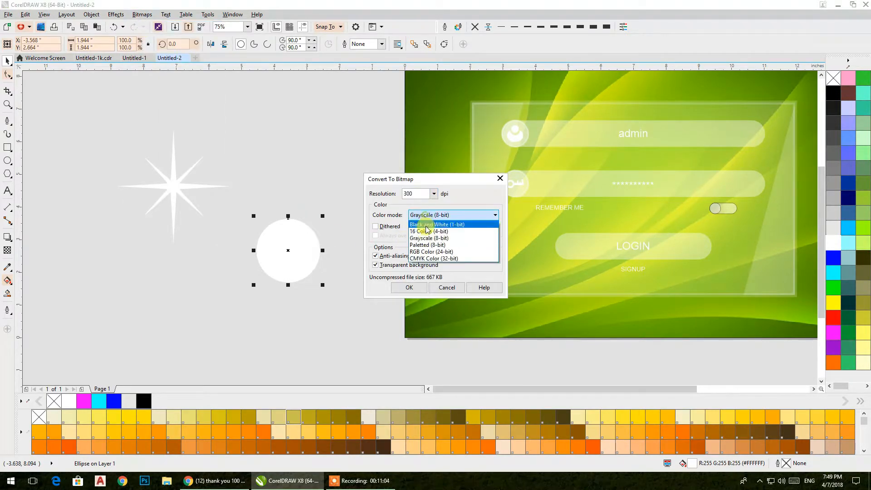
{"action": "left_click", "coordinate": [422, 255]}
{"action": "left_click", "coordinate": [410, 287]}
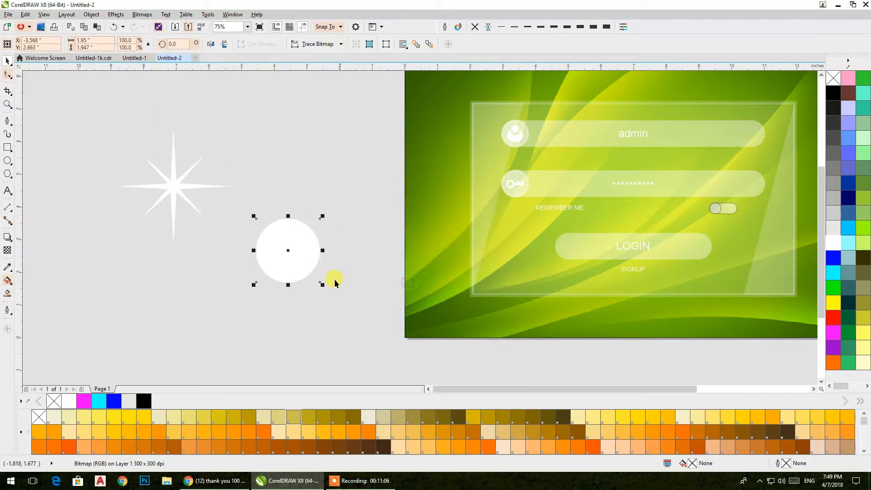
Apply a Gaussian Blur with an increased radius to the circle bitmap to turn it into a soft glow
{"action": "left_click", "coordinate": [141, 14]}
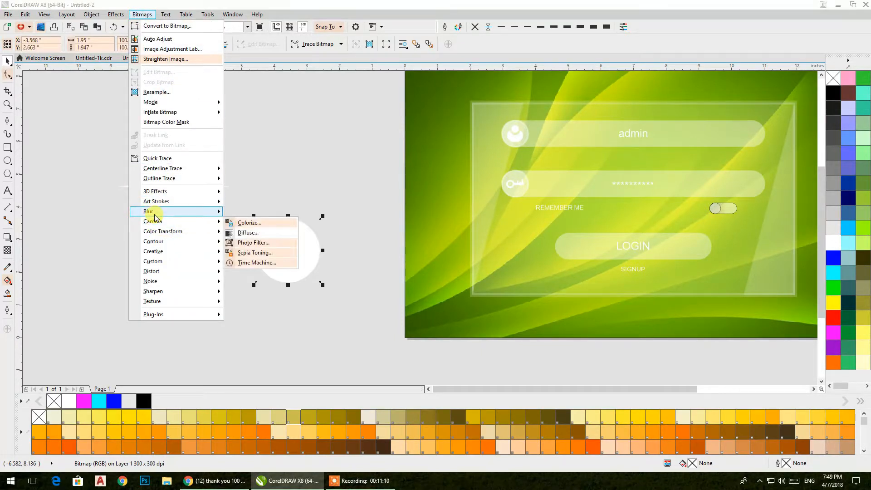
{"action": "mouse_move", "coordinate": [161, 216]}
{"action": "left_click", "coordinate": [251, 223]}
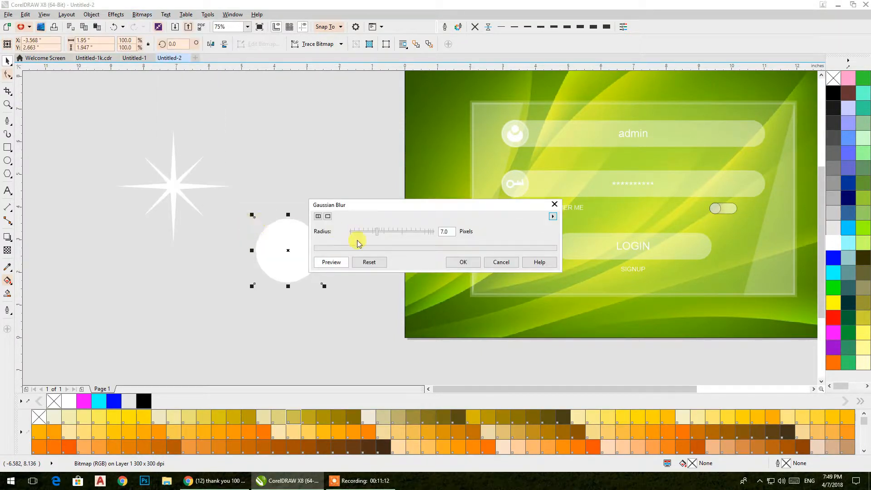
{"action": "left_click_drag", "start_coordinate": [405, 235], "coordinate": [413, 254]}
{"action": "left_click", "coordinate": [462, 263]}
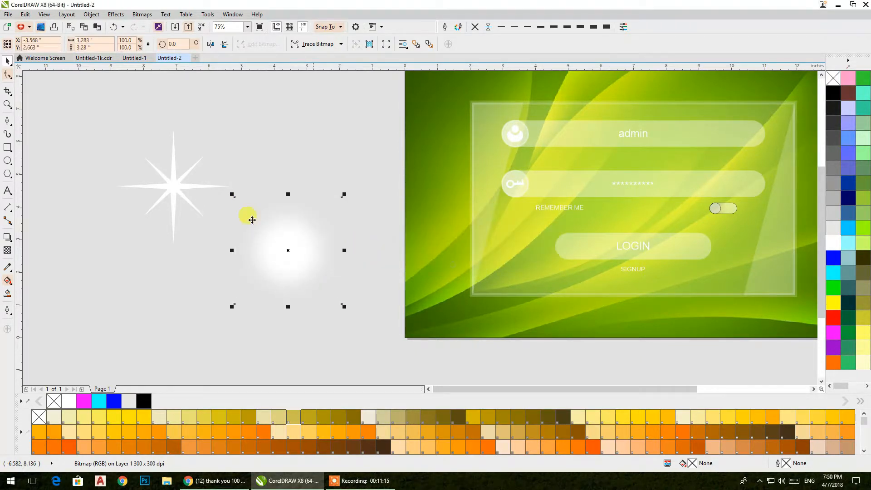
Centre the star on the blurred circle horizontally and vertically, and deselect both
{"action": "left_click", "coordinate": [175, 192]}
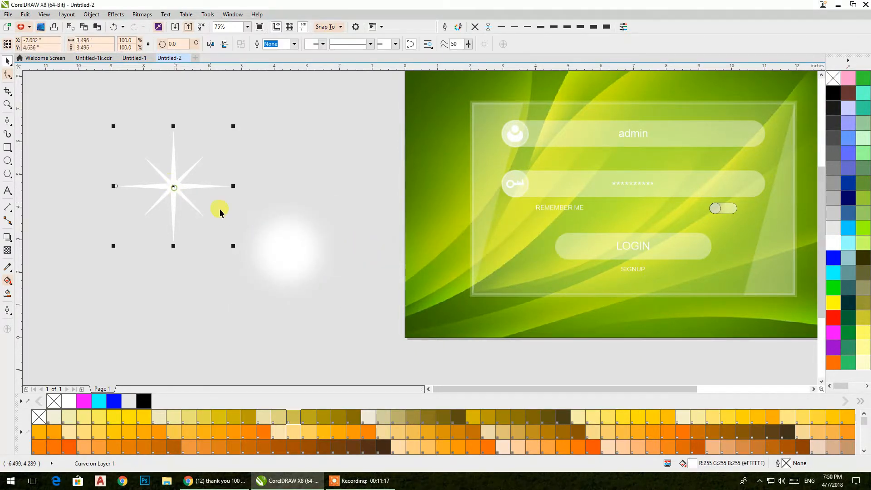
{"action": "left_click", "coordinate": [282, 233], "text": "shift"}
{"action": "key", "text": "e"}
{"action": "key", "text": "c"}
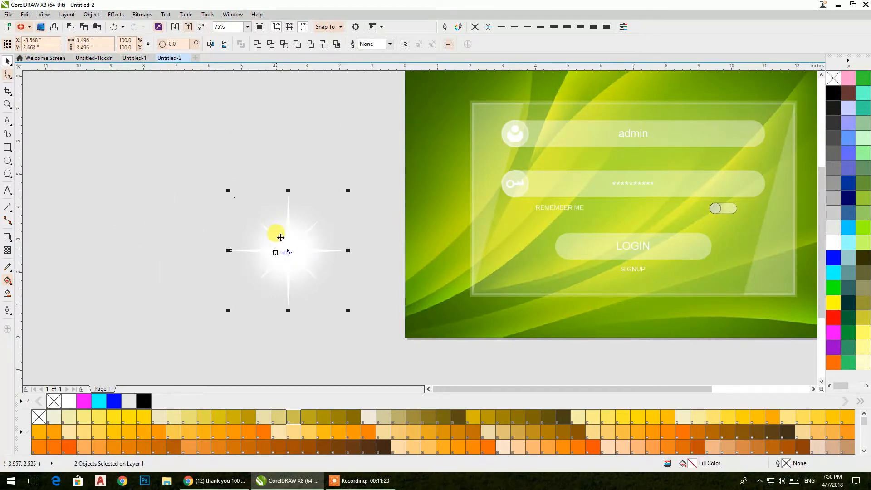
{"action": "key", "text": "Escape"}
{"action": "left_click", "coordinate": [288, 208]}
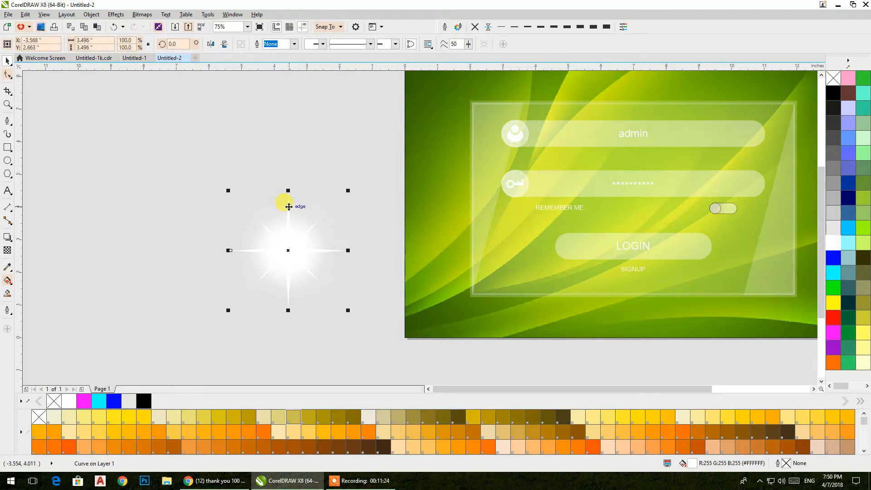
{"action": "left_click", "coordinate": [225, 184]}
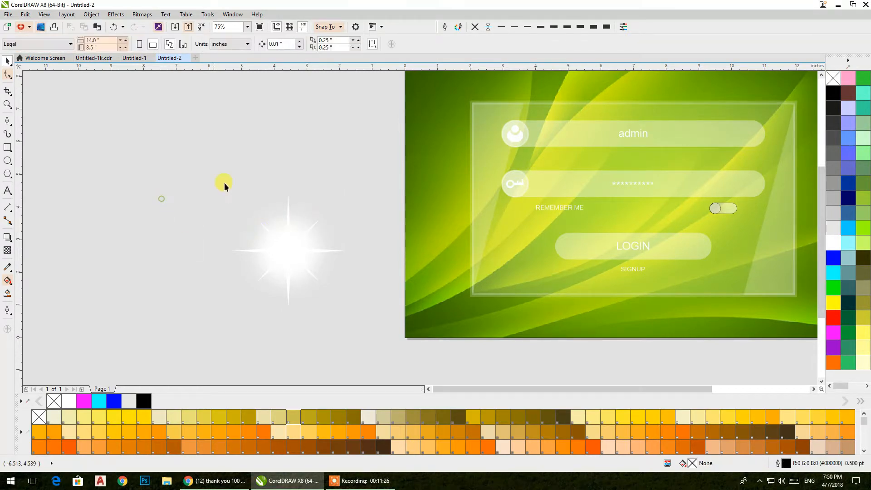
Try moving the star back one level, and move it off the blurred circle
{"action": "left_click", "coordinate": [284, 232]}
{"action": "key", "text": "ctrl+Page_Down"}
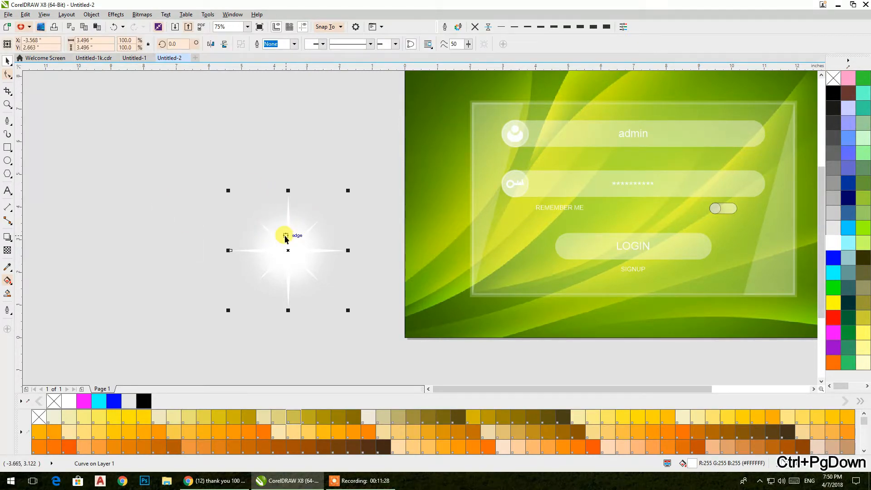
{"action": "left_click_drag", "start_coordinate": [282, 253], "coordinate": [201, 232]}
Send the blurred circle bitmap to the back of the page
{"action": "left_click", "coordinate": [274, 252]}
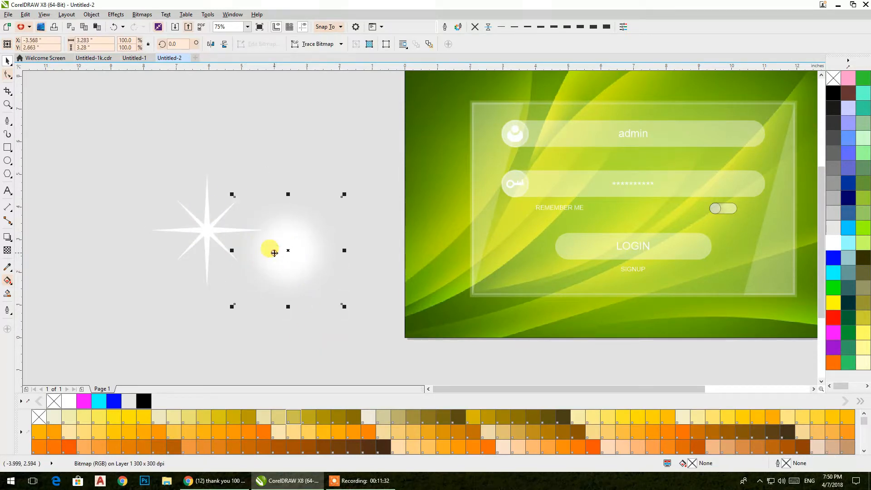
{"action": "right_click", "coordinate": [274, 252]}
{"action": "left_click", "coordinate": [204, 303]}
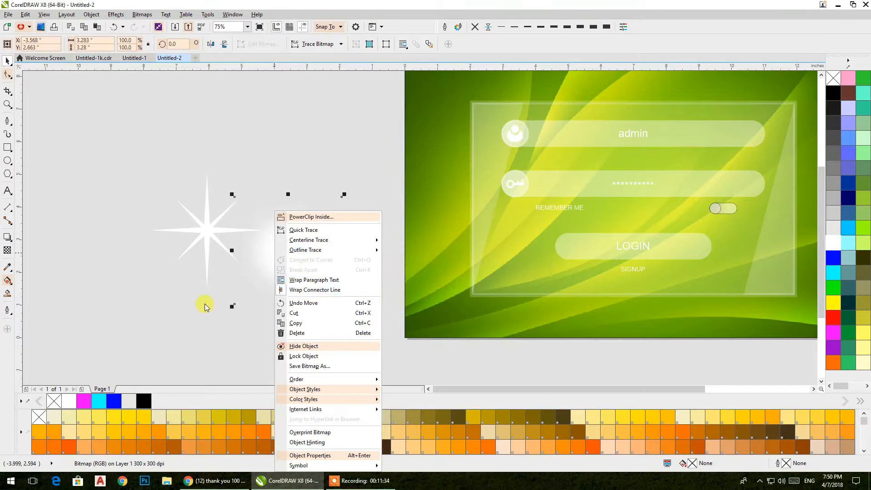
{"action": "right_click", "coordinate": [261, 249]}
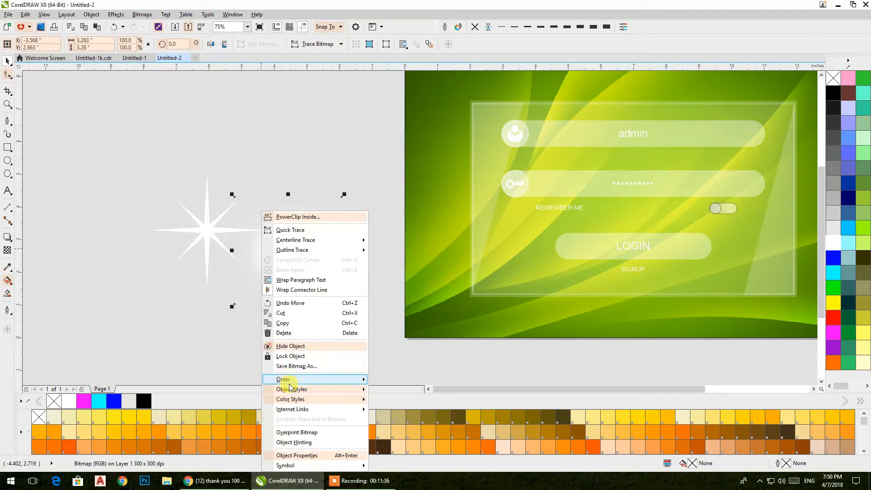
{"action": "mouse_move", "coordinate": [291, 381]}
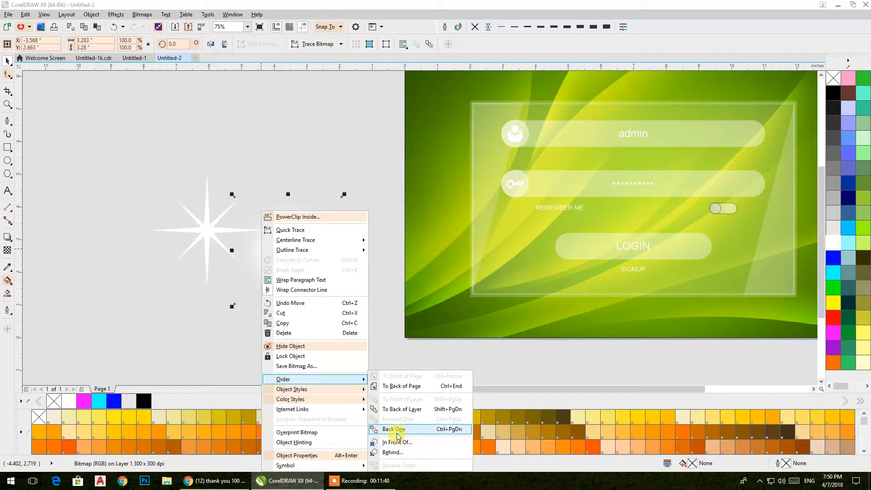
{"action": "left_click", "coordinate": [402, 386]}
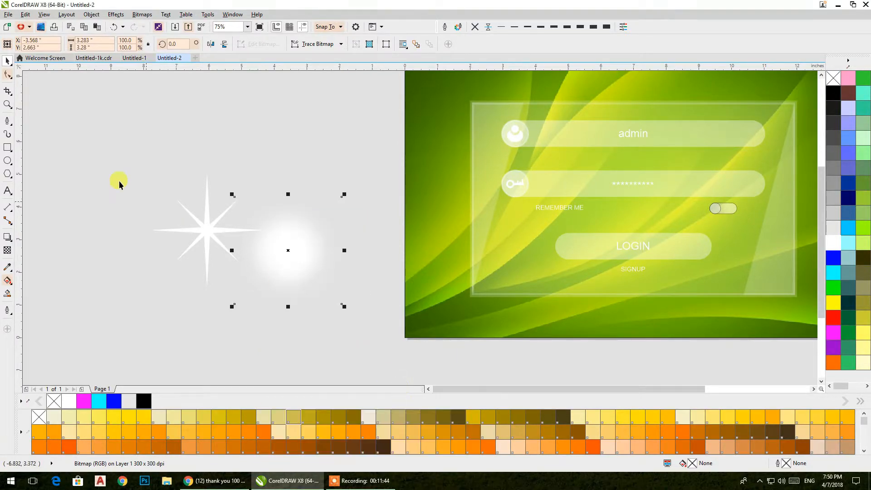
Align the star and the blurred circle to a common centre, and deselect them
{"action": "left_click_drag", "start_coordinate": [96, 133], "coordinate": [354, 321]}
{"action": "key", "text": "e"}
{"action": "key", "text": "c"}
{"action": "left_click", "coordinate": [333, 330]}
{"action": "scroll", "coordinate": [310, 268], "scroll_direction": "up", "scroll_amount": 4}
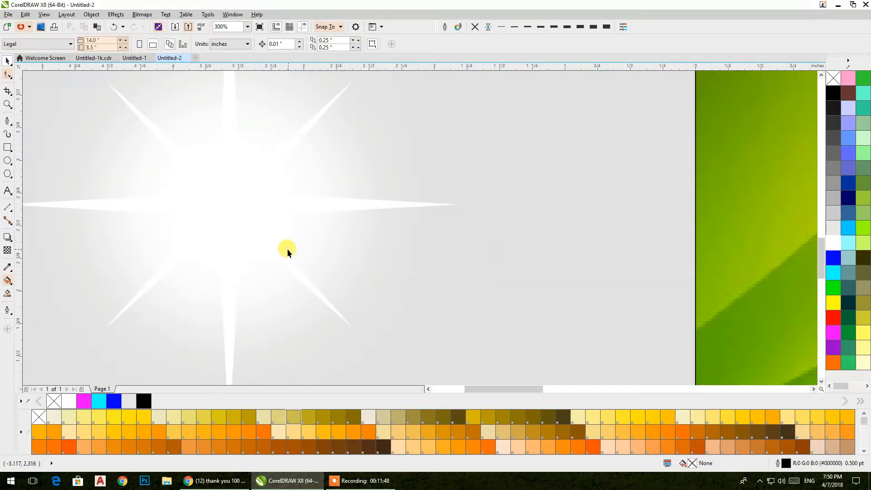
Scale the star and its glow down together to about 0.92 in across
{"action": "scroll", "coordinate": [411, 213], "scroll_direction": "down", "scroll_amount": 4}
{"action": "left_click_drag", "start_coordinate": [456, 287], "coordinate": [301, 139]}
{"action": "left_click_drag", "start_coordinate": [424, 272], "coordinate": [342, 187]}
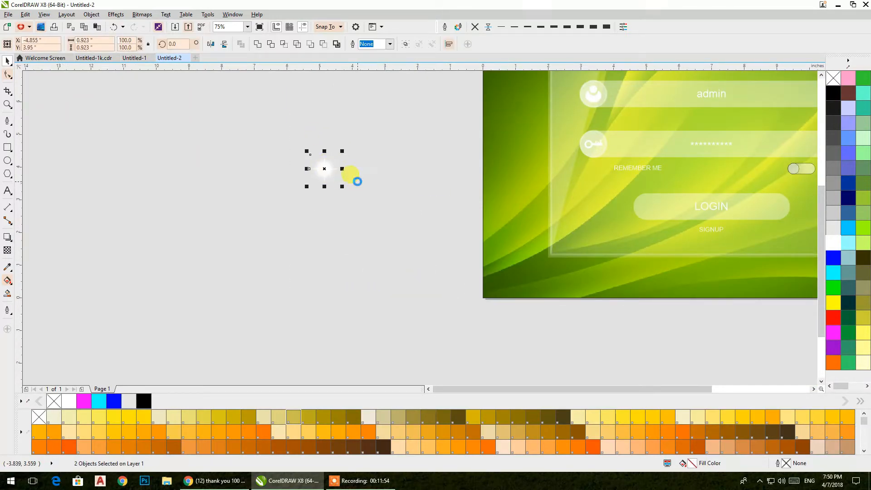
Group the star with its blurred circle glow
{"action": "key", "text": "ctrl+g"}
{"action": "right_click", "coordinate": [324, 168]}
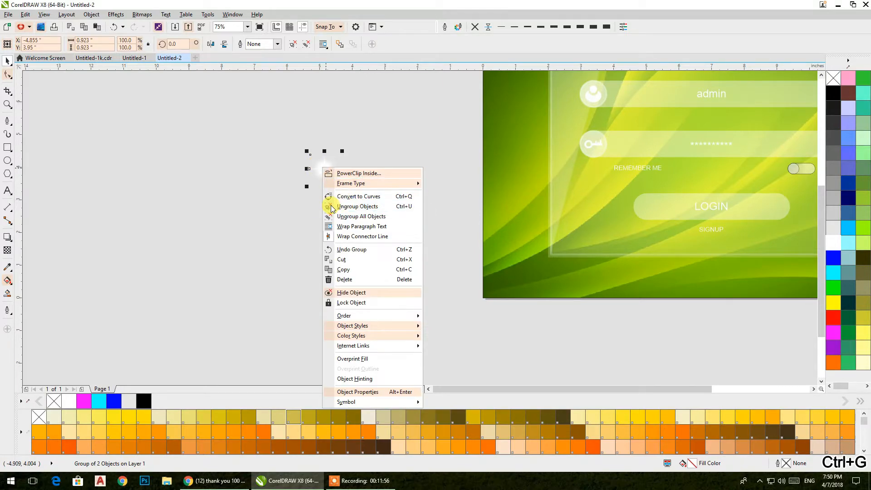
{"action": "left_click", "coordinate": [303, 167]}
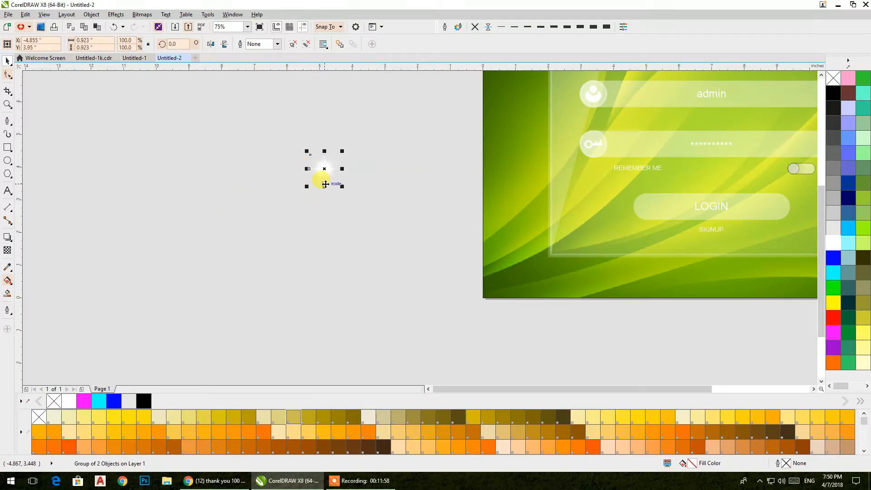
{"action": "key", "text": "ctrl+u"}
{"action": "right_click", "coordinate": [323, 171]}
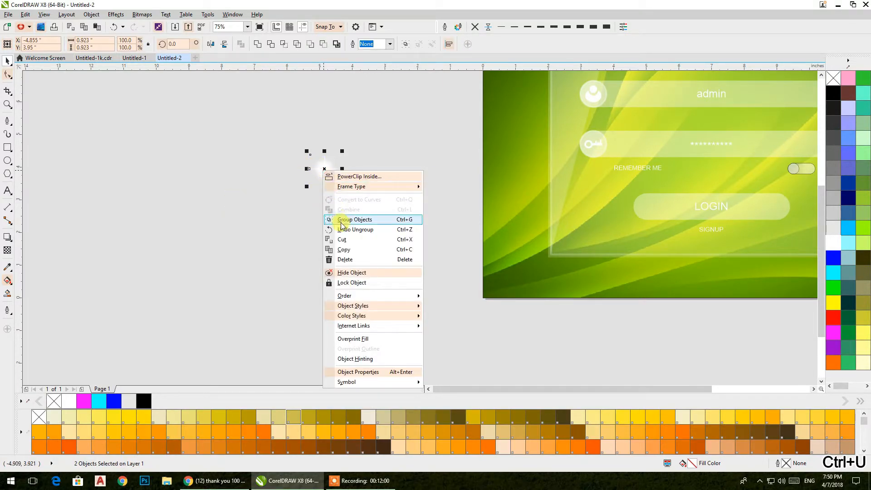
{"action": "left_click", "coordinate": [355, 220]}
Move the star group onto the login form, scale it to about 0.6 in, and place it on the panel's top border near the right corner
{"action": "left_click_drag", "start_coordinate": [327, 167], "coordinate": [371, 236]}
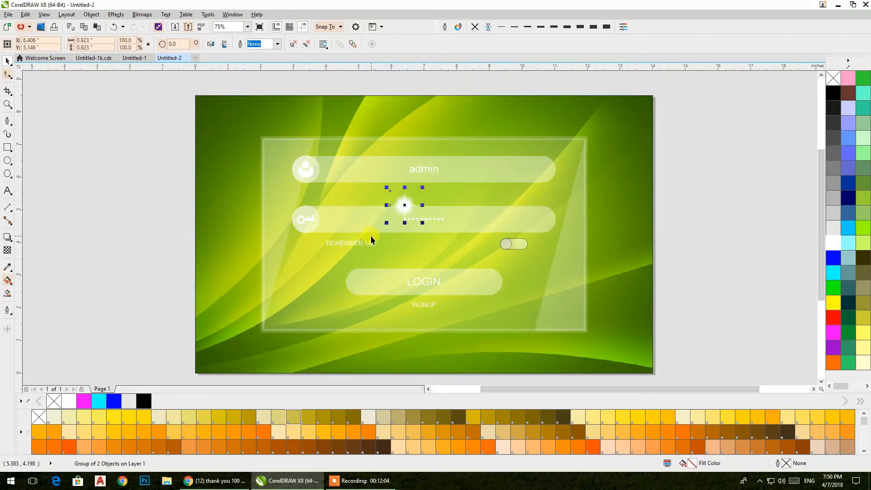
{"action": "left_click_drag", "start_coordinate": [420, 223], "coordinate": [568, 138]}
{"action": "left_click", "coordinate": [706, 168]}
{"action": "scroll", "coordinate": [564, 132], "scroll_direction": "up", "scroll_amount": 1}
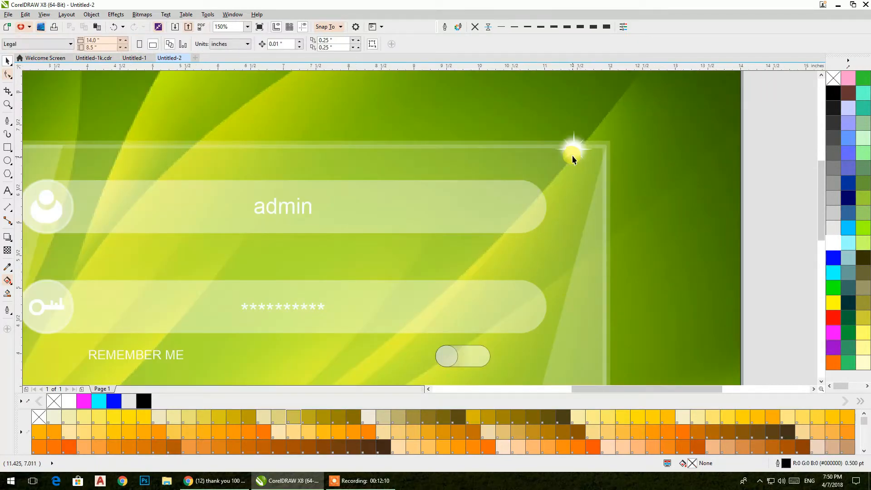
Stretch the star group into a flat flare about 3.13 in wide and 0.15 in high, centred on the panel's top border line
{"action": "left_click", "coordinate": [571, 150]}
{"action": "left_click_drag", "start_coordinate": [553, 149], "coordinate": [468, 152]}
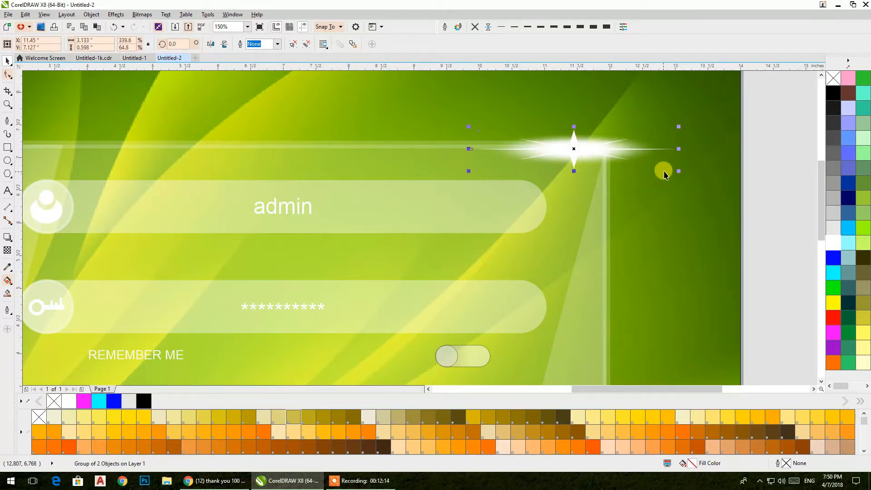
{"action": "left_click_drag", "start_coordinate": [574, 171], "coordinate": [471, 141]}
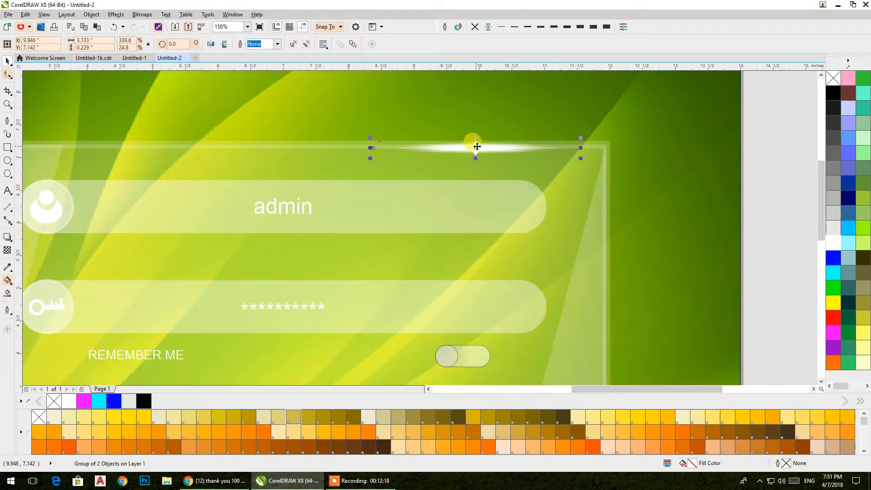
{"action": "scroll", "coordinate": [471, 150], "scroll_direction": "up", "scroll_amount": 2}
{"action": "left_click_drag", "start_coordinate": [490, 200], "coordinate": [489, 179]}
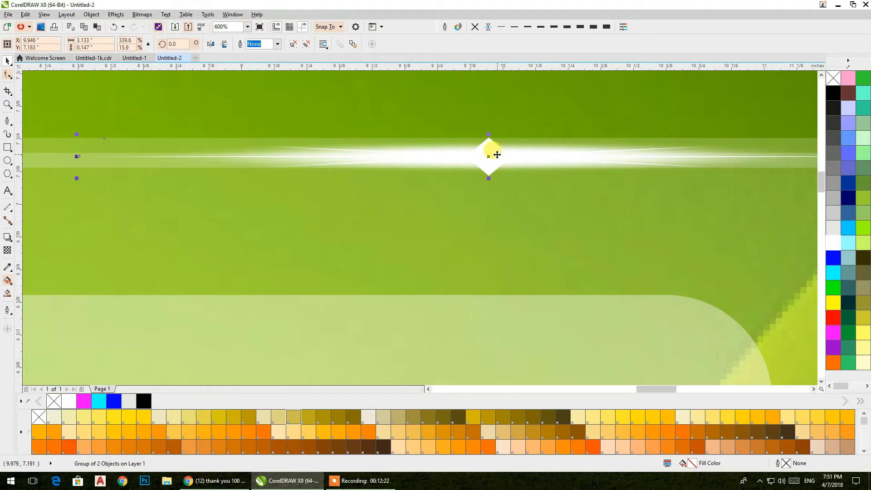
Duplicate the flare, rotate the copy 90 degrees, and place it along the panel's right border
{"action": "scroll", "coordinate": [490, 150], "scroll_direction": "down", "scroll_amount": 3}
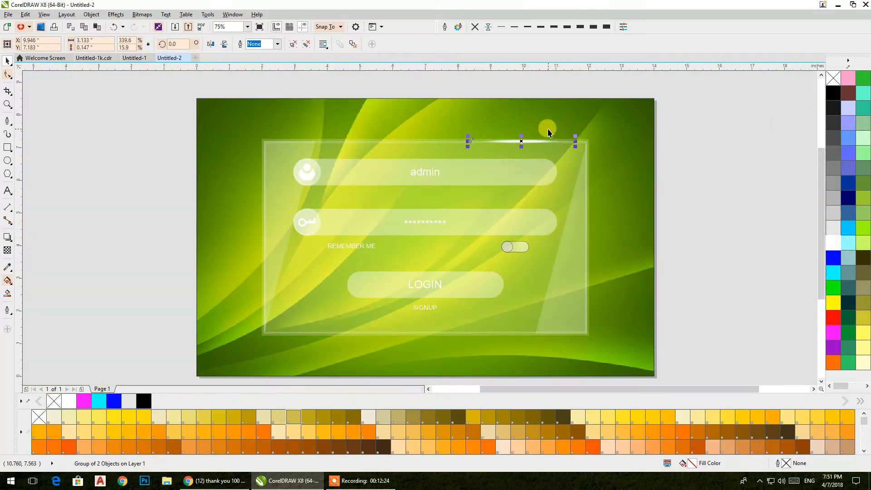
{"action": "left_click_drag", "start_coordinate": [522, 142], "coordinate": [590, 209]}
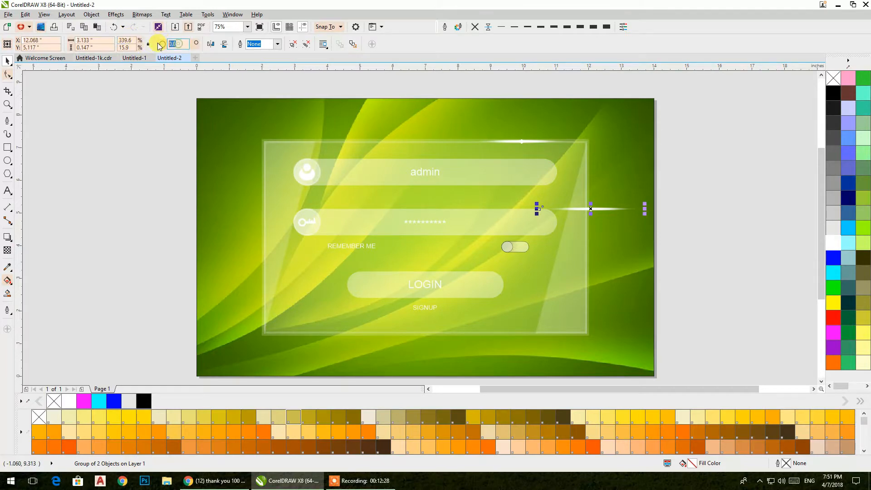
{"action": "type", "text": "90"}
{"action": "key", "text": "Return"}
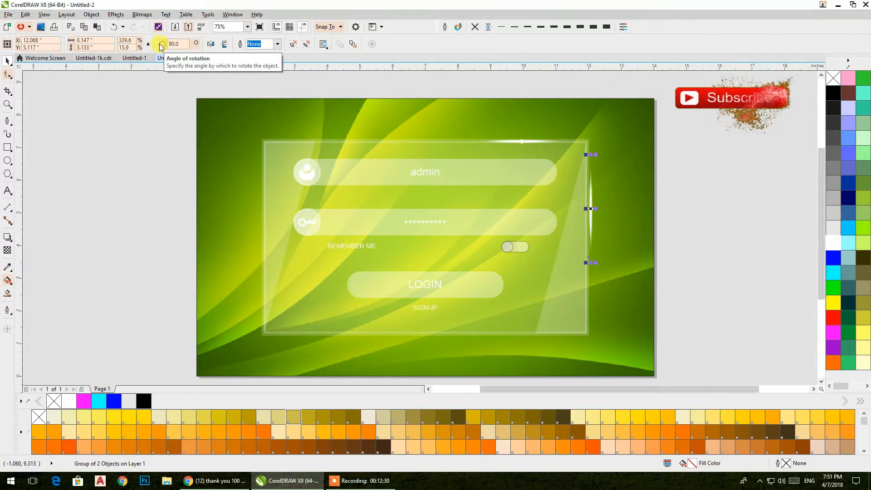
{"action": "left_click_drag", "start_coordinate": [590, 218], "coordinate": [577, 248]}
{"action": "left_click", "coordinate": [707, 195]}
{"action": "scroll", "coordinate": [588, 259], "scroll_direction": "up", "scroll_amount": 2}
{"action": "scroll", "coordinate": [589, 256], "scroll_direction": "up", "scroll_amount": 1}
{"action": "scroll", "coordinate": [611, 199], "scroll_direction": "down", "scroll_amount": 3}
Copy the horizontal flare onto the panel's bottom border and the vertical flare onto its left border
{"action": "left_click_drag", "start_coordinate": [571, 151], "coordinate": [475, 247]}
{"action": "left_click", "coordinate": [298, 222]}
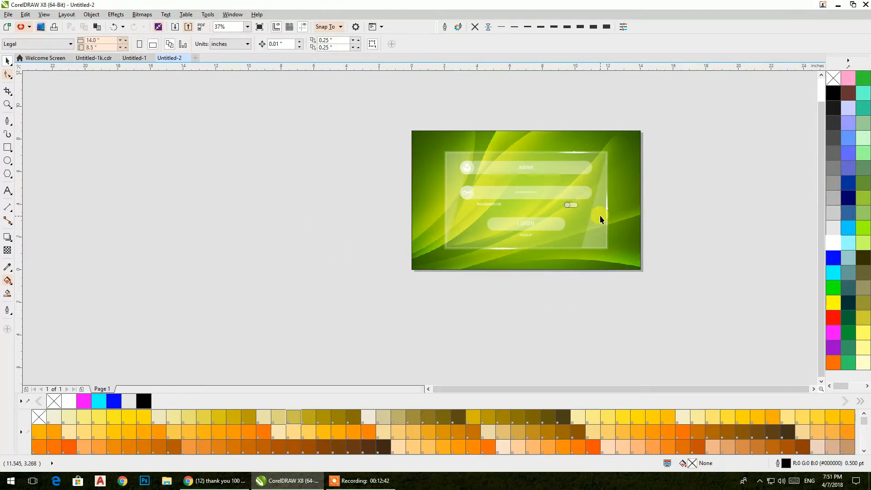
{"action": "left_click_drag", "start_coordinate": [607, 218], "coordinate": [440, 185]}
{"action": "left_click", "coordinate": [298, 192]}
{"action": "scroll", "coordinate": [448, 173], "scroll_direction": "up", "scroll_amount": 3}
{"action": "left_click", "coordinate": [417, 184]}
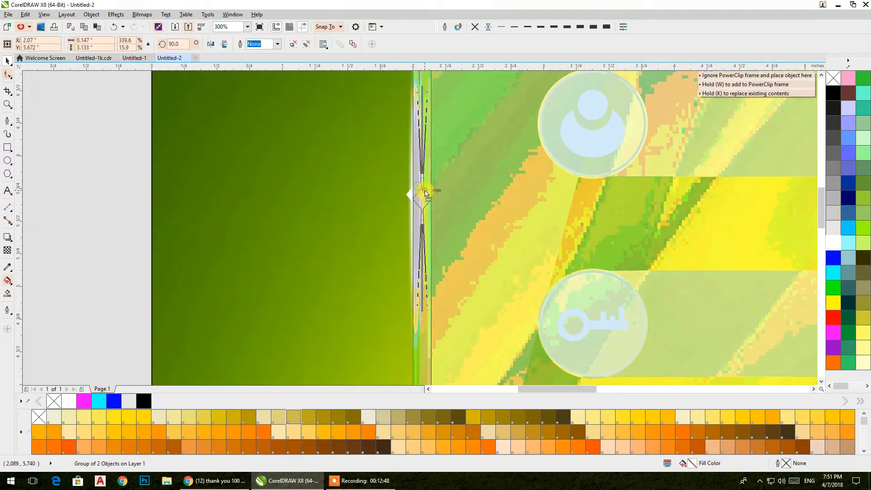
{"action": "scroll", "coordinate": [418, 183], "scroll_direction": "down", "scroll_amount": 3}
{"action": "scroll", "coordinate": [477, 168], "scroll_direction": "up", "scroll_amount": 1}
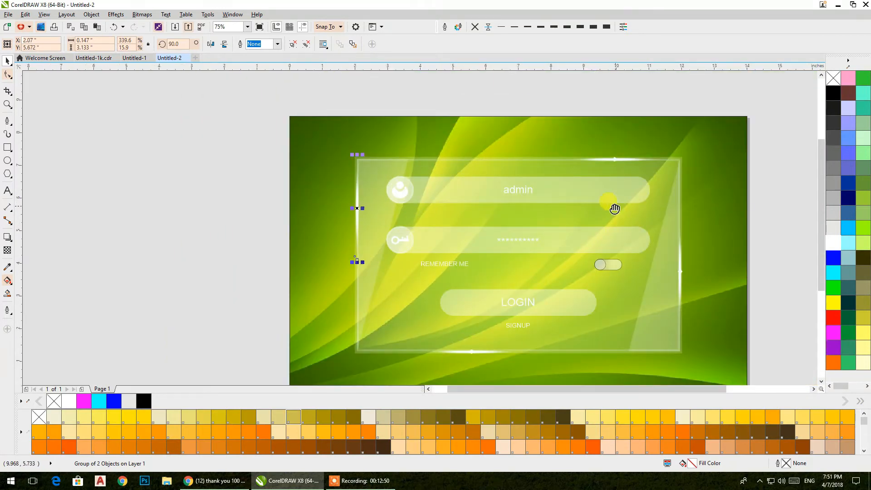
{"action": "scroll", "coordinate": [615, 210], "scroll_direction": "right", "scroll_amount": 3}
{"action": "left_click", "coordinate": [703, 206]}
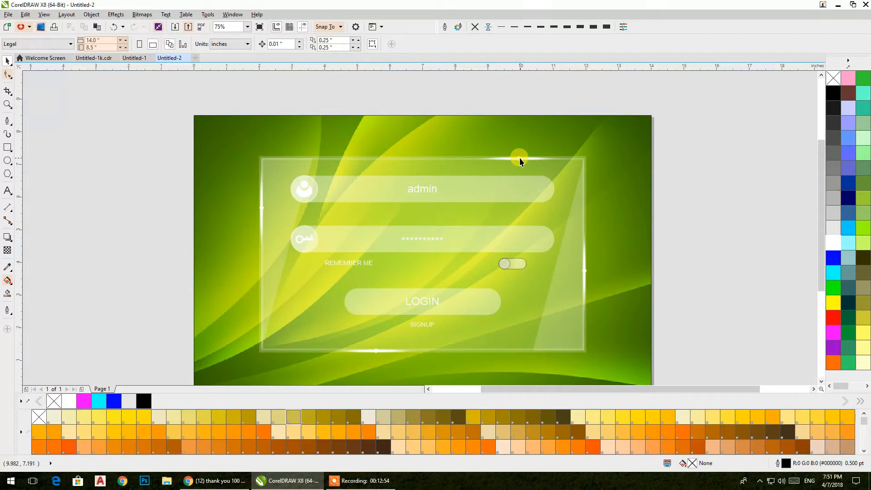
Make a smaller top-border flare copy, about 1.7 by 0.08 in, near the left corner, and duplicate it near the bottom border's right corner
{"action": "left_click", "coordinate": [520, 161]}
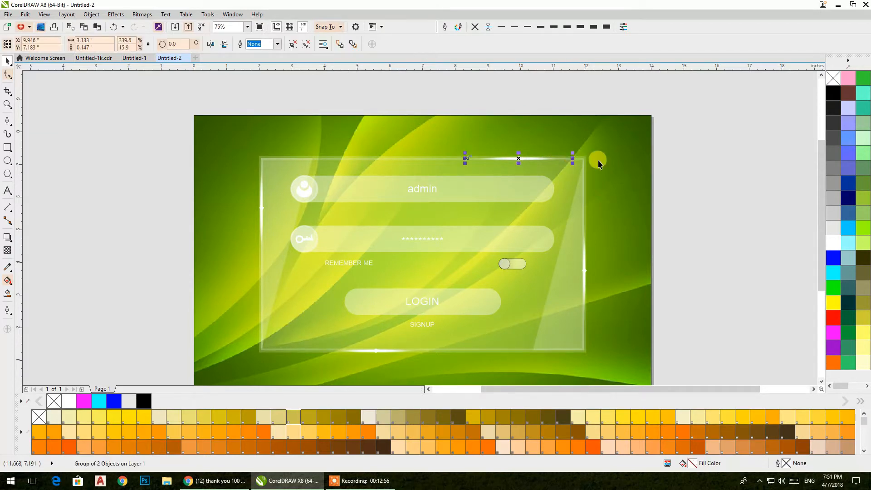
{"action": "left_click_drag", "start_coordinate": [517, 160], "coordinate": [352, 175]}
{"action": "left_click", "coordinate": [359, 93]}
{"action": "scroll", "coordinate": [299, 155], "scroll_direction": "up", "scroll_amount": 3}
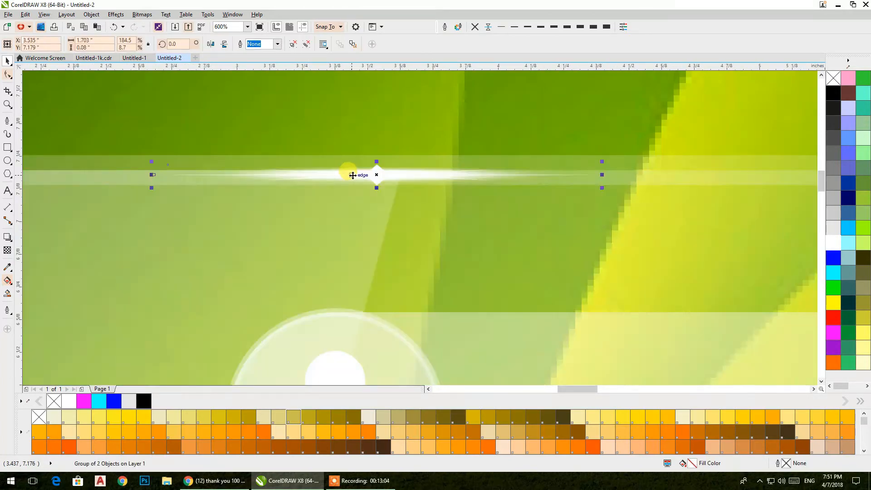
{"action": "scroll", "coordinate": [352, 176], "scroll_direction": "down", "scroll_amount": 3}
{"action": "left_click", "coordinate": [89, 148]}
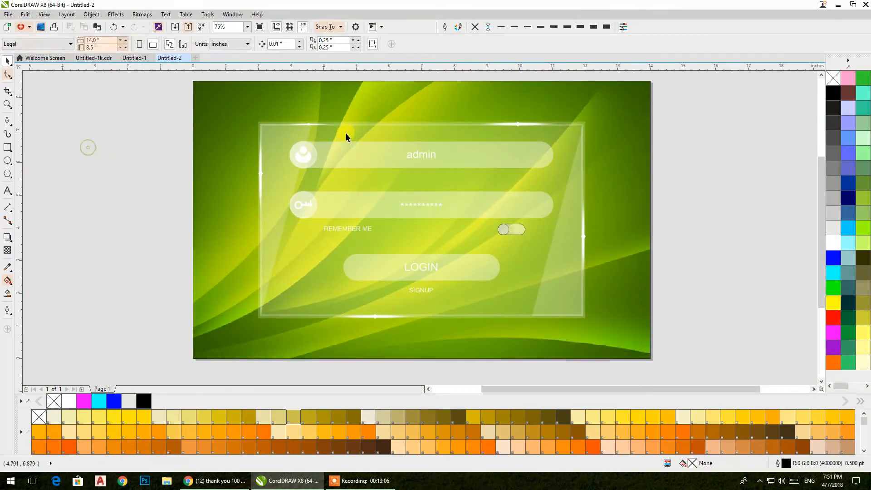
{"action": "left_click_drag", "start_coordinate": [306, 123], "coordinate": [557, 317]}
{"action": "left_click", "coordinate": [701, 273]}
Duplicate the small flare, rotate it 90 degrees, and place copies on the right border's upper part and the left border's lower part
{"action": "left_click_drag", "start_coordinate": [555, 319], "coordinate": [693, 230]}
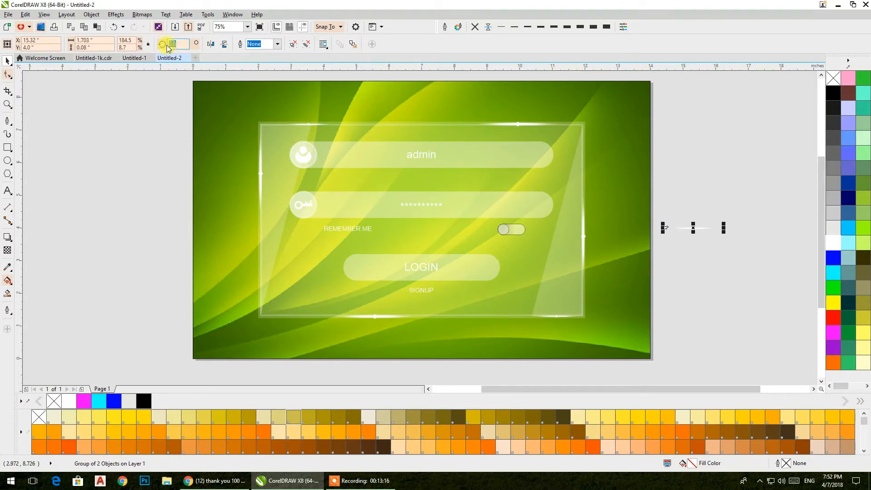
{"action": "type", "text": "90"}
{"action": "key", "text": "Return"}
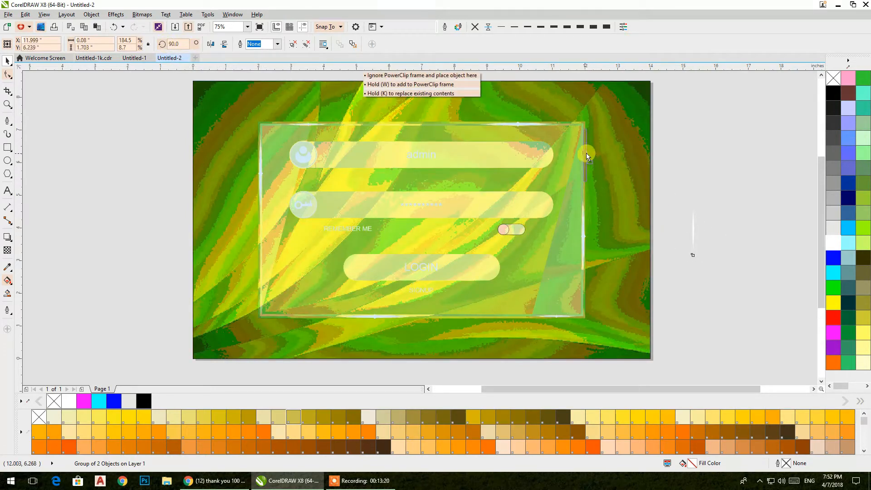
{"action": "left_click_drag", "start_coordinate": [586, 151], "coordinate": [261, 286]}
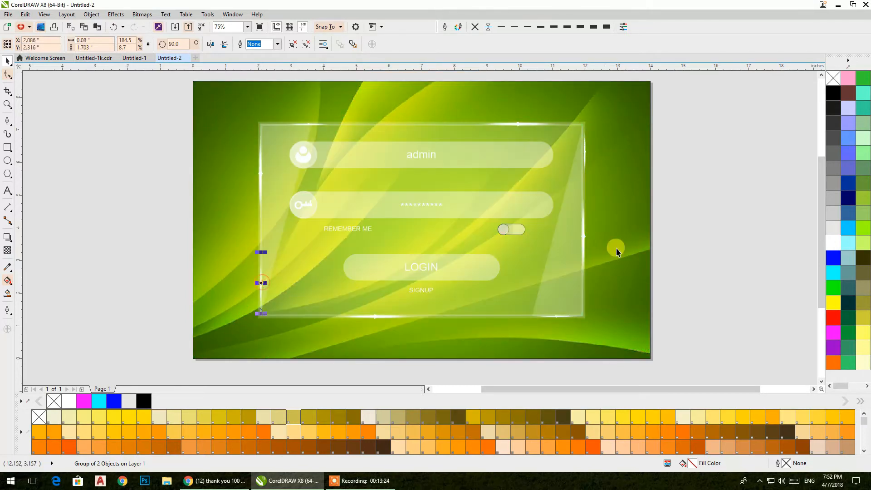
{"action": "left_click", "coordinate": [677, 238]}
Fine-tune the two small vertical flares so they sit on the panel's right and left border lines
{"action": "scroll", "coordinate": [585, 149], "scroll_direction": "up", "scroll_amount": 3}
{"action": "left_click_drag", "start_coordinate": [609, 164], "coordinate": [599, 166]}
{"action": "scroll", "coordinate": [598, 166], "scroll_direction": "down", "scroll_amount": 3}
{"action": "left_click", "coordinate": [707, 206]}
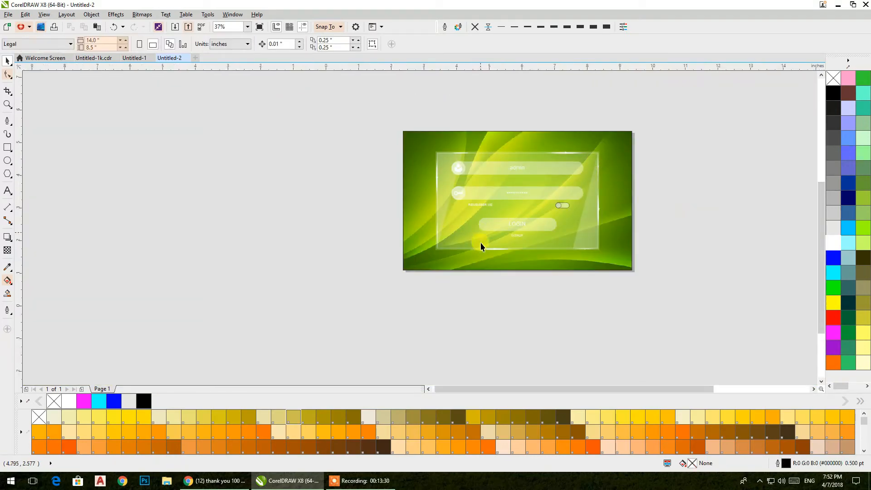
{"action": "scroll", "coordinate": [481, 242], "scroll_direction": "up", "scroll_amount": 3}
{"action": "left_click_drag", "start_coordinate": [307, 210], "coordinate": [309, 219]}
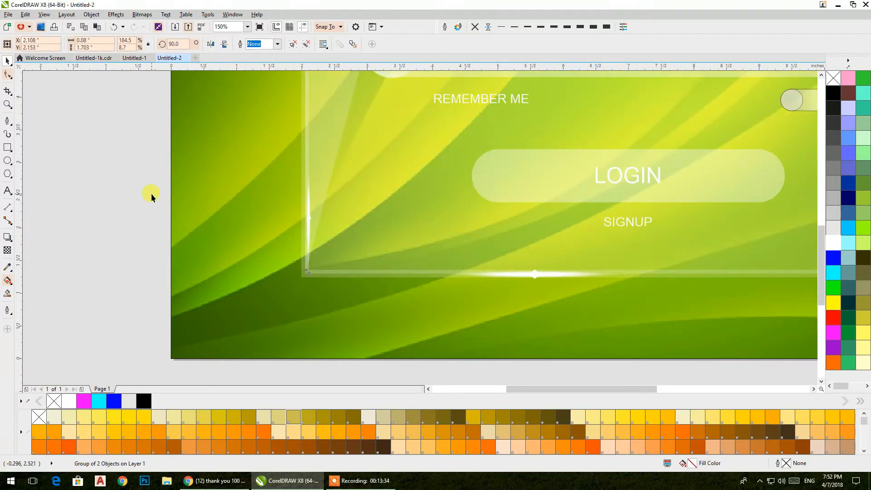
{"action": "left_click", "coordinate": [151, 193]}
Fill both shapes of the Remember Me toggle switch with white and remove their outlines
{"action": "scroll", "coordinate": [216, 191], "scroll_direction": "down", "scroll_amount": 3}
{"action": "left_click_drag", "start_coordinate": [254, 188], "coordinate": [363, 240]}
{"action": "scroll", "coordinate": [470, 250], "scroll_direction": "up", "scroll_amount": 2}
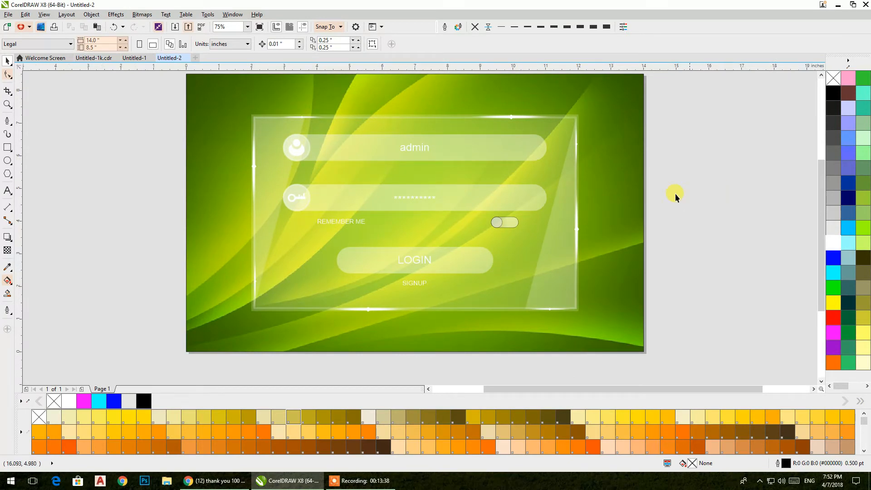
{"action": "left_click_drag", "start_coordinate": [673, 208], "coordinate": [484, 253]}
{"action": "left_click", "coordinate": [833, 243]}
{"action": "left_click", "coordinate": [475, 27]}
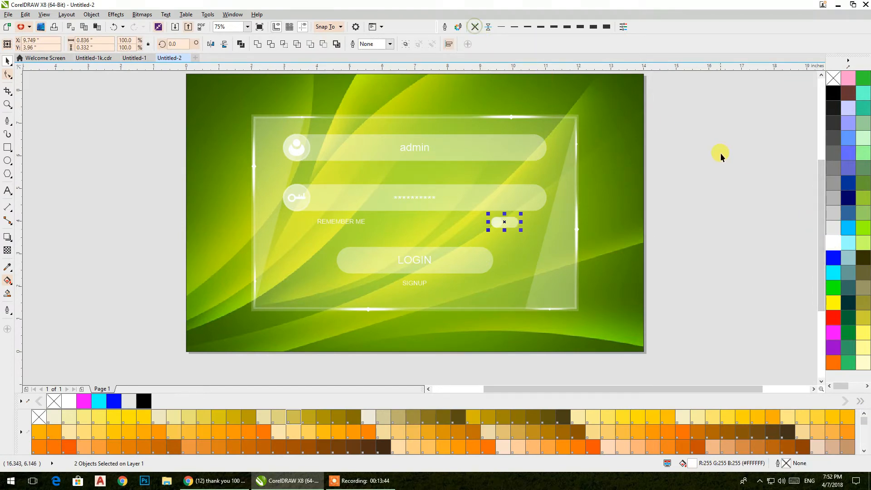
{"action": "left_click", "coordinate": [722, 158]}
Set the transparency of the toggle switch's round knob to 40
{"action": "scroll", "coordinate": [511, 227], "scroll_direction": "up", "scroll_amount": 3}
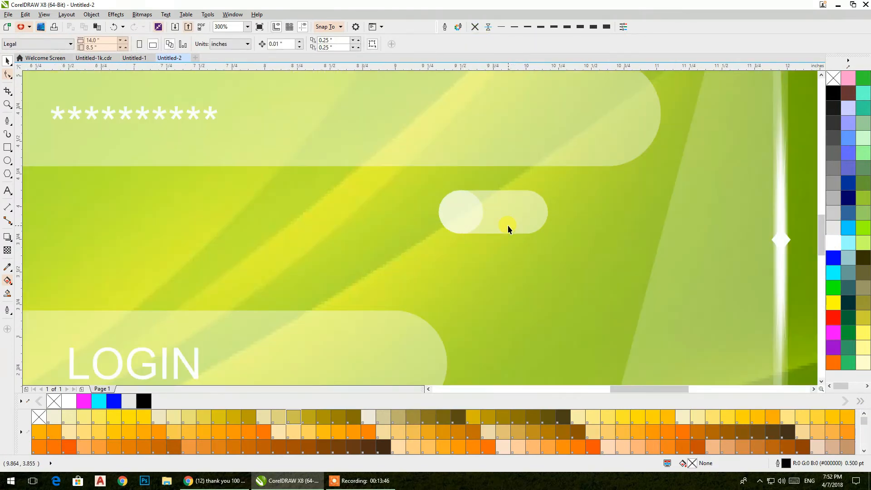
{"action": "left_click", "coordinate": [472, 214]}
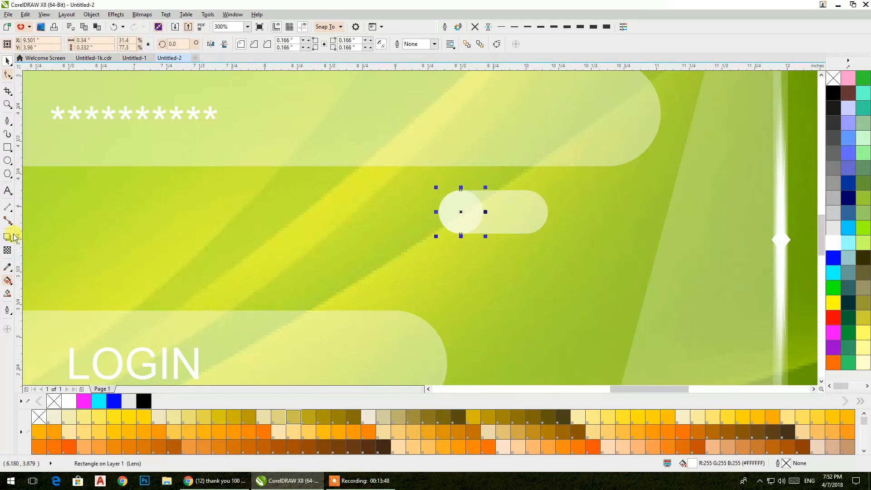
{"action": "left_click", "coordinate": [7, 250]}
{"action": "double_click", "coordinate": [191, 44]}
{"action": "type", "text": "40"}
{"action": "key", "text": "Return"}
Raise the transparency of the toggle switch's track through 50 and 60 to 70, and deselect it
{"action": "left_click", "coordinate": [503, 204]}
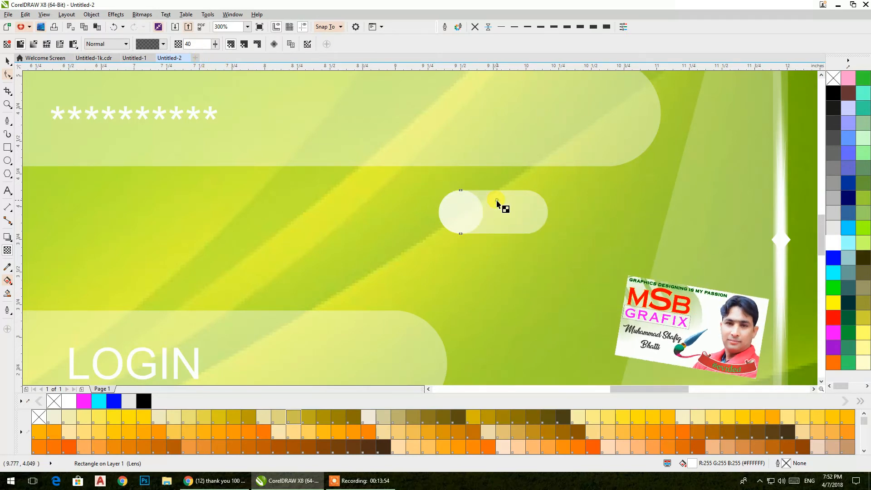
{"action": "double_click", "coordinate": [197, 44]}
{"action": "type", "text": "50"}
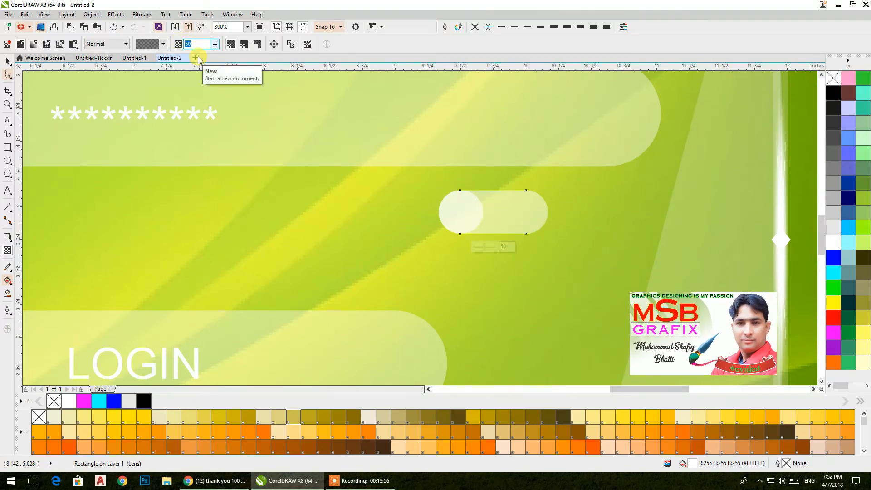
{"action": "type", "text": "60"}
{"action": "key", "text": "Return"}
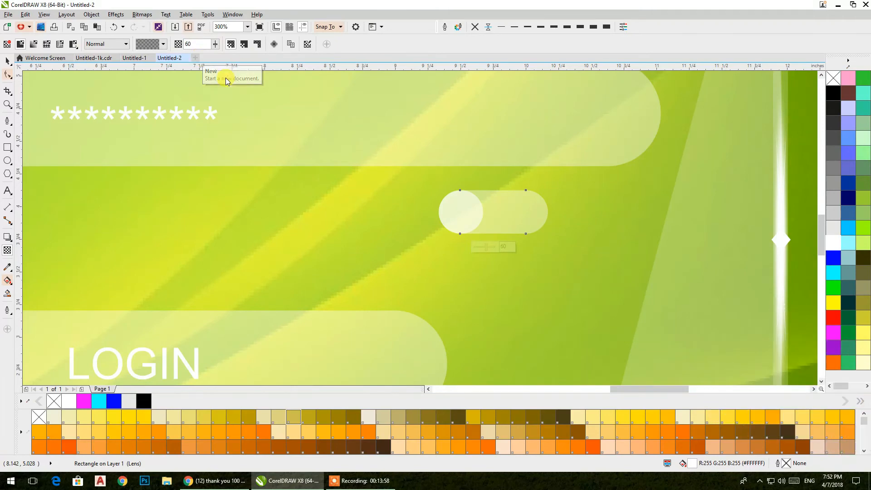
{"action": "type", "text": "7"}
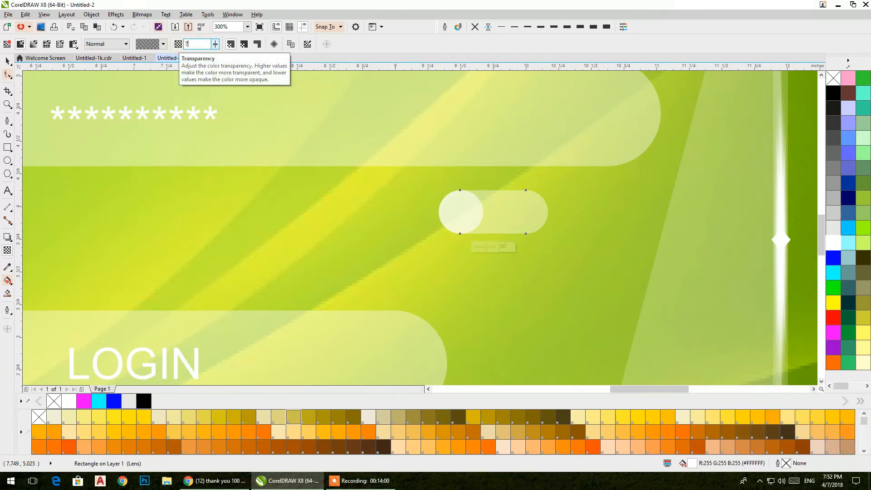
{"action": "type", "text": "0"}
{"action": "left_click", "coordinate": [8, 60]}
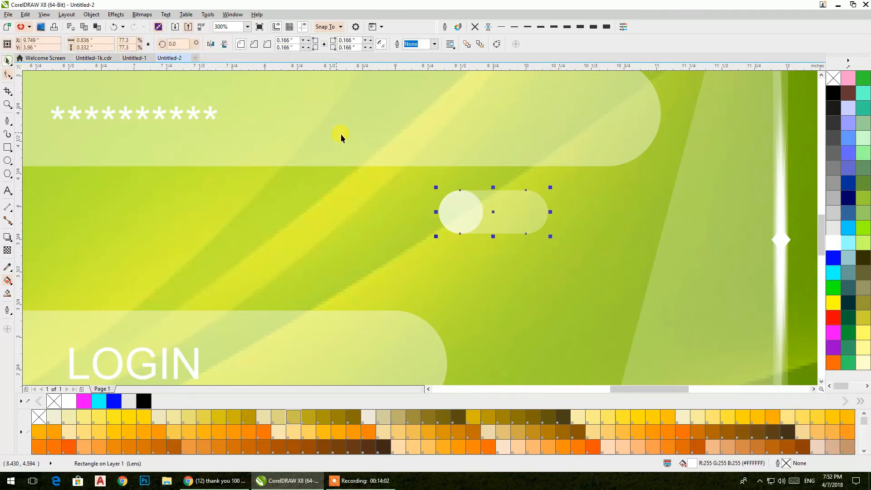
{"action": "scroll", "coordinate": [341, 134], "scroll_direction": "down", "scroll_amount": 3}
{"action": "left_click", "coordinate": [630, 183]}
Make the LOGIN button text bold and deselect it
{"action": "left_click_drag", "start_coordinate": [269, 191], "coordinate": [373, 254]}
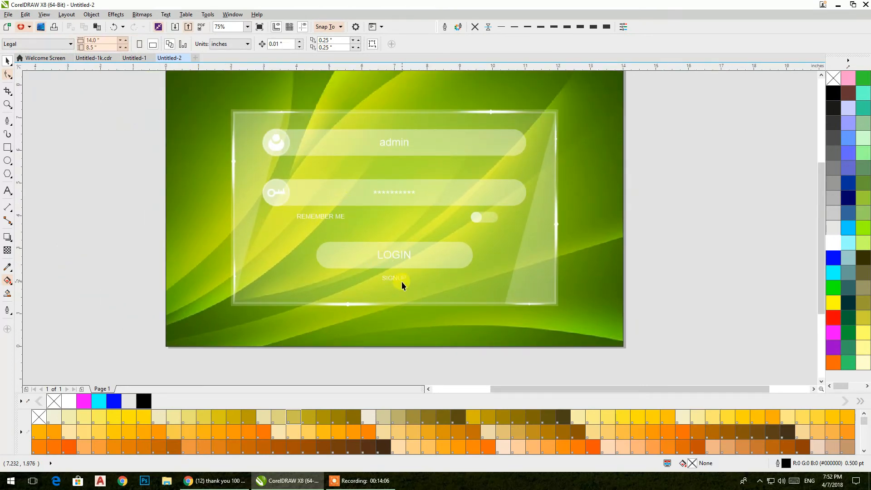
{"action": "left_click_drag", "start_coordinate": [401, 281], "coordinate": [412, 282]}
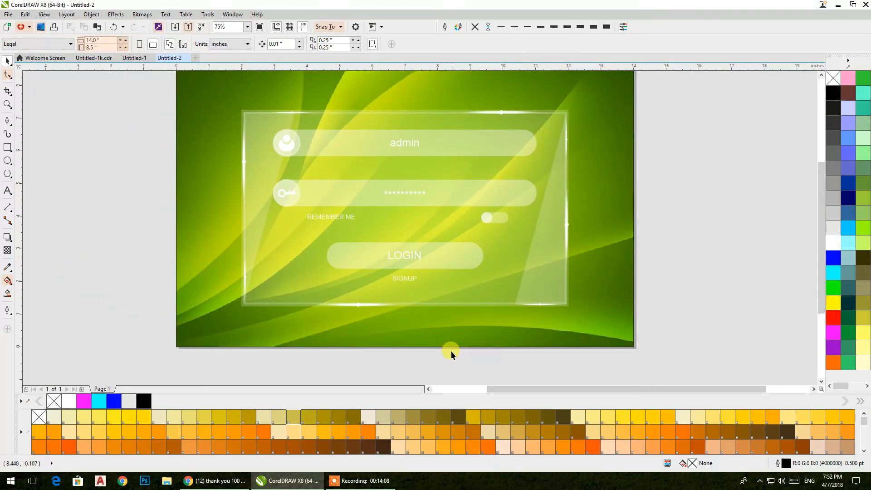
{"action": "left_click", "coordinate": [413, 258]}
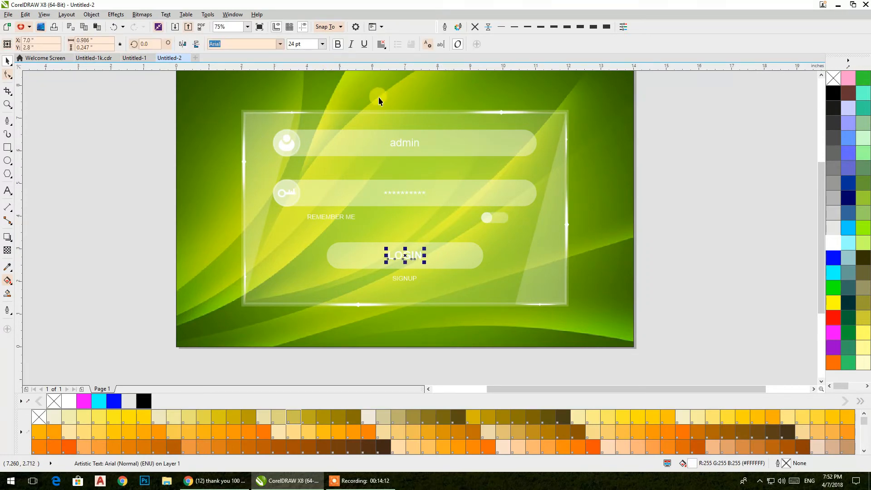
{"action": "key", "text": "ctrl+b"}
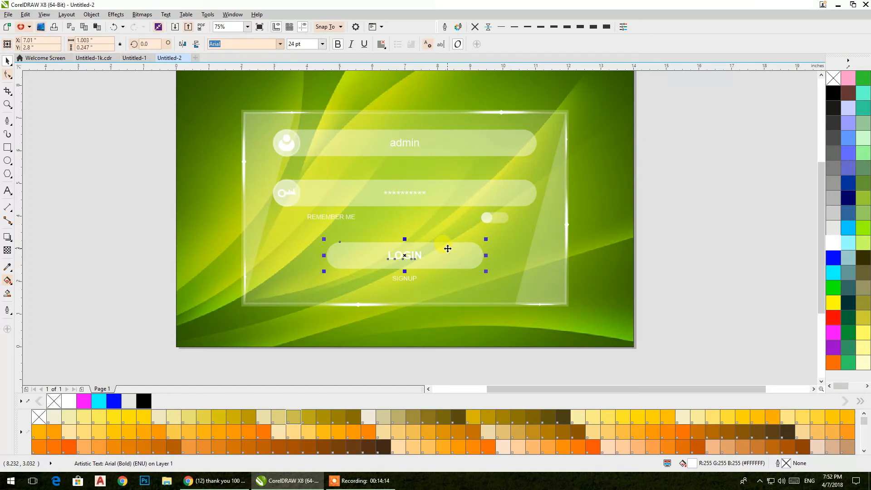
{"action": "left_click_drag", "start_coordinate": [445, 179], "coordinate": [458, 195]}
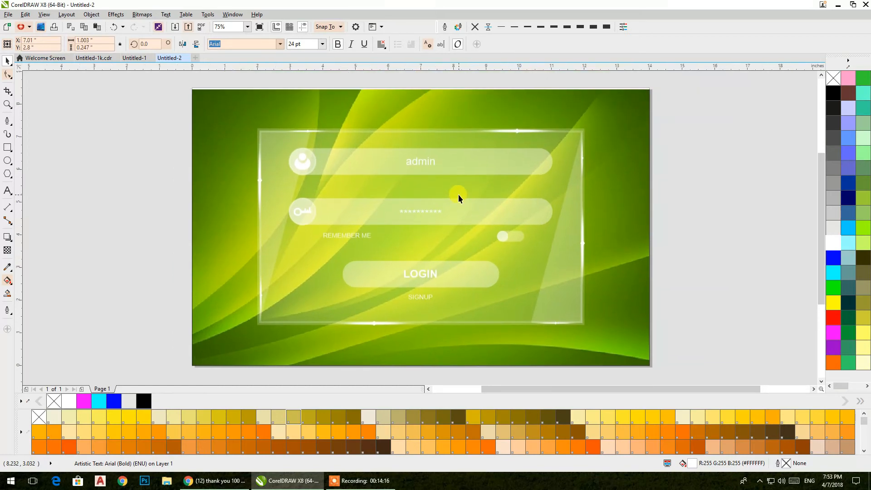
{"action": "key", "text": "Escape"}
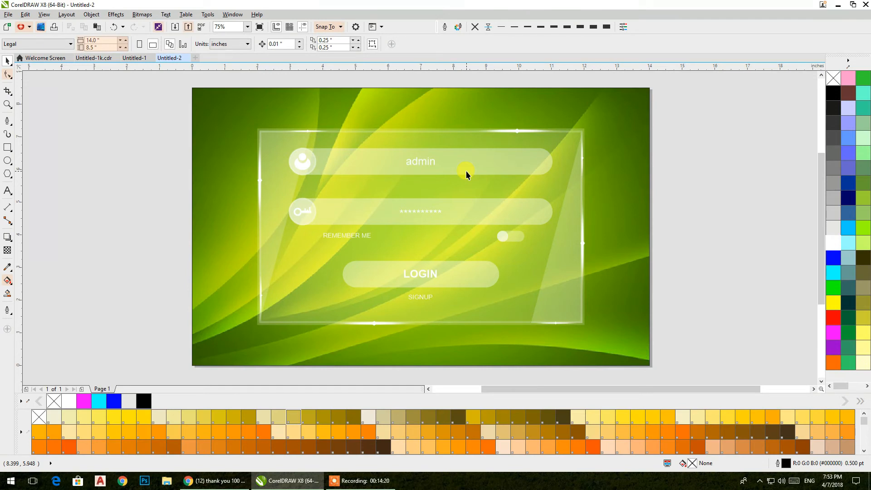
Apply a reduced-radius Gaussian Blur to the green background image inside its PowerClip frame, and finish editing the frame's contents
{"action": "double_click", "coordinate": [580, 109]}
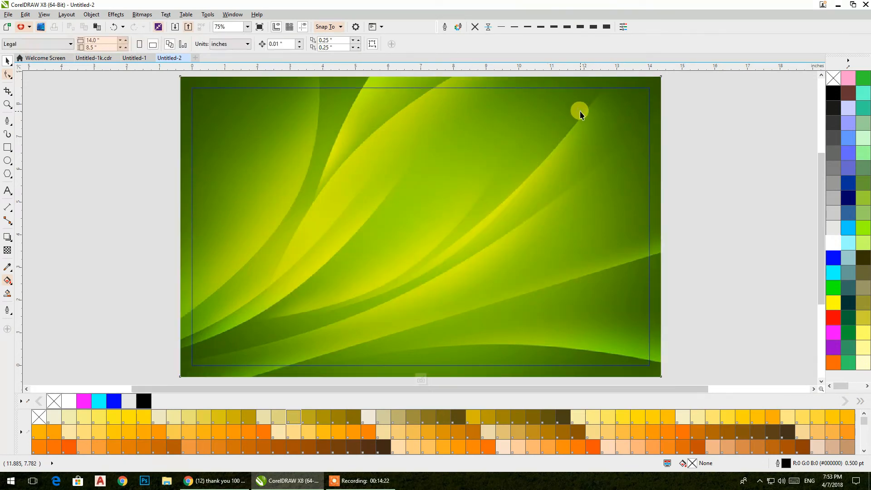
{"action": "left_click", "coordinate": [116, 14]}
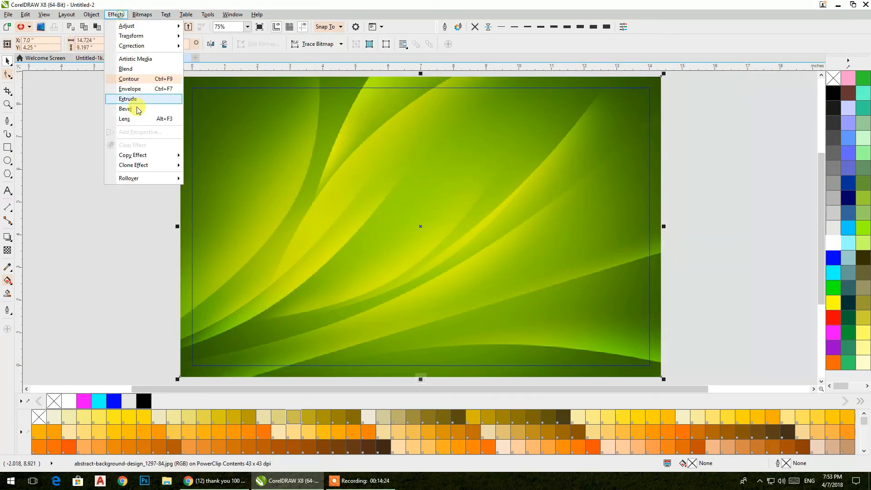
{"action": "left_click", "coordinate": [142, 14]}
{"action": "mouse_move", "coordinate": [150, 211]}
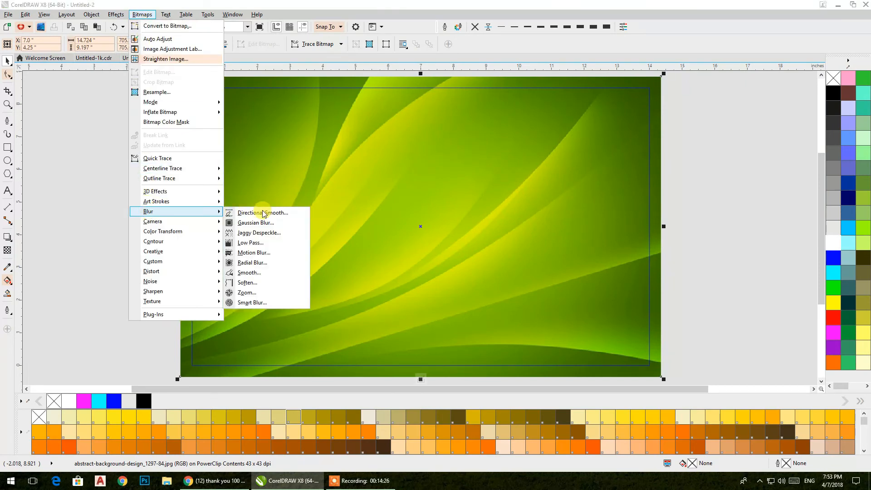
{"action": "left_click", "coordinate": [256, 223]}
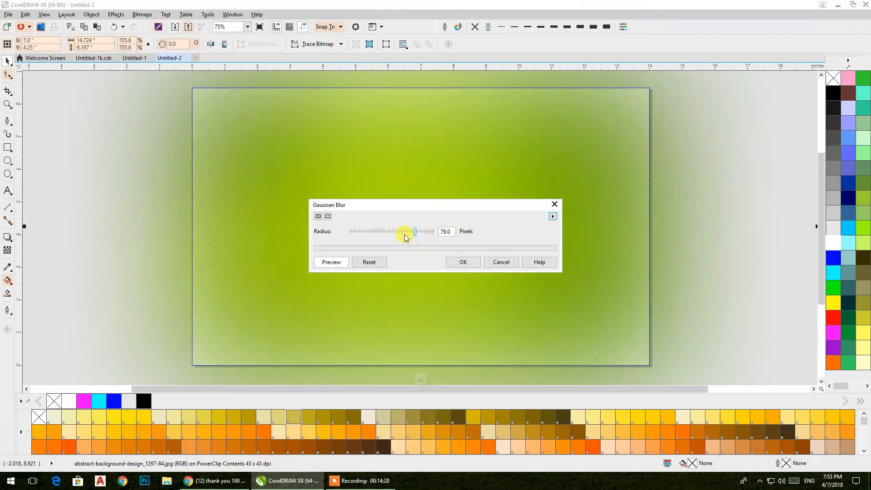
{"action": "left_click", "coordinate": [405, 233]}
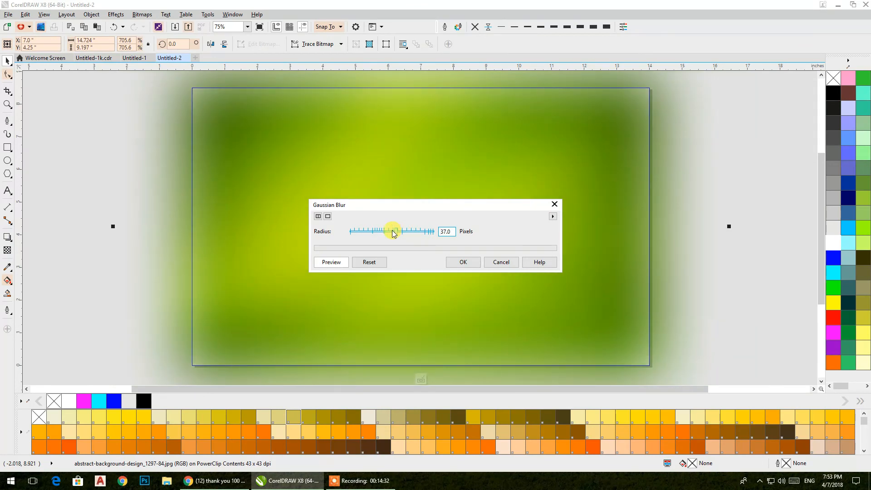
{"action": "left_click", "coordinate": [462, 261]}
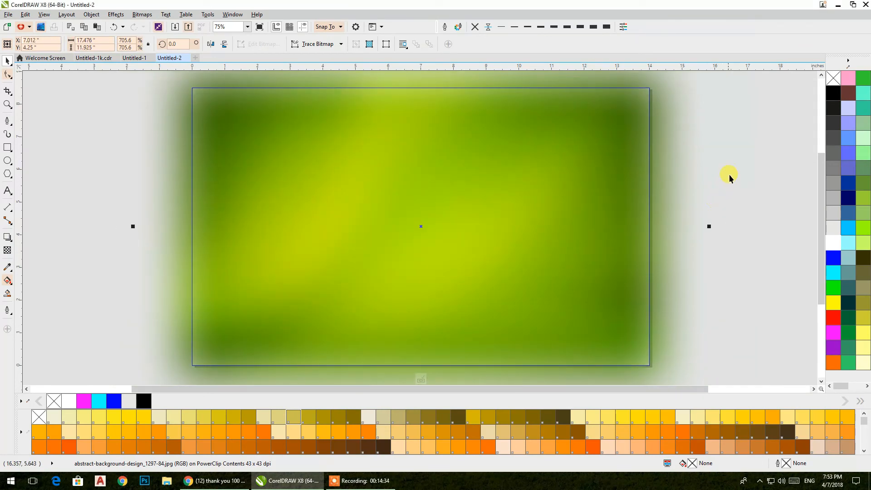
{"action": "left_click", "coordinate": [755, 128]}
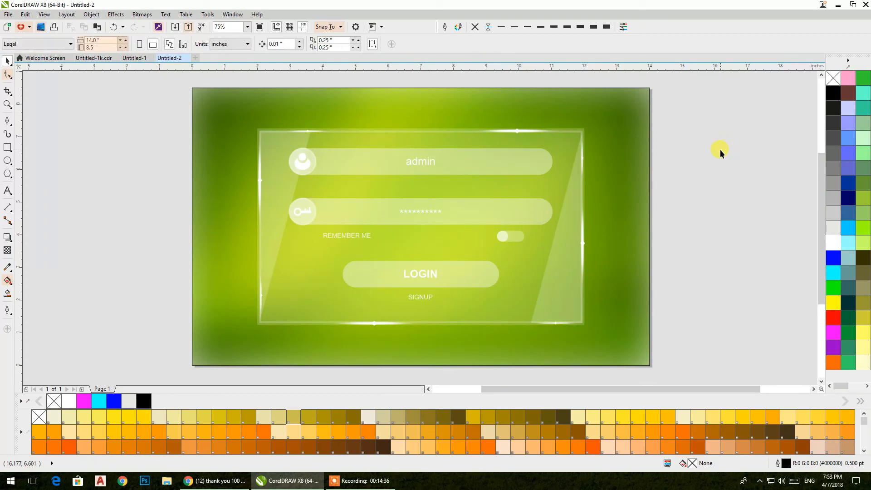
Remove the outline from the background PowerClip rectangle and deselect it
{"action": "scroll", "coordinate": [720, 149], "scroll_direction": "down", "scroll_amount": 2}
{"action": "left_click", "coordinate": [640, 142]}
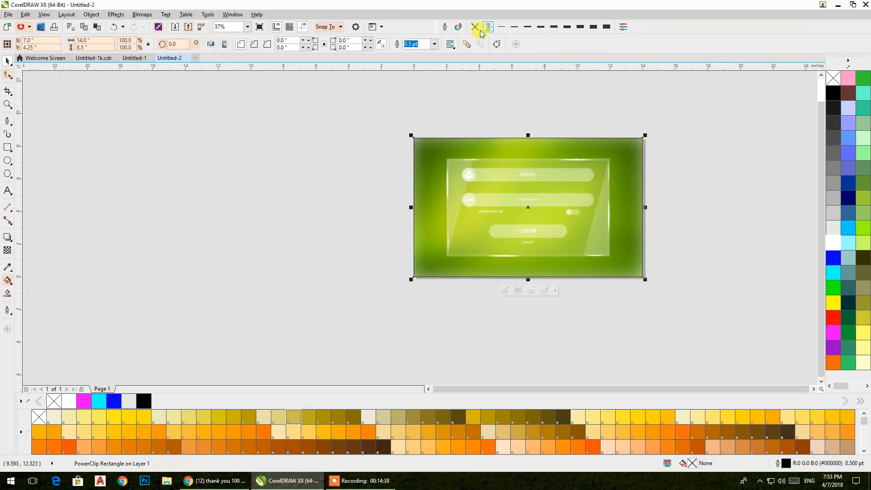
{"action": "left_click", "coordinate": [333, 130]}
{"action": "scroll", "coordinate": [321, 224], "scroll_direction": "up", "scroll_amount": 2}
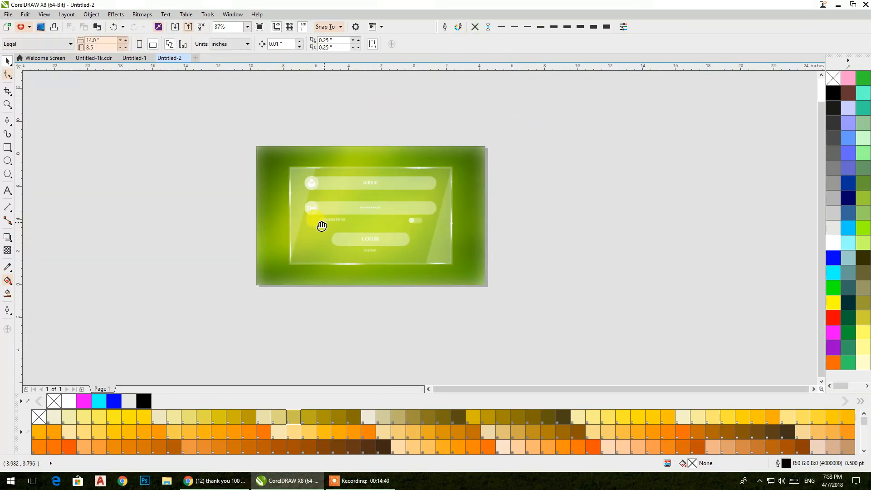
{"action": "left_click_drag", "start_coordinate": [313, 226], "coordinate": [291, 238]}
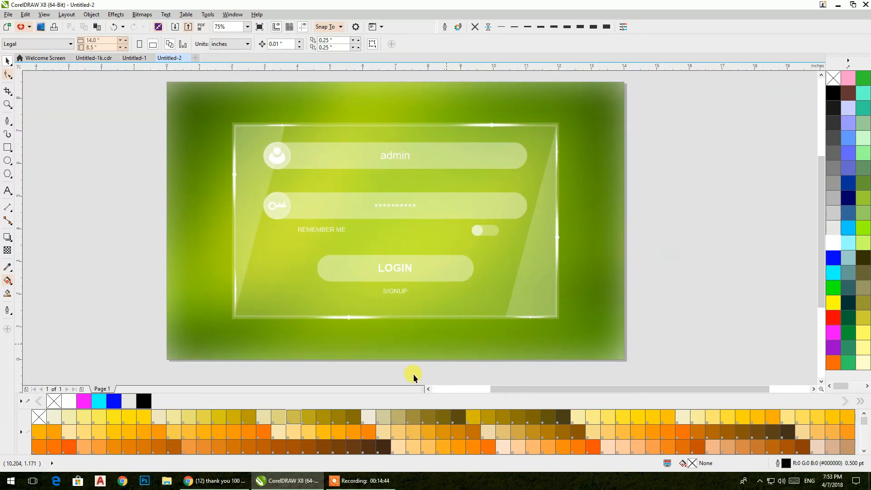
{"action": "left_click", "coordinate": [361, 481]}
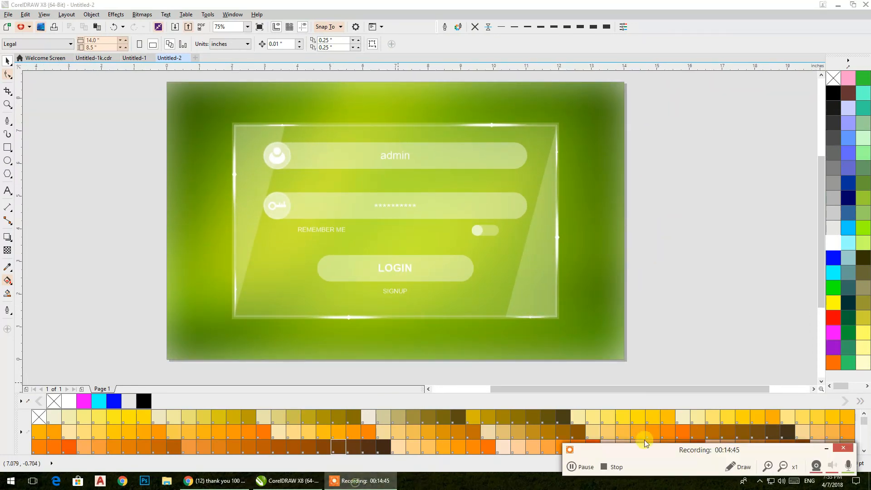
{"action": "left_click", "coordinate": [586, 471]}
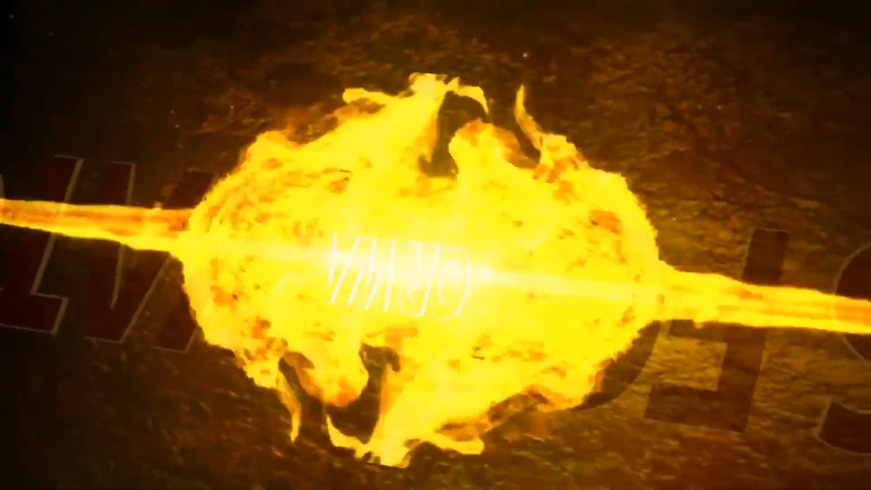